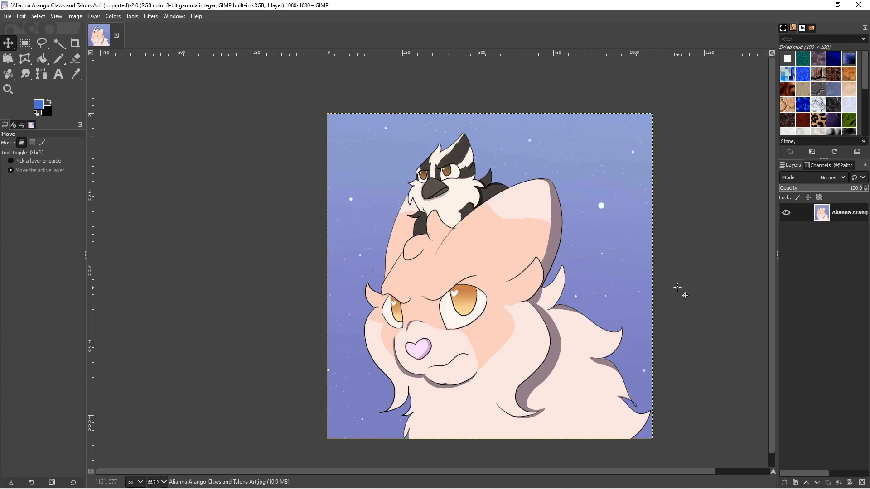
Duplicate the artwork layer, hide the original underneath and make the copy the active layer
key("Pause")
right_click(842, 212)
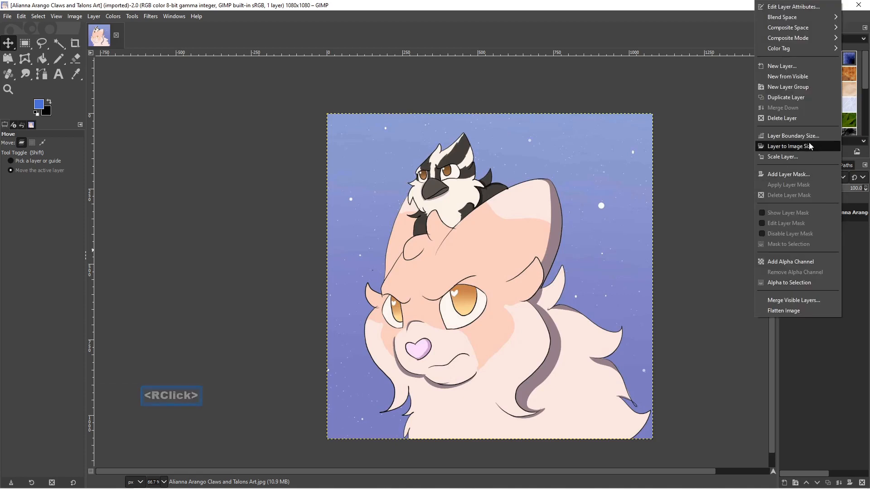
left_click(811, 97)
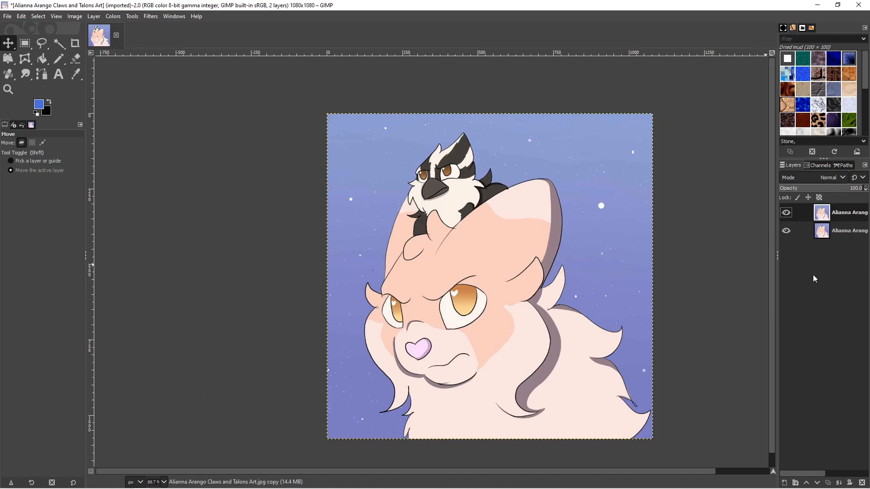
key("Pause")
left_click(786, 231)
left_click(853, 217)
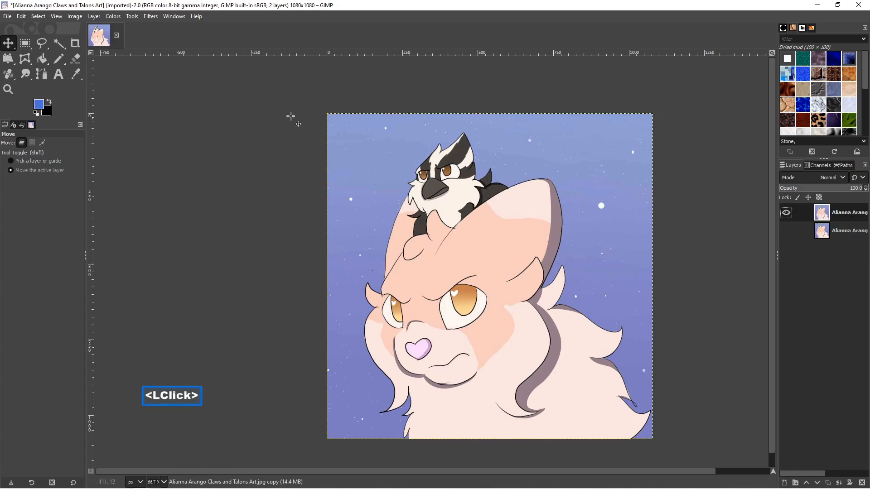
left_click(44, 47)
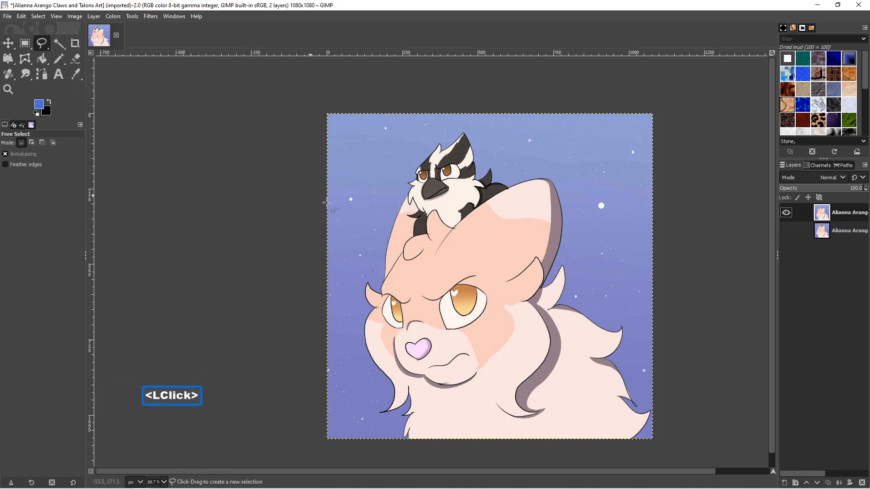
left_click(631, 440)
left_click_drag(643, 426, 650, 420)
left_click(656, 414)
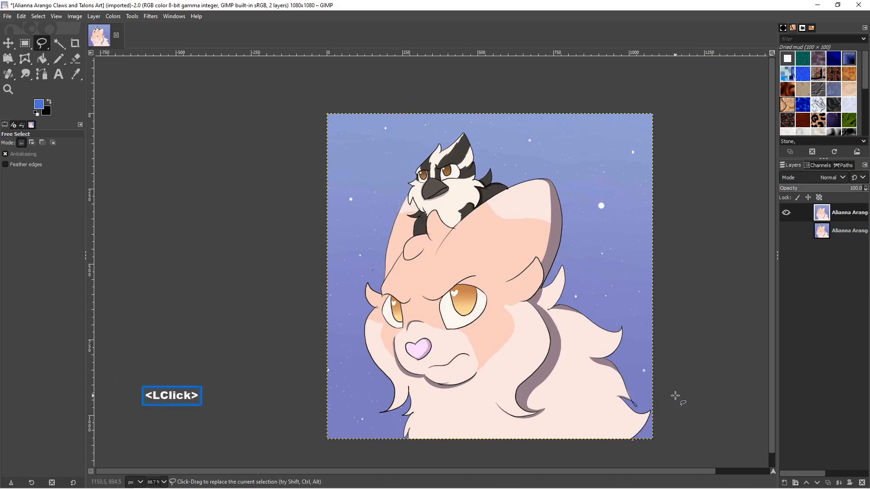
key("ctrl+shift+a")
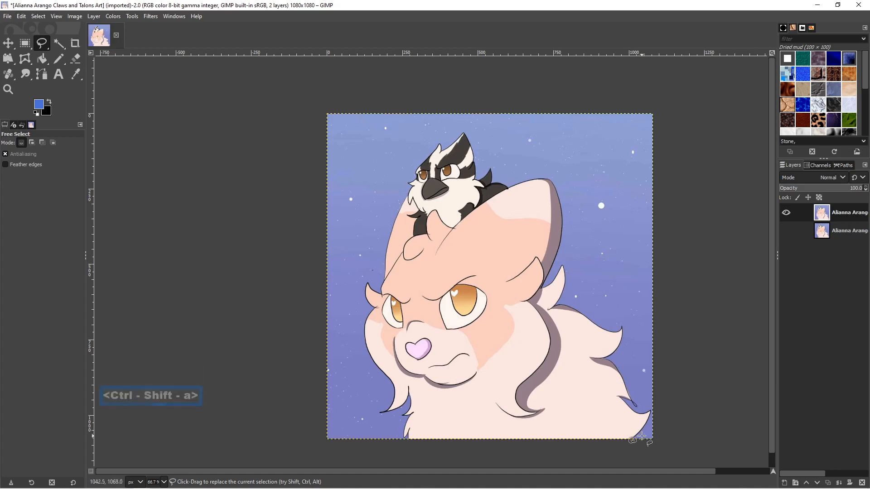
left_click(25, 43)
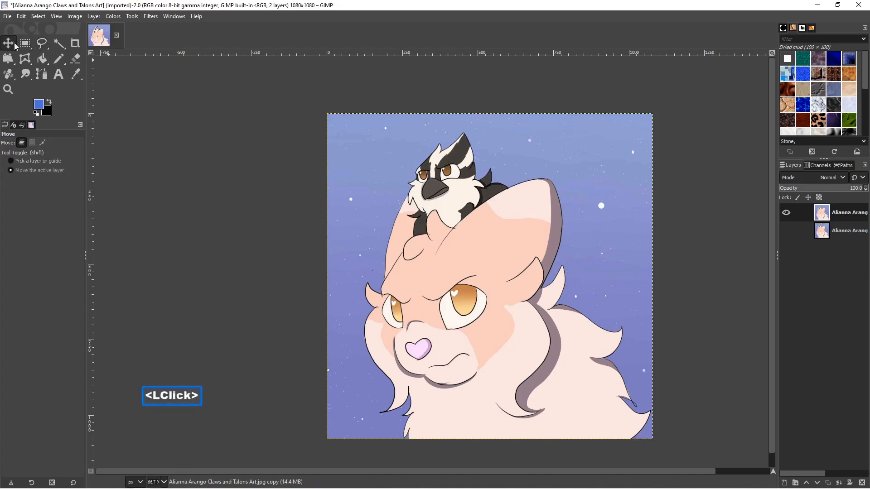
Start a Free Select outline at the artwork's bottom-right edge and trace around the fur tip to the notch in the back fur
left_click(41, 43)
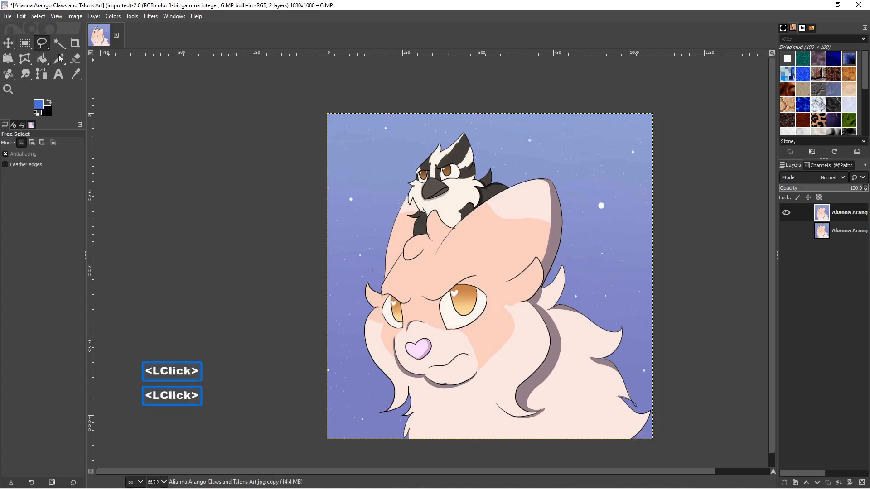
left_click(634, 438)
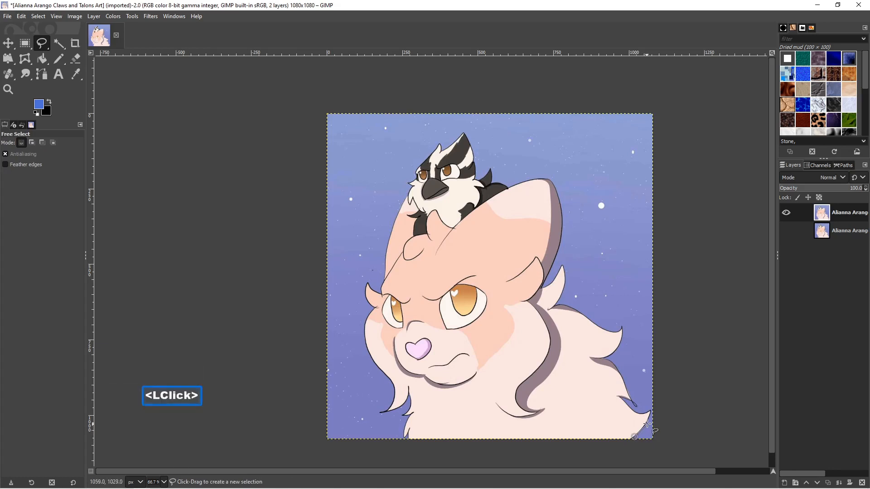
left_click(649, 419)
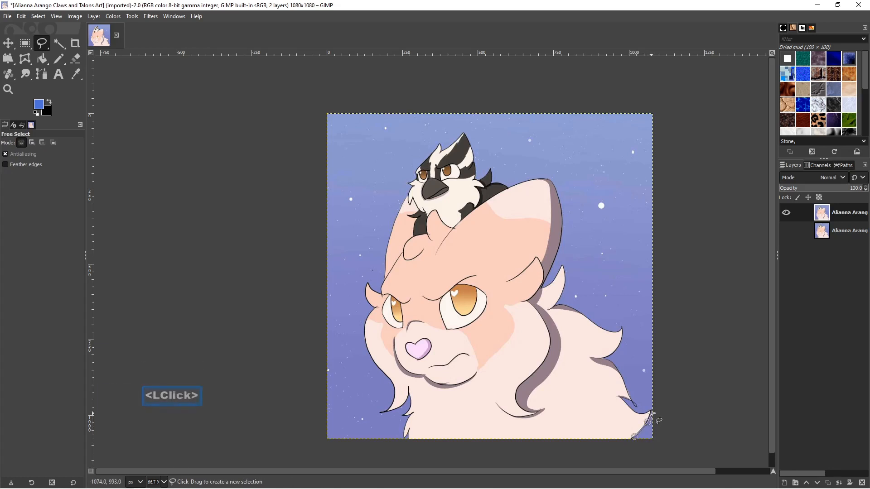
left_click(643, 411)
left_click(641, 410)
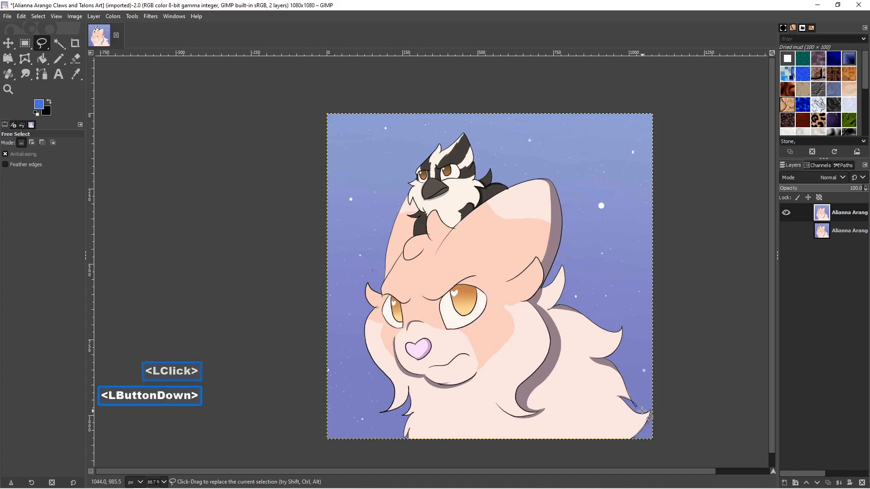
left_click(633, 407)
left_click(619, 398)
Continue the outline up the cat's back, around the pointed shoulder fur to the base of the neck tuft
left_click(628, 384)
left_click(620, 374)
left_click(609, 357)
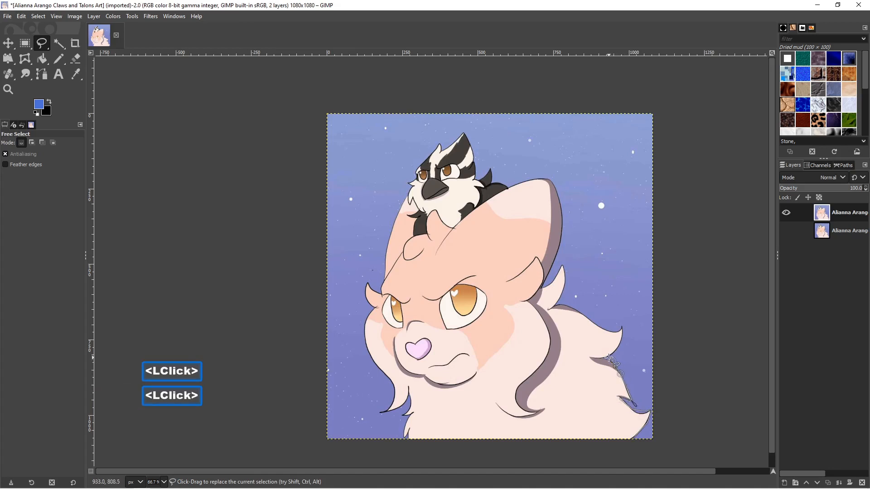
left_click(621, 327)
left_click(620, 330)
left_click(609, 331)
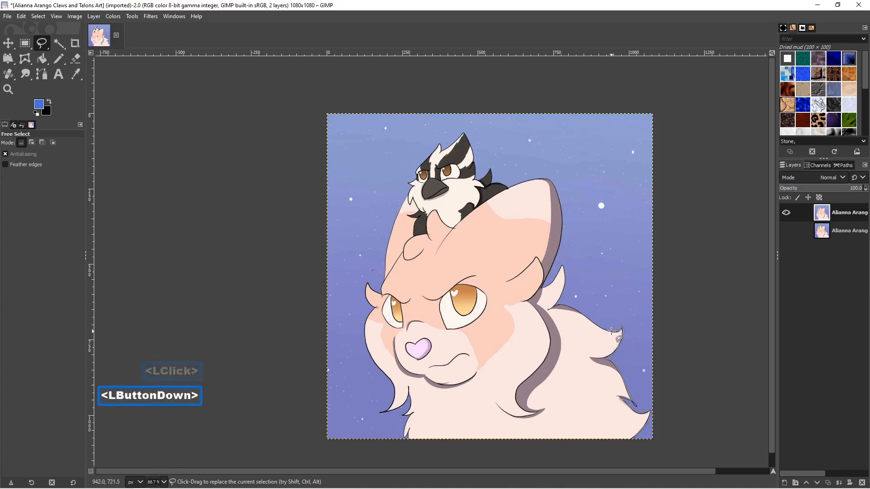
left_click(596, 322)
left_click(576, 309)
left_click(562, 303)
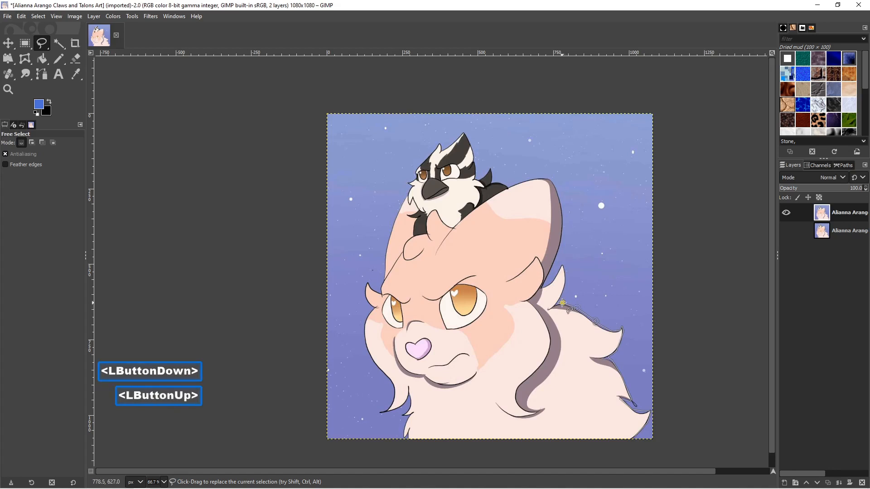
Trace the selection outline around the pointed fur tuft behind the cat's cheek, down to the base of the large ear
left_click(560, 303)
left_click(564, 289)
left_click(565, 277)
left_click(561, 267)
left_click(553, 278)
left_click(552, 281)
left_click(545, 285)
Trace the outline up the outer edge of the large ear and over its tip to the bird's back
left_click(556, 257)
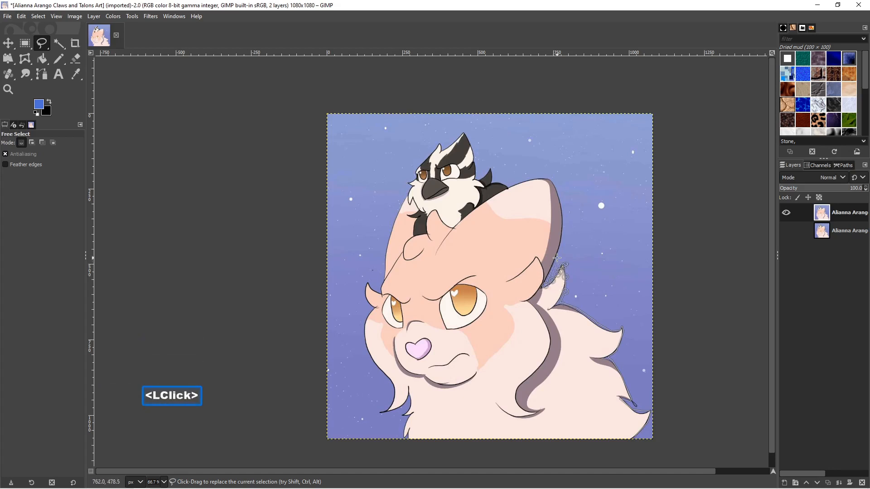
left_click(564, 224)
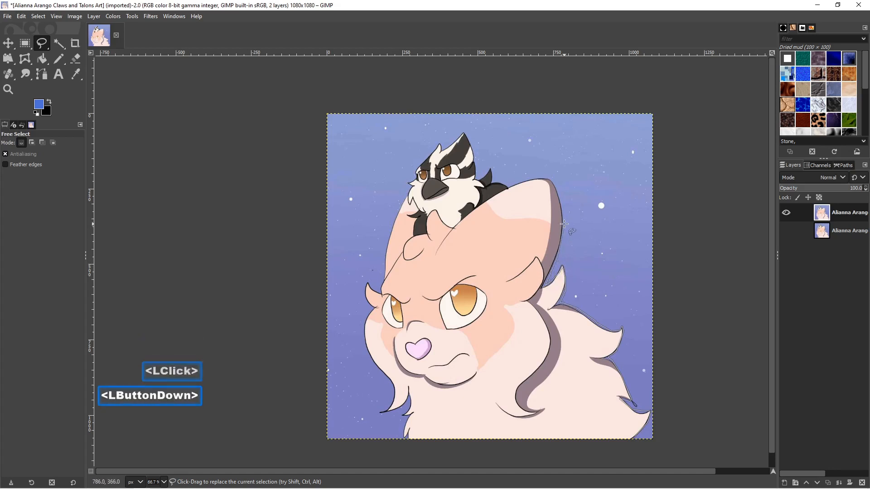
left_click(556, 188)
left_click(551, 179)
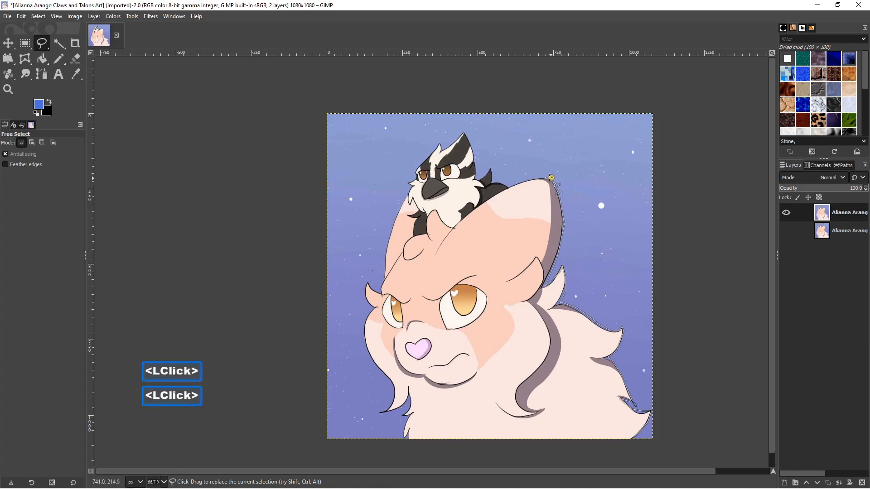
left_click(537, 178)
left_click(520, 182)
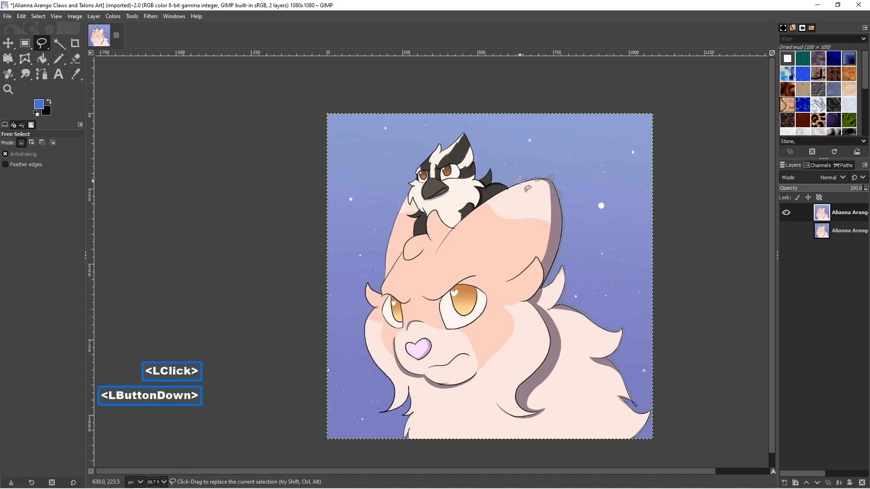
left_click(509, 187)
Trace the selection outline along the bird's back and around its raised feathers to the back of its head
left_click(500, 182)
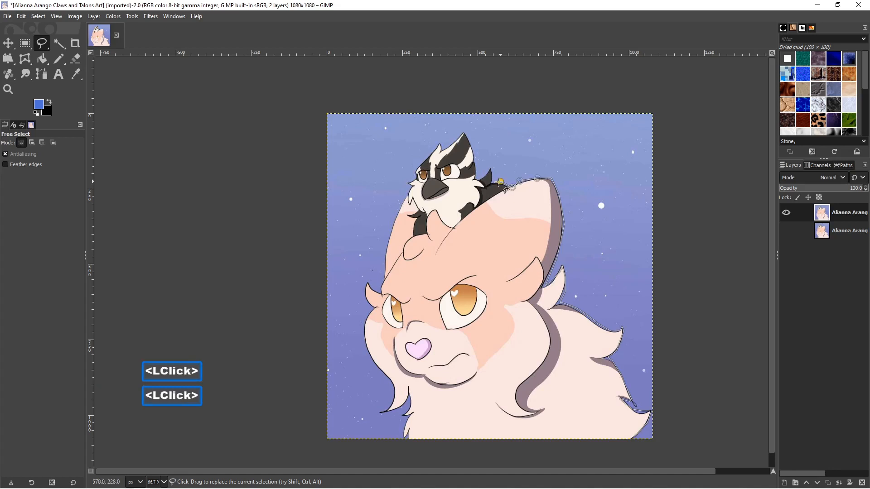
left_click(494, 183)
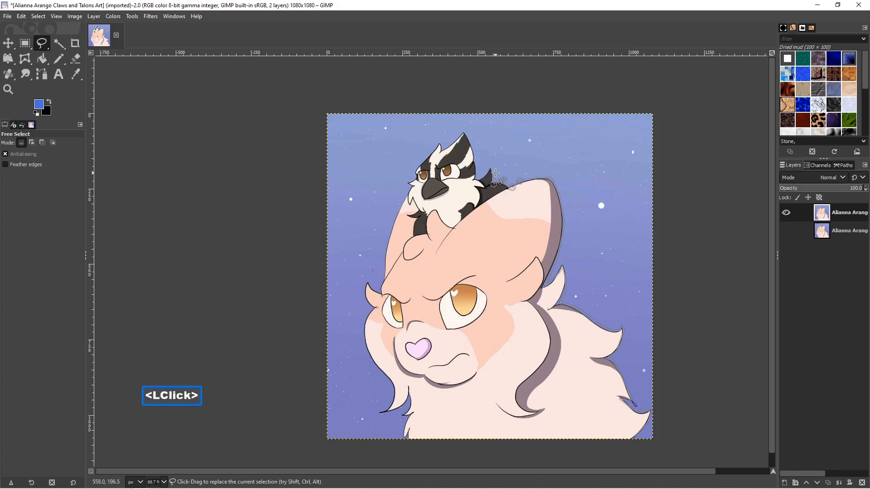
left_click(495, 172)
left_click(491, 166)
left_click_drag(482, 178, 479, 182)
left_click(474, 179)
left_click(478, 167)
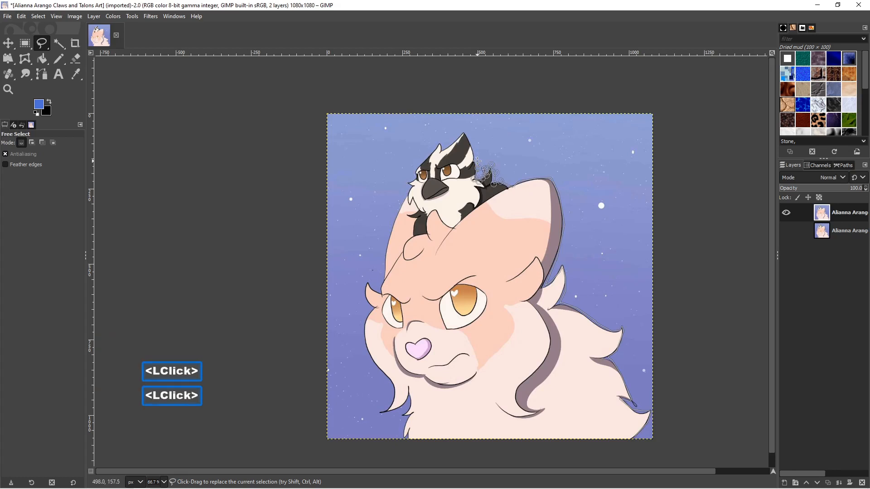
Trace the outline over the bird's head crest and forehead tuft, down to its cheek feathers
left_click(465, 132)
left_click_drag(458, 136, 455, 140)
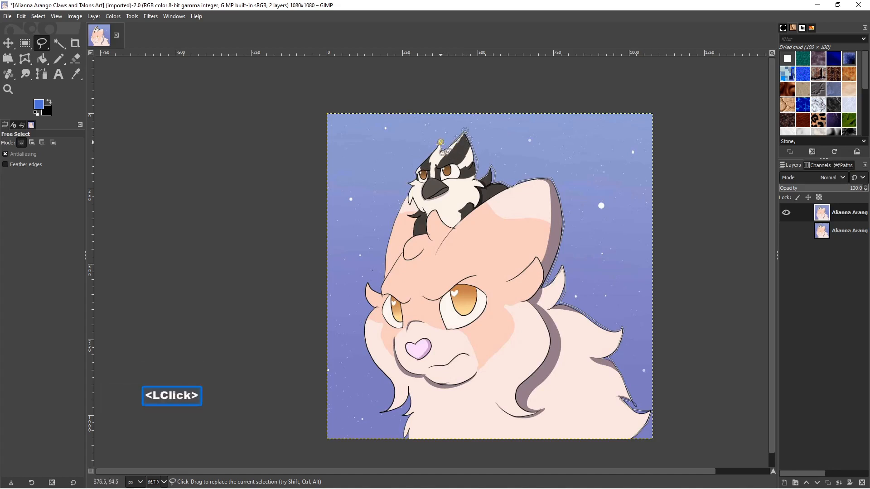
left_click(436, 148)
left_click(423, 176)
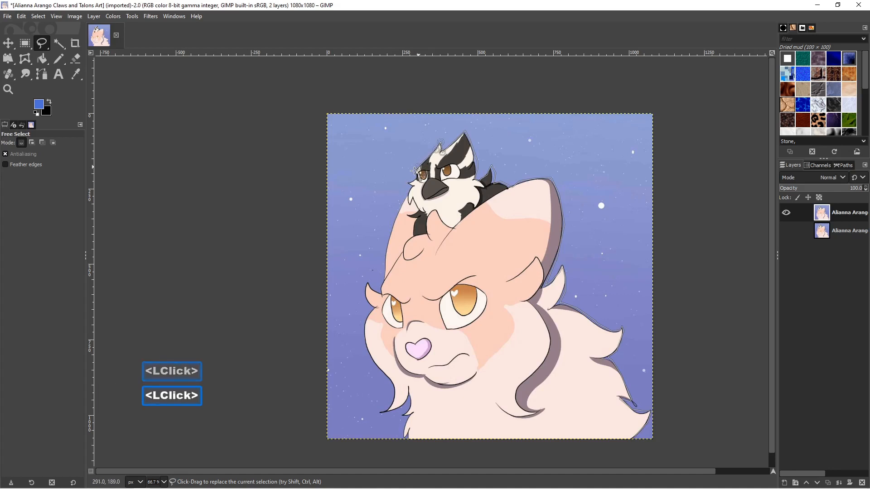
left_click(416, 173)
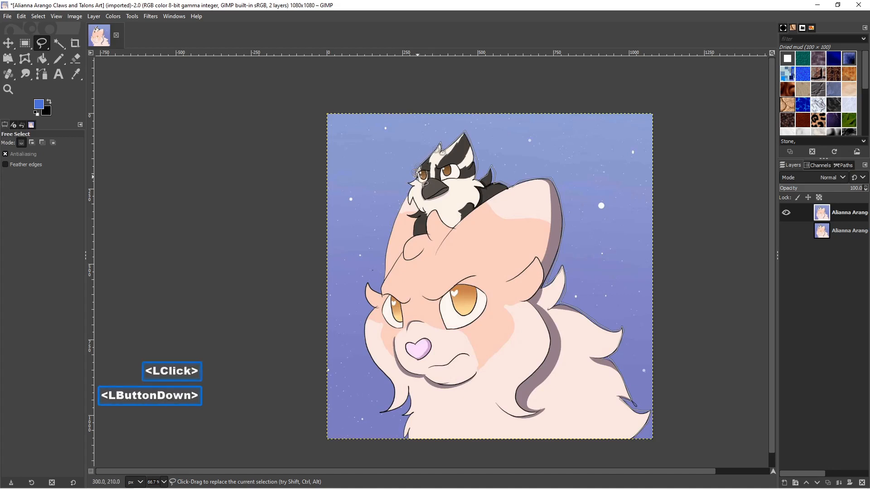
left_click(413, 185)
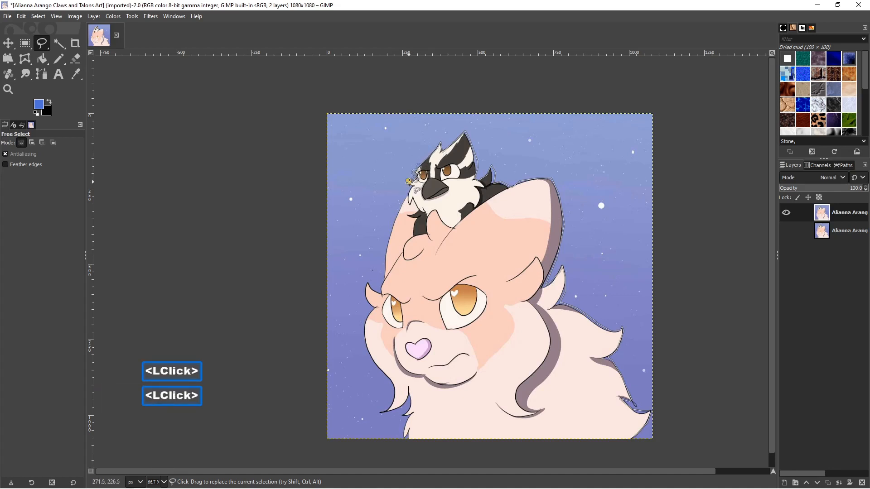
Continue the outline from the bird's cheek down the outer edge of the cat's far ear
left_click(410, 188)
left_click(406, 196)
left_click(397, 214)
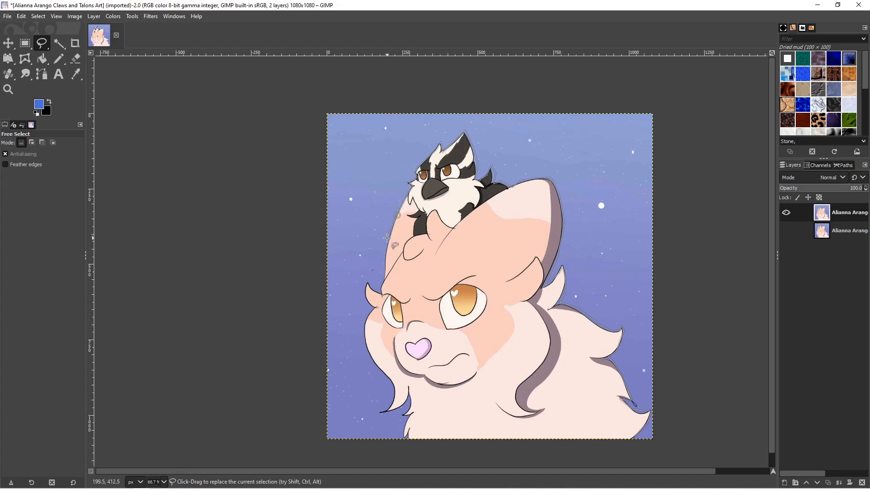
left_click(387, 238)
left_click(385, 262)
left_click(384, 278)
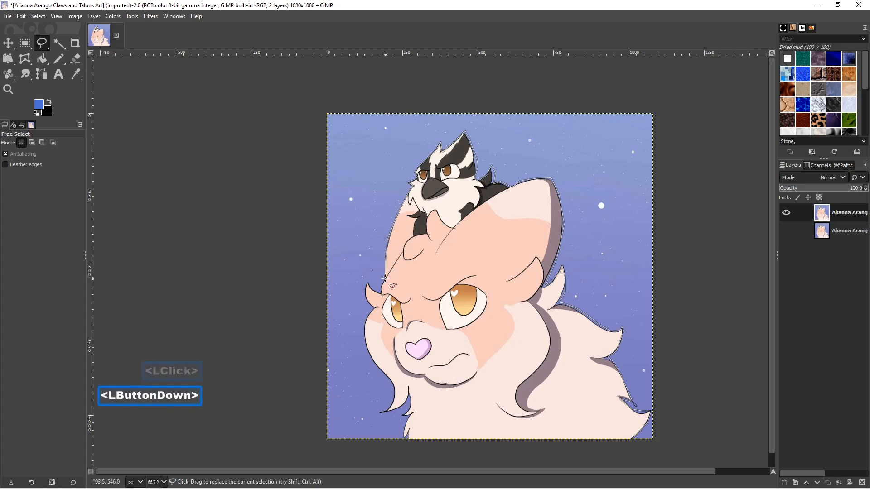
left_click(383, 284)
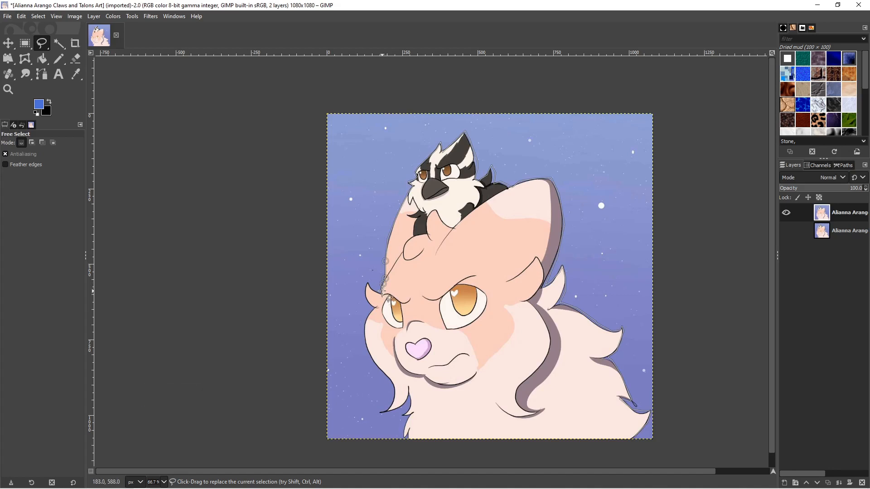
Trace the selection outline around the small pointed tuft beside the cat's far eye
left_click(382, 290)
left_click(382, 292)
left_click(382, 293)
left_click(367, 278)
left_click(373, 299)
left_click(365, 292)
left_click(367, 301)
left_click(374, 307)
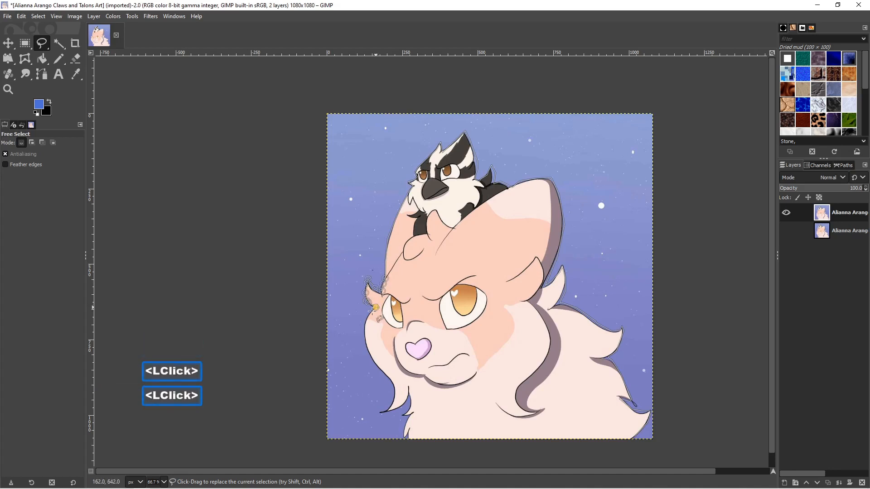
Trace the outline down the cat's far cheek to the pointed tip of its long cheek fur
left_click(368, 316)
left_click(364, 323)
left_click(364, 339)
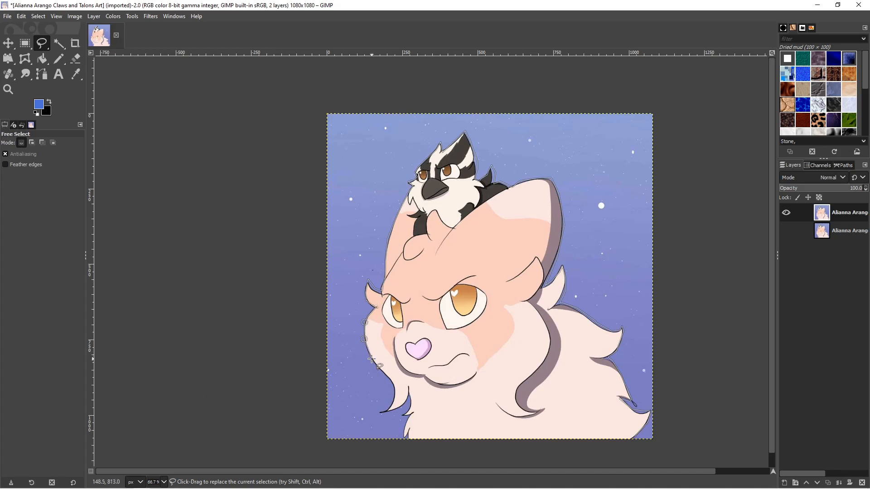
left_click(371, 358)
left_click(383, 371)
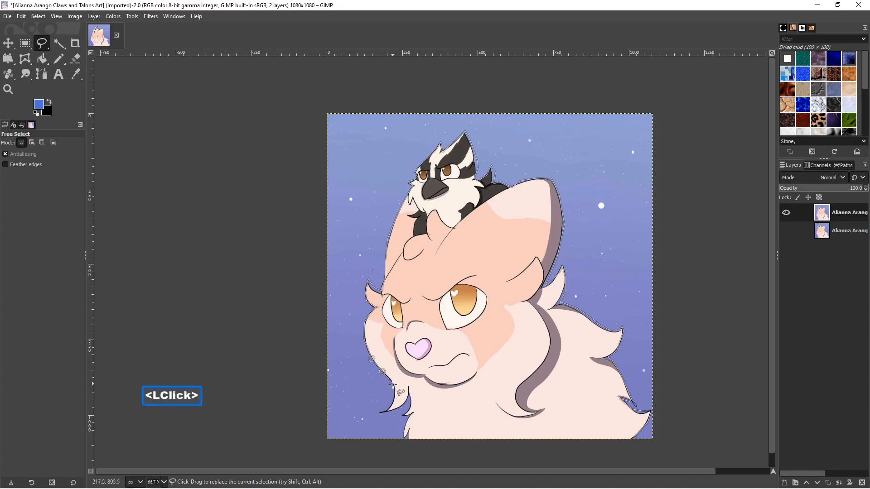
left_click(394, 388)
left_click(394, 398)
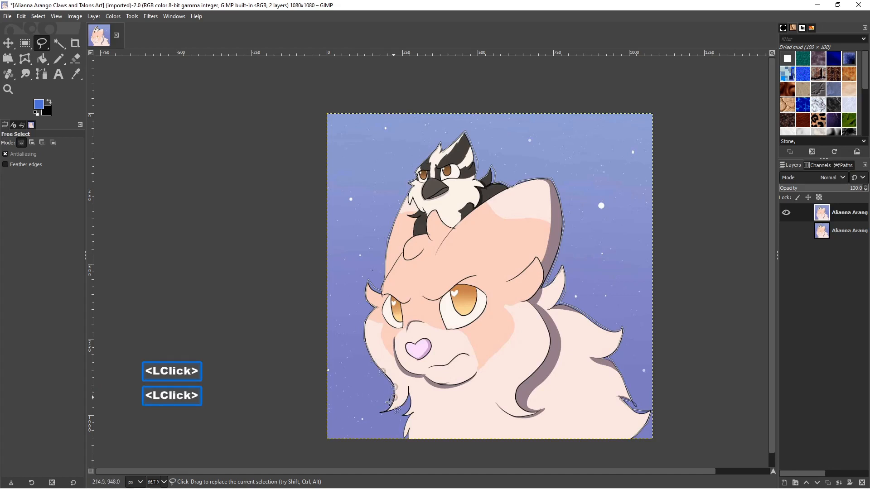
left_click(388, 409)
left_click(381, 412)
Trace the inner side of the long cheek fur and the small pointed tuft on the cat's chest
left_click(410, 410)
left_click(406, 400)
left_click(409, 392)
left_click(409, 405)
left_click(404, 412)
left_click(403, 415)
left_click(413, 414)
Finish the outline down the chest and along the image's bottom edge, close it at the starting point and commit the selection
left_click(404, 424)
left_click(404, 431)
left_click(407, 434)
left_click(407, 437)
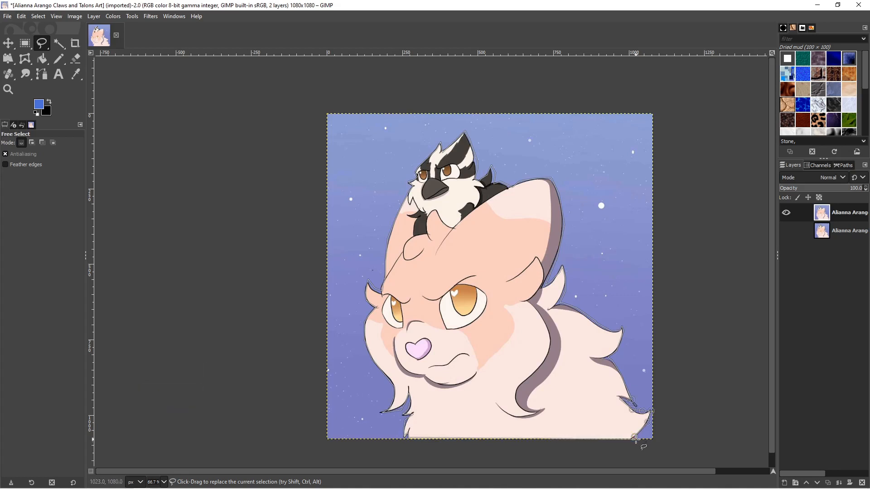
left_click(634, 437)
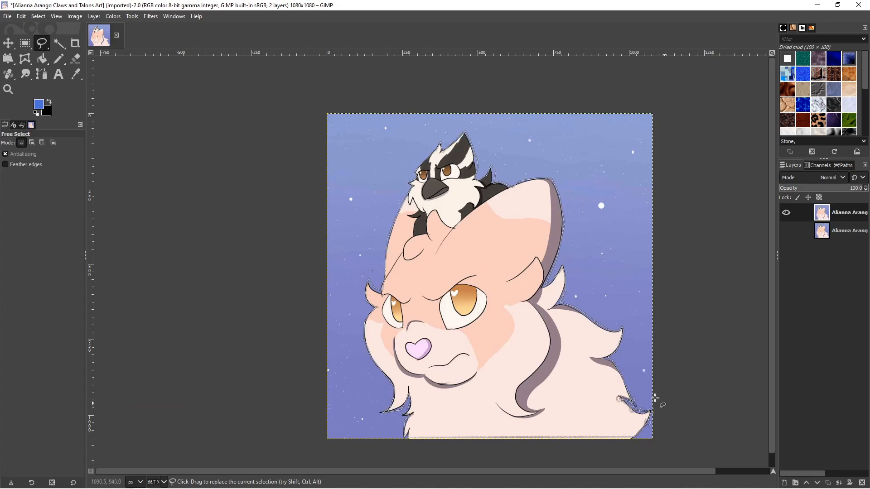
key("Return")
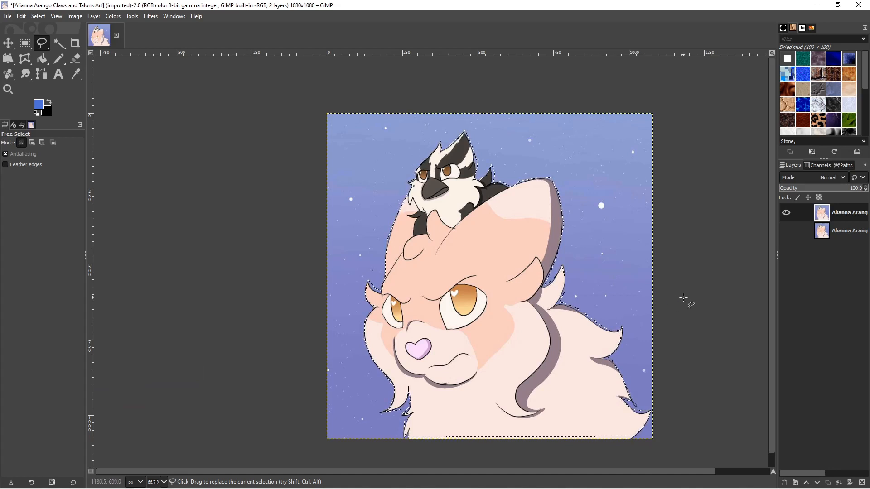
Cut the selected cat and bird characters out of the duplicated artwork layer
left_click(8, 44)
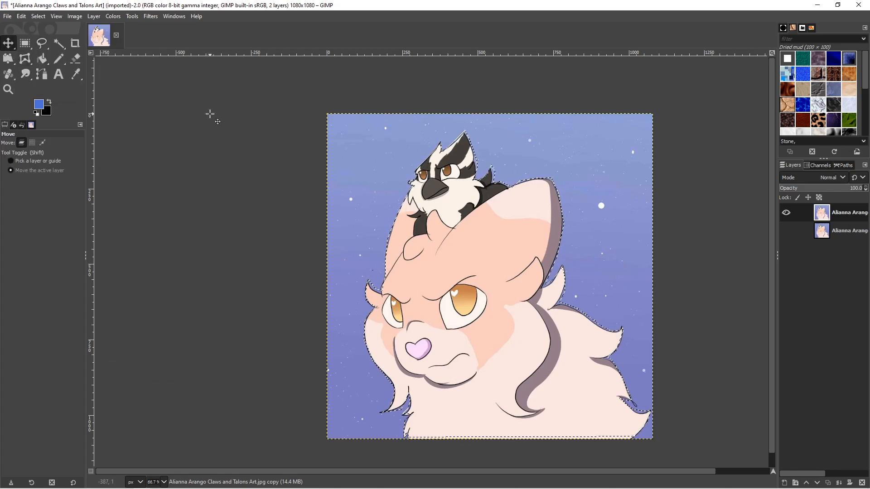
left_click(36, 17)
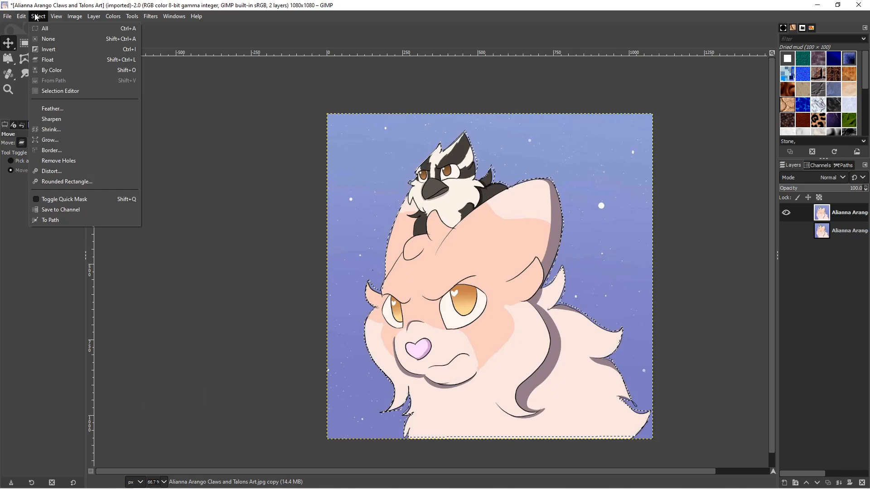
mouse_move(21, 17)
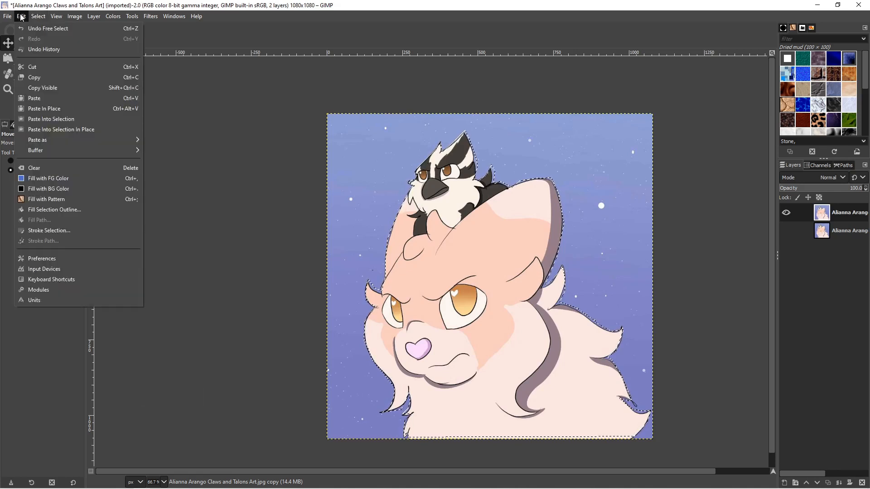
left_click(45, 66)
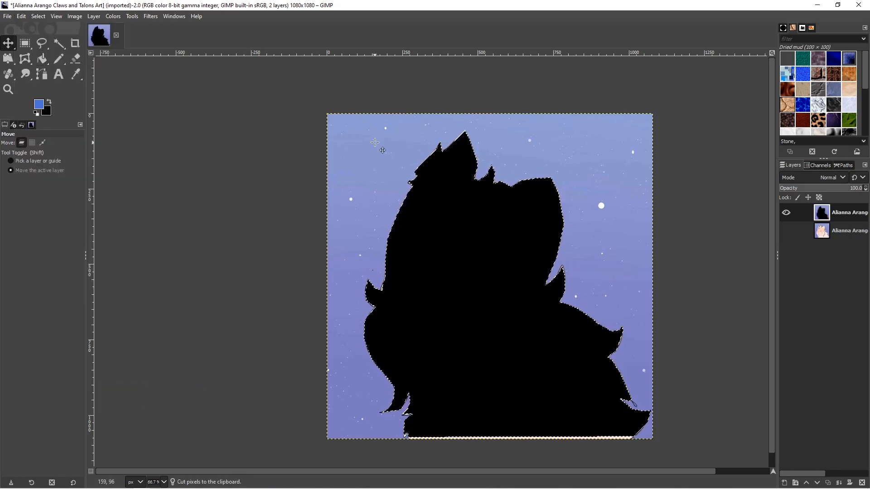
Paste the cut characters in place and turn the floating selection into its own layer
left_click(21, 17)
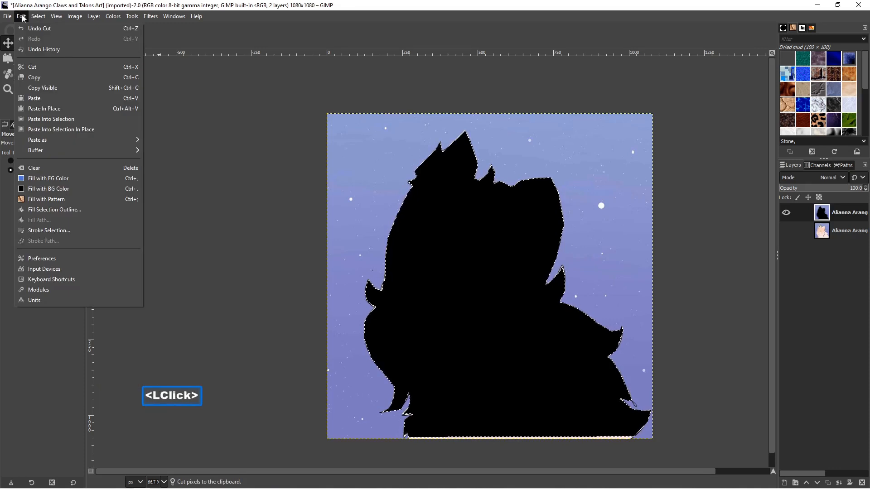
left_click(73, 109)
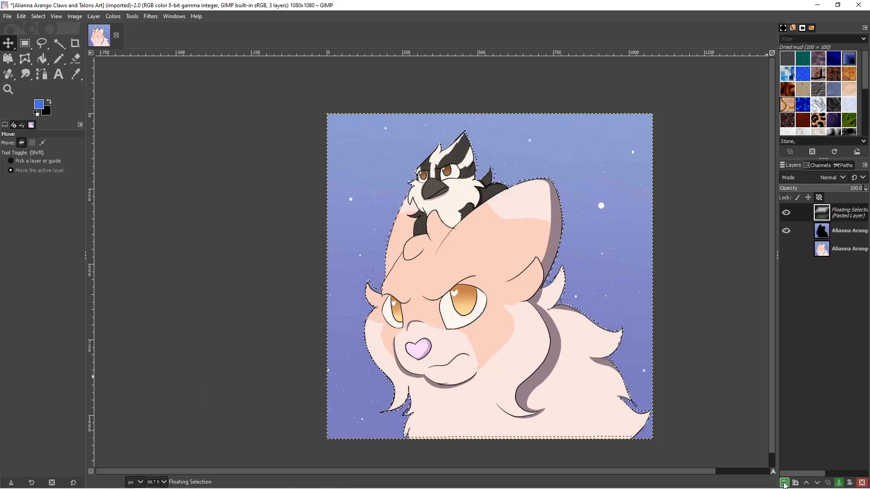
left_click(784, 483)
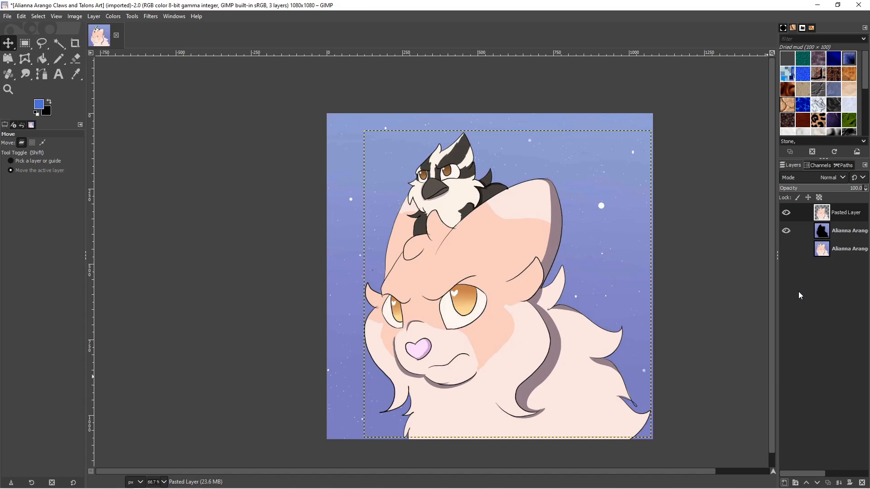
Hide the background layer to check the pasted characters on transparency, and show it again
left_click(785, 231)
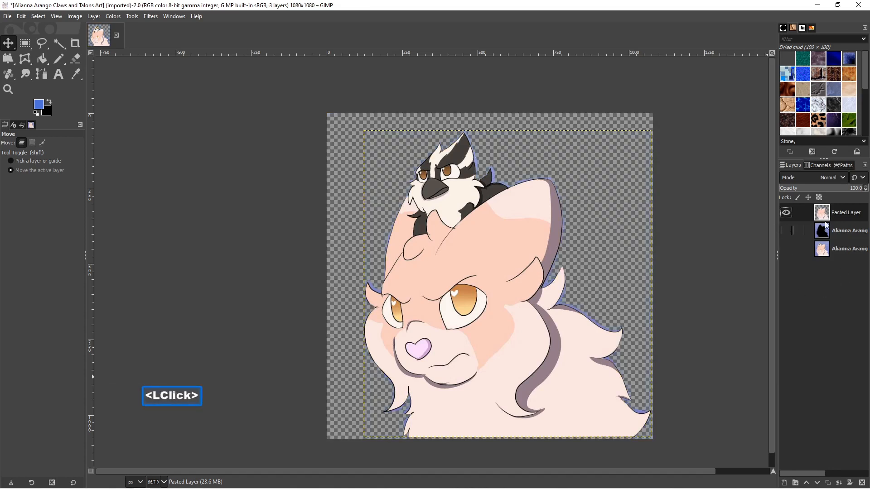
left_click(786, 231)
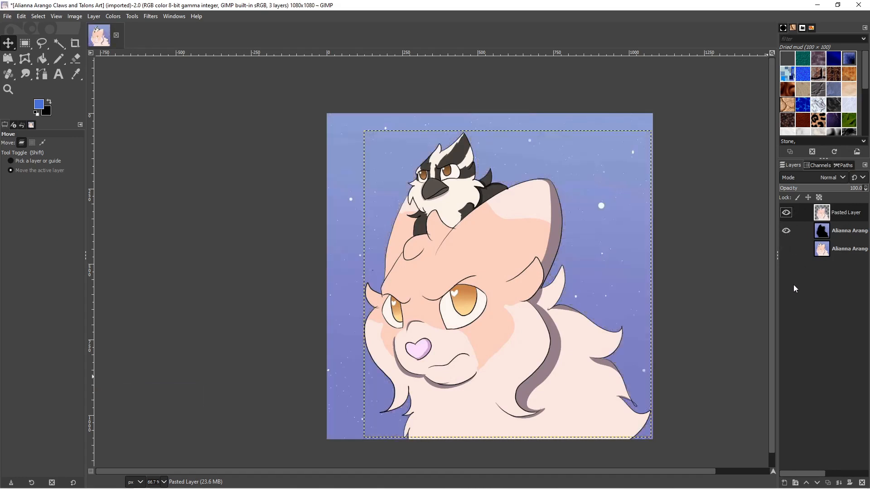
key("Pause")
Hide the pasted character layer and duplicate the cut-out background layer, keeping only the new duplicate visible
left_click(784, 213)
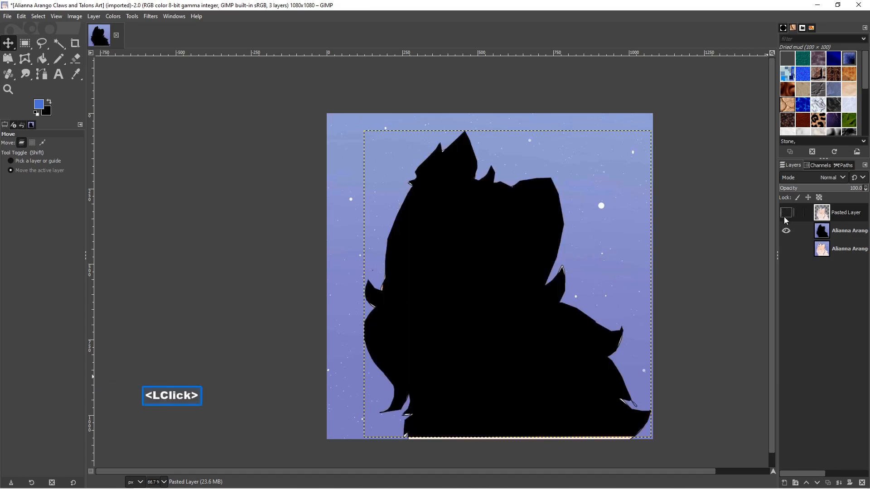
left_click(834, 232)
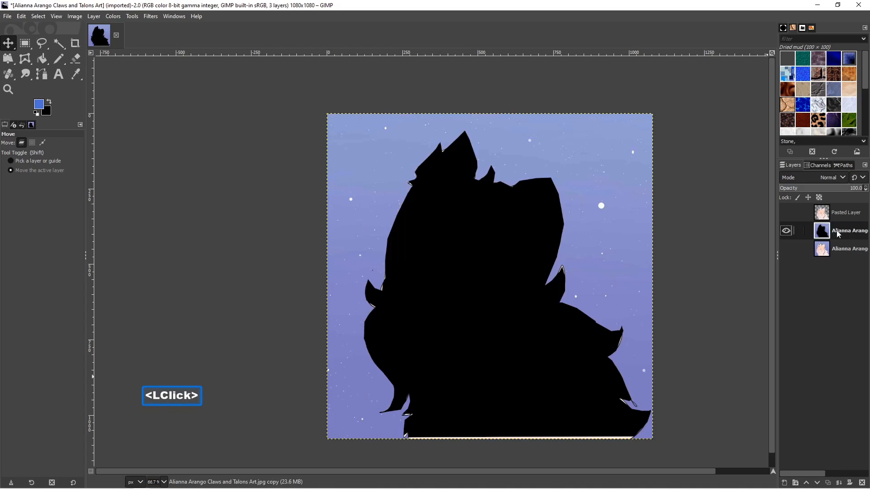
right_click(836, 230)
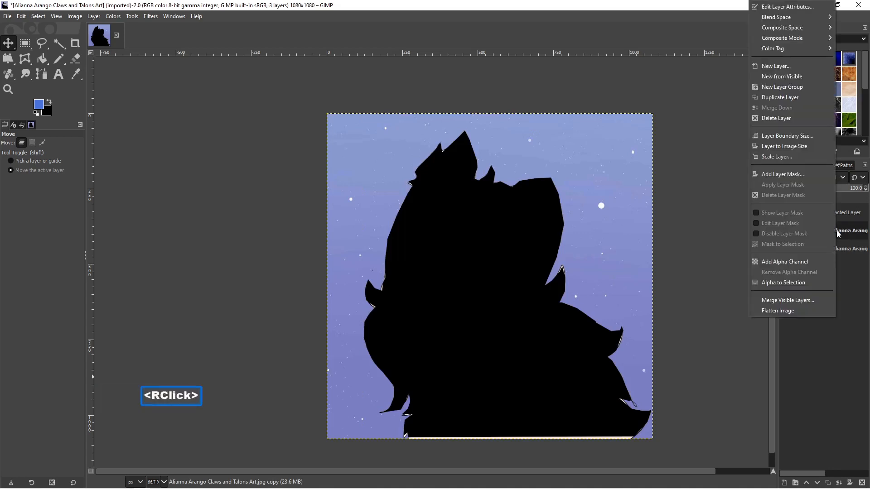
left_click(791, 97)
left_click(785, 249)
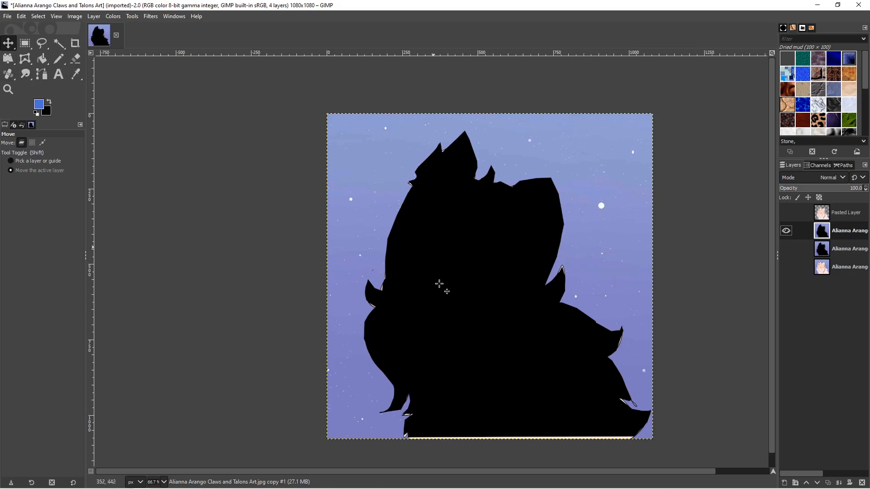
Activate the Clone tool and enlarge its brush to size 245
left_click(11, 76)
mouse_move(11, 76)
left_mouse_down()
mouse_move(40, 89)
mouse_move(45, 75)
left_mouse_up()
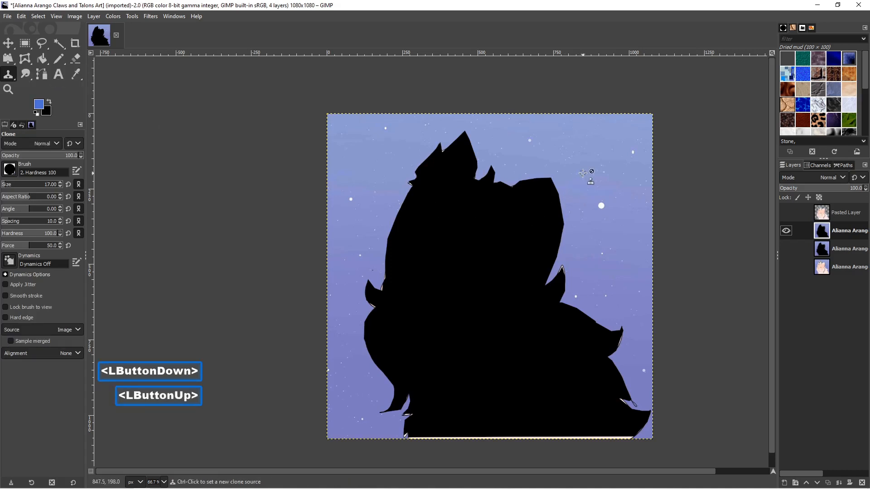
key("bracketright")
key("bracketright")
key("bracketright")
key("bracketright")
key("bracketright")
key("bracketright")
key("bracketright")
key("bracketright")
key("bracketright")
key("bracketright")
key("bracketright")
key("bracketright")
key("bracketright")
key("bracketright")
key("bracketright")
key("bracketright")
key("bracketright")
key("bracketright")
key("bracketright")
key("bracketright")
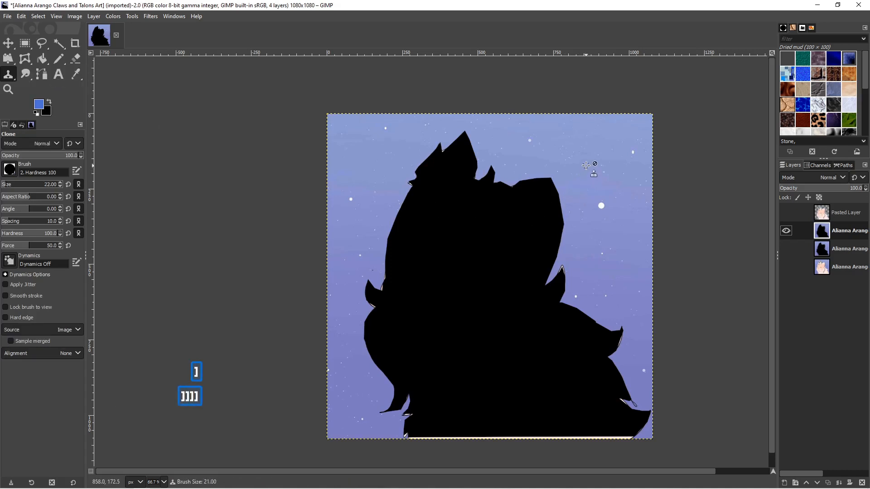
key("bracketright")
key("bracketright")
key("bracketright")
key("bracketright")
key("bracketright")
key("bracketright")
key("bracketright")
key("bracketright")
key("bracketright")
key("bracketright")
key("bracketright")
key("bracketright")
key("bracketright")
key("bracketright")
key("bracketright")
key("bracketright")
key("bracketright")
key("bracketright")
key("bracketright")
key("bracketright")
key("bracketright")
key("bracketright")
key("bracketright")
key("bracketright")
key("bracketright")
key("bracketright")
key("bracketright")
key("bracketright")
key("bracketright")
key("bracketright")
key("bracketright")
key("bracketright")
key("bracketright")
key("bracketright")
key("bracketright")
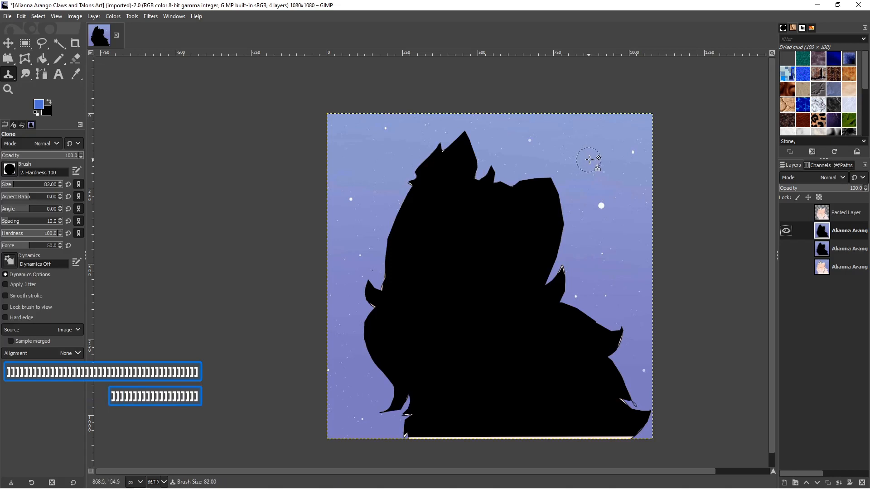
key("bracketright")
key("bracketright")
key("bracketright")
key("bracketright")
key("bracketright")
key("bracketright")
key("bracketright")
key("bracketright")
key("bracketright")
key("bracketright")
key("bracketright")
key("bracketright")
key("bracketright")
key("bracketright")
key("bracketright")
key("bracketright")
key("bracketright")
key("bracketright")
key("bracketright")
key("bracketright")
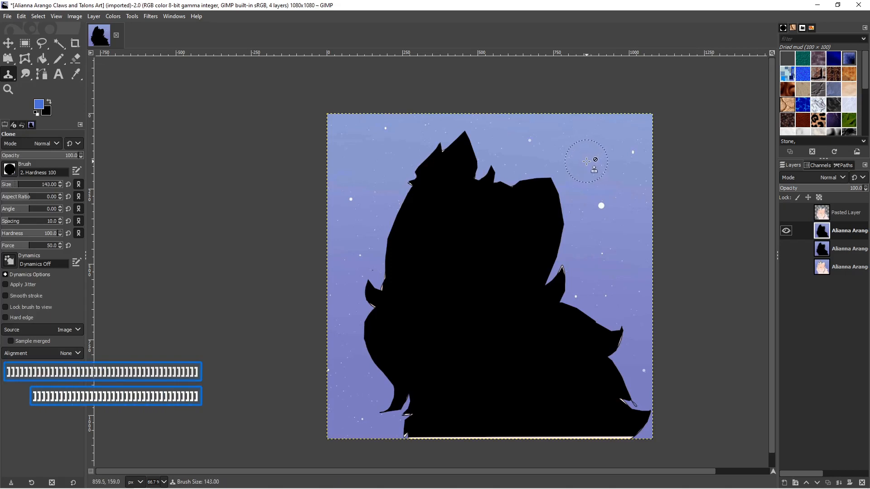
key("bracketright")
key("bracketright")
key("bracketright")
key("bracketright")
key("bracketright")
key("bracketright")
key("bracketright")
key("bracketright")
key("bracketright")
key("bracketright")
key("bracketright")
key("bracketright")
key("bracketright")
key("bracketright")
key("bracketright")
key("bracketright")
key("bracketright")
key("bracketright")
key("bracketright")
key("bracketright")
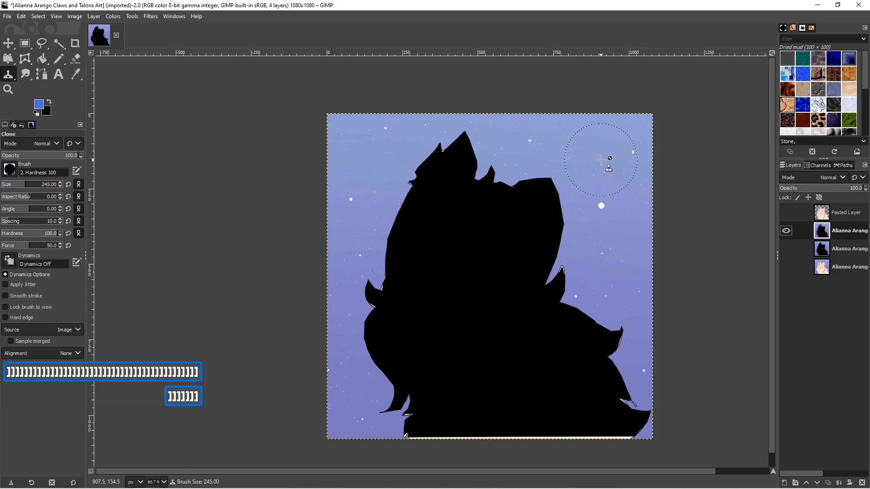
Set the clone source in the open sky near the image's upper right and clone sky over the silhouette's ear and bird head
key("ctrl")
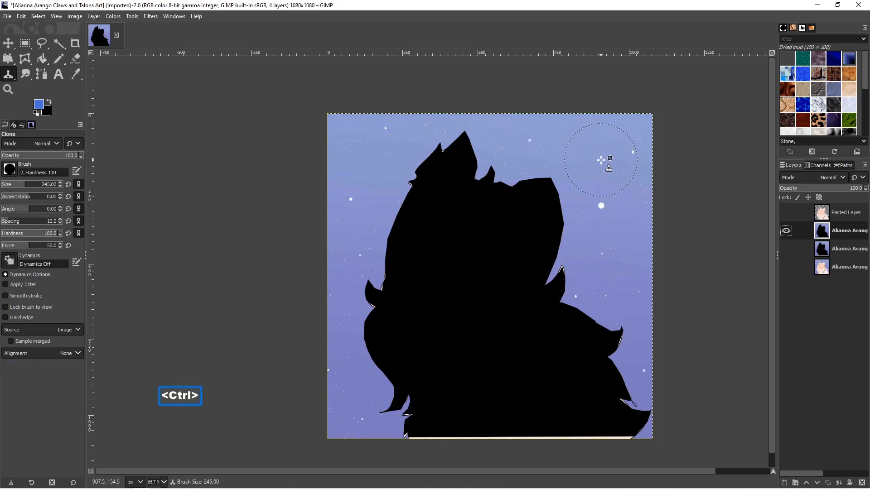
left_click(601, 160, "ctrl")
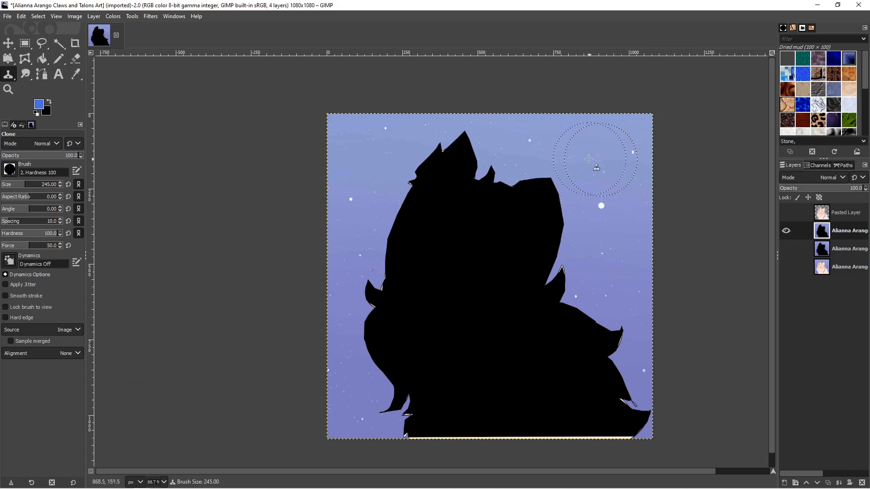
left_click(516, 193)
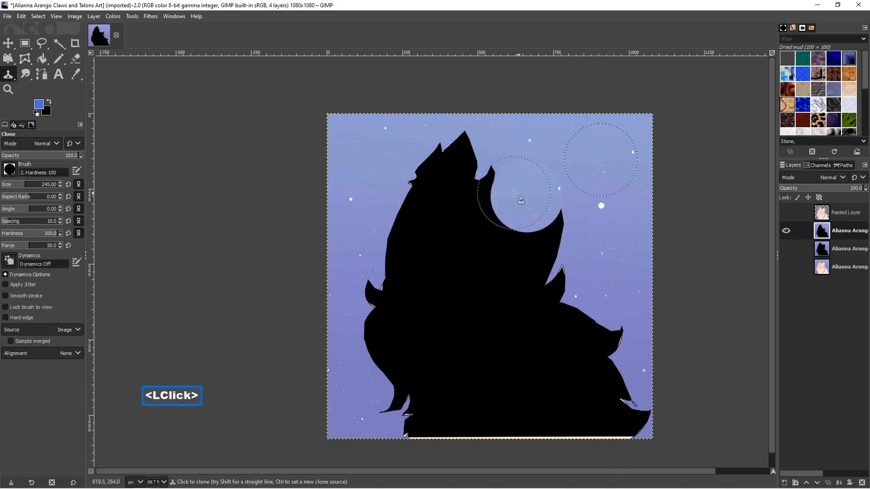
left_click(475, 184)
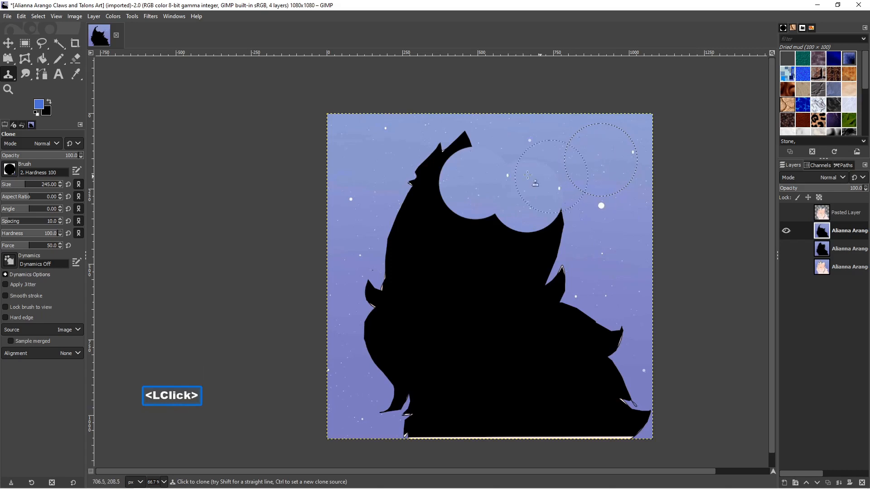
left_click(453, 170)
left_click(427, 190)
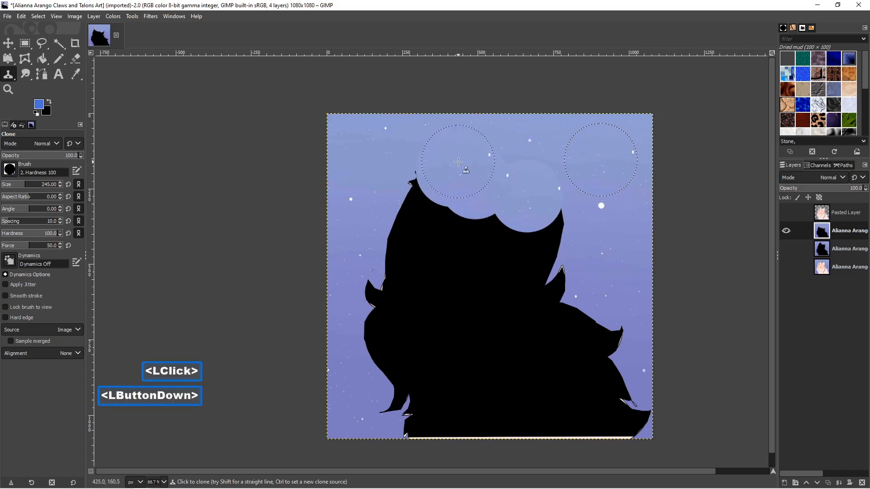
left_click(420, 199)
Clone sky down the left side of the black silhouette and along its lower left edge
left_click(399, 256)
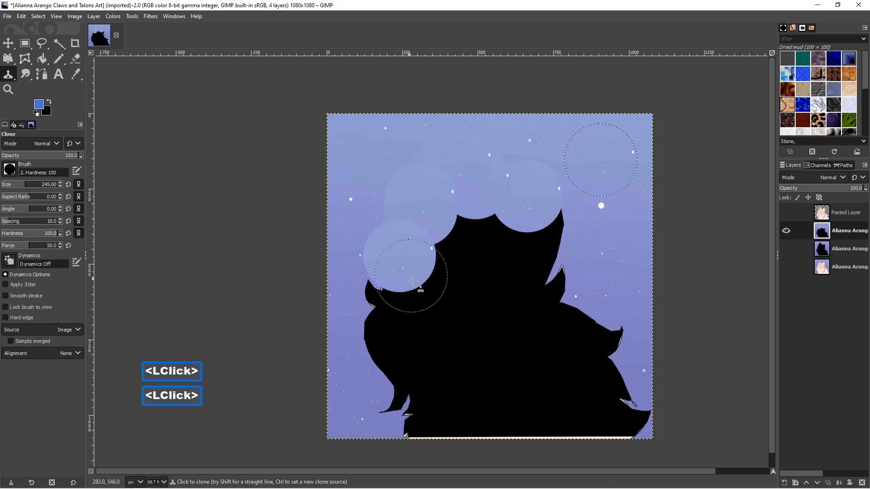
left_click(396, 297)
left_click(396, 334)
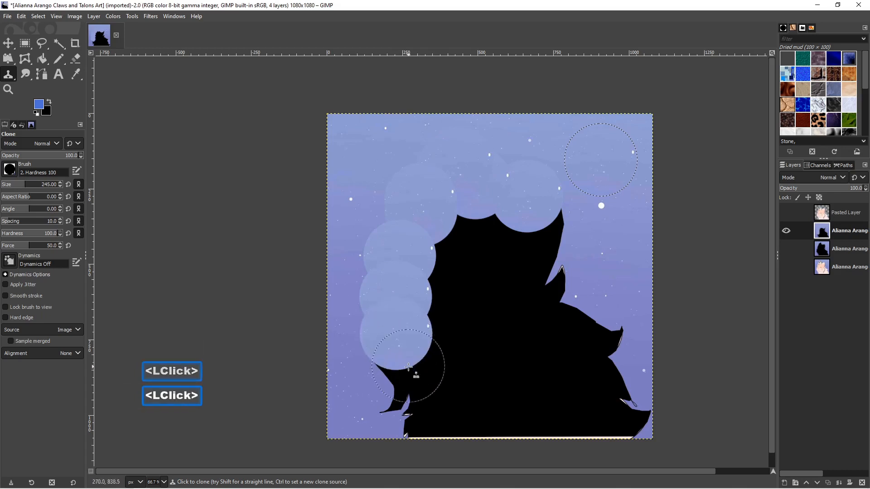
left_click(398, 389)
left_click(415, 409)
left_click(442, 414)
left_click(469, 405)
Clone sky up through the middle of the silhouette and over the ear area and side tuft on its right
left_click(449, 357)
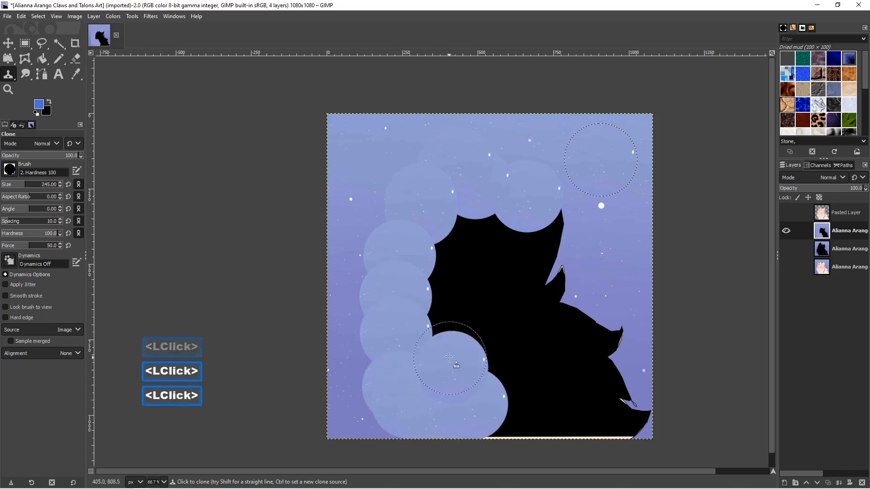
left_click(442, 337)
left_click(442, 303)
left_click(453, 269)
left_click(479, 235)
left_click(503, 250)
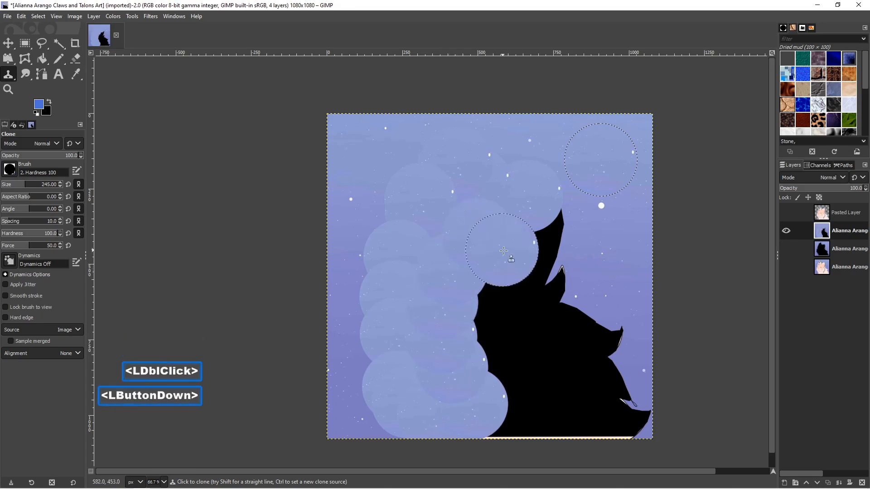
left_click(554, 244)
left_click(554, 290)
Clone sky down the centre of the remaining silhouette and along the image's bottom edge toward the right
left_click(506, 311)
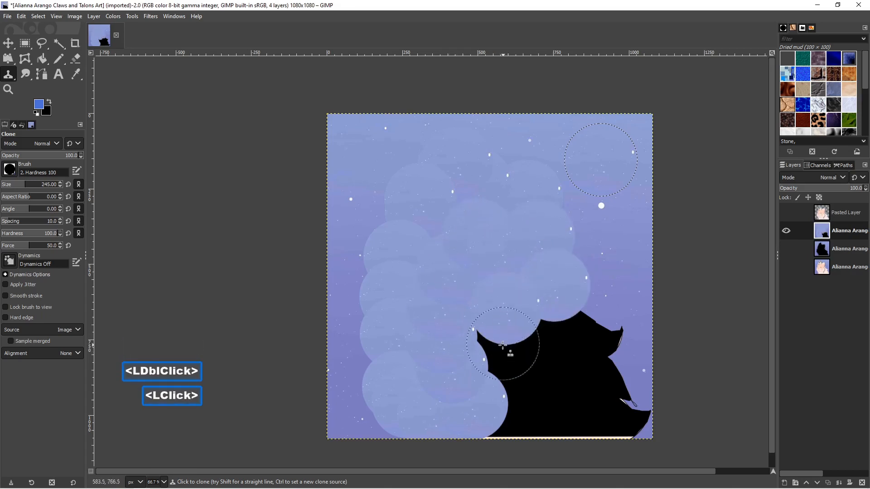
left_click(502, 345)
left_click(521, 395)
left_click(506, 439)
left_click(539, 431)
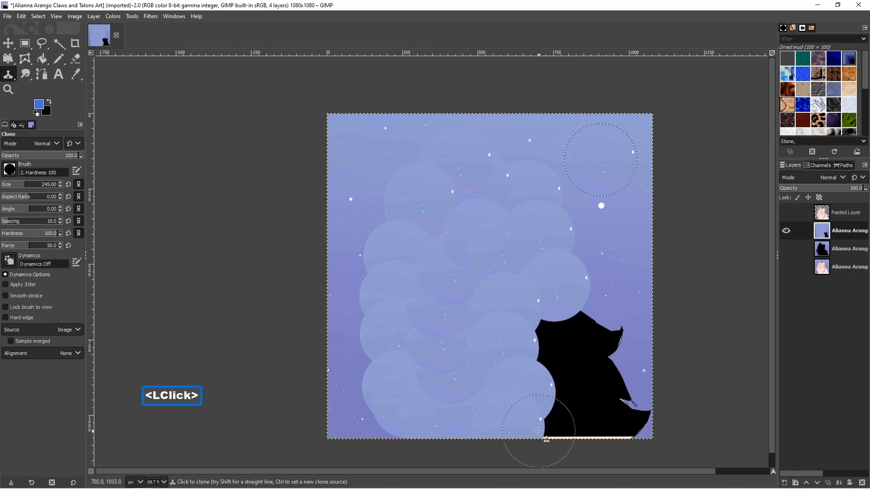
left_click(550, 432)
left_click(588, 436)
left_click(616, 431)
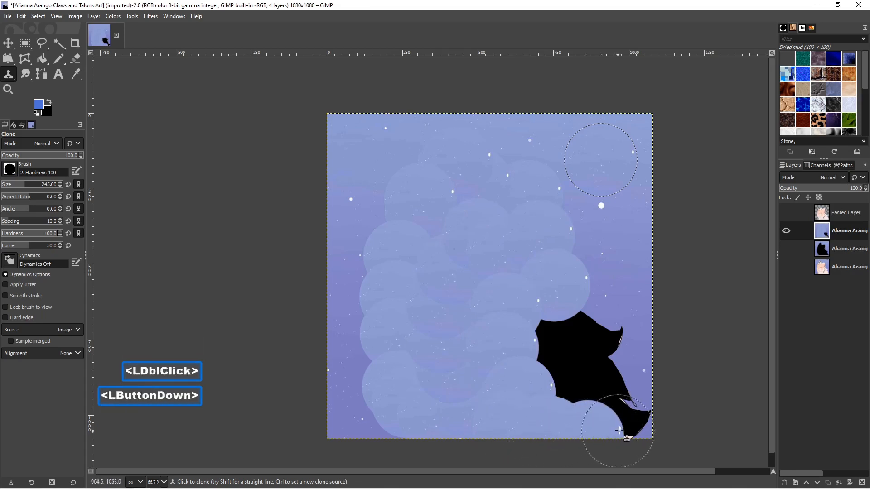
Clone sky over the last black areas at the lower right of the image
left_click(615, 406)
left_click(583, 377)
left_click(547, 334)
left_click(589, 330)
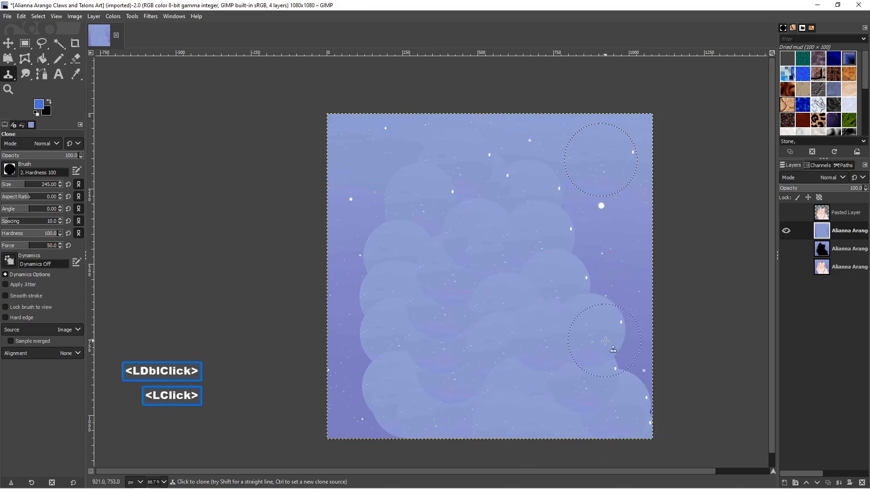
left_click(638, 408)
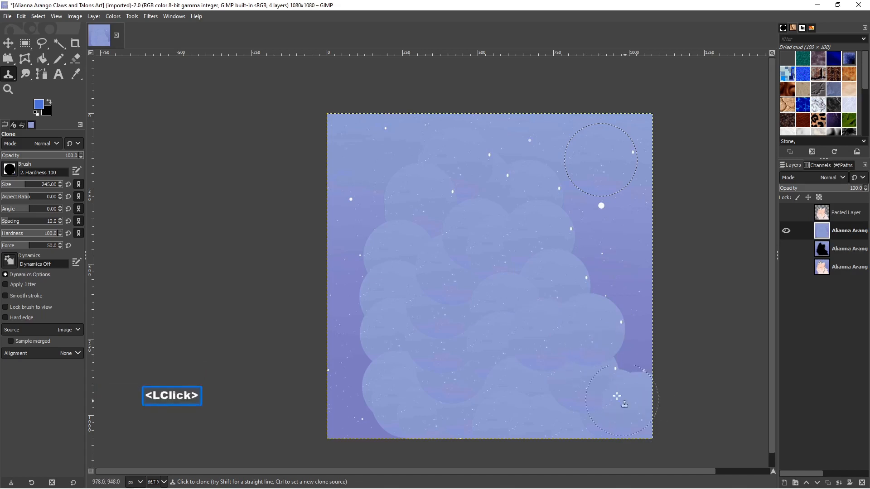
Smudge the visible clone circle edges on the upper and right parts of the patched sky
left_click(8, 44)
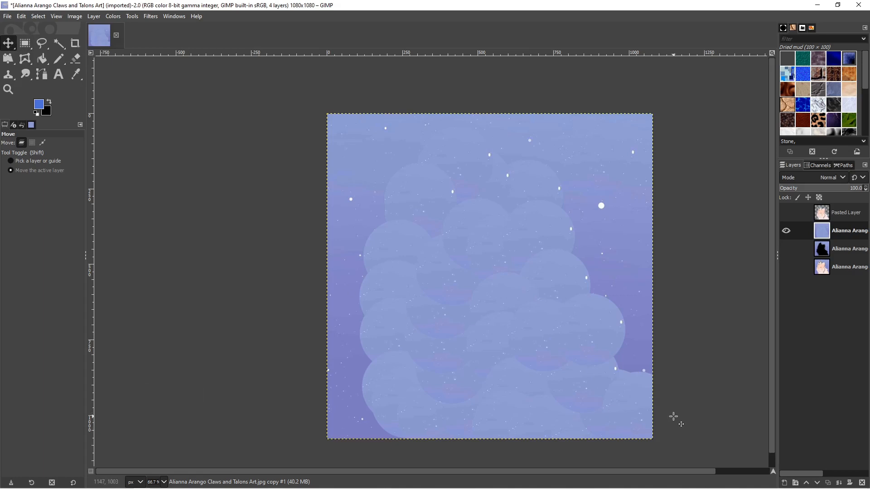
key("Pause")
left_click(29, 74)
mouse_move(569, 231)
left_mouse_down()
mouse_move(588, 263)
mouse_move(557, 196)
mouse_move(546, 190)
left_mouse_up()
left_click_drag(461, 187, 469, 207)
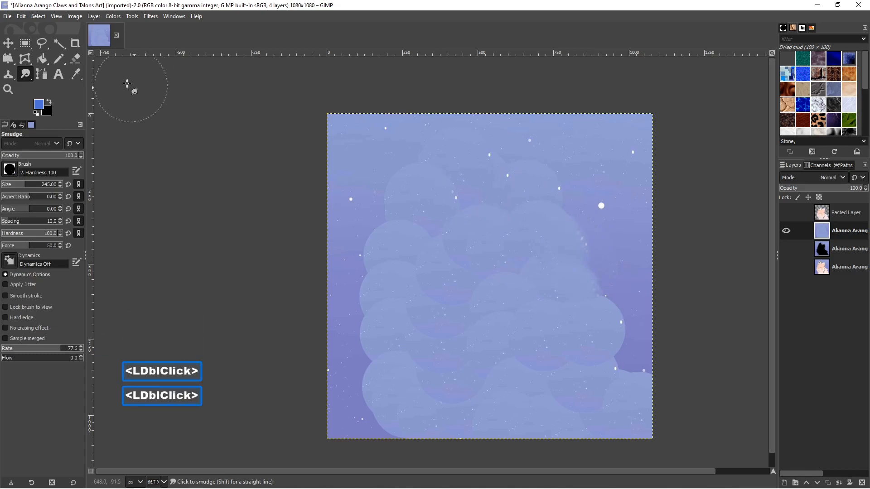
Blur the visible clone circle edges on the left side and centre of the patched sky with the Blur tool
left_click(27, 80)
left_click_drag(26, 80, 45, 90)
mouse_move(426, 238)
left_mouse_down()
mouse_move(385, 203)
mouse_move(410, 250)
left_mouse_up()
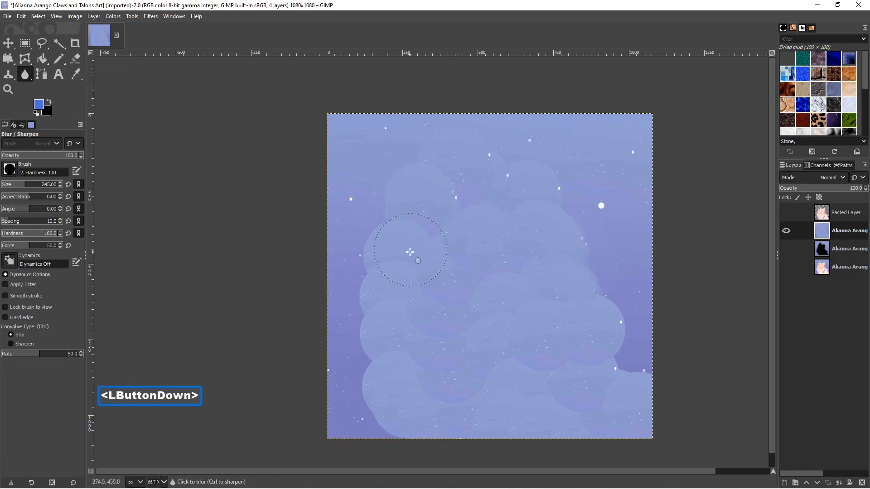
left_click_drag(458, 279, 459, 280)
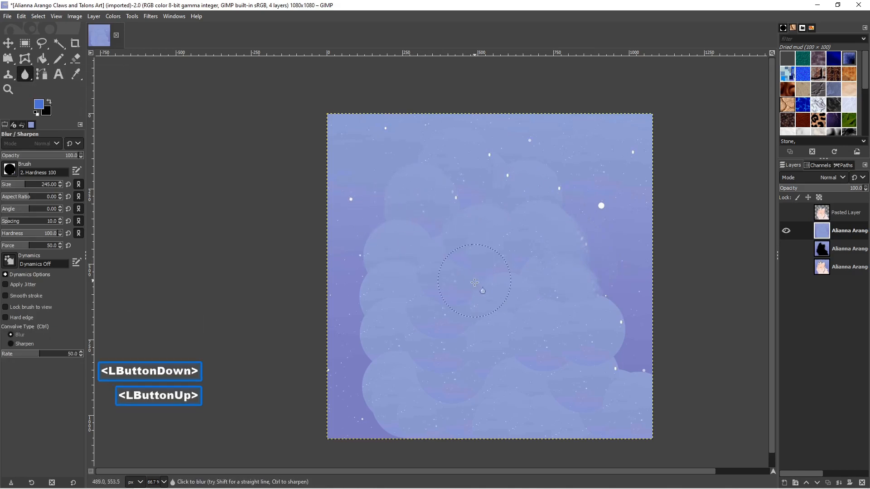
Heal the clone edges along the upper part of the patched sky, sampling clean sky near the image's upper-left corner
left_click(13, 77)
mouse_move(12, 76)
left_mouse_down()
mouse_move(59, 87)
mouse_move(59, 72)
left_mouse_up()
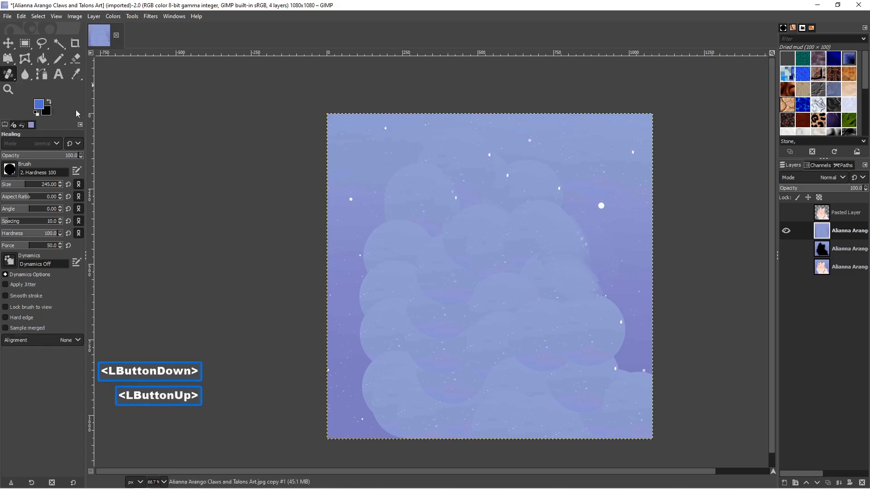
left_click(365, 154, "ctrl")
left_click_drag(469, 197, 516, 198)
left_click_drag(516, 197, 539, 197)
left_click(542, 199)
Heal the clone edges down the right side of the patched sky and back up through its middle
left_click_drag(575, 247, 607, 321)
left_click(598, 356)
left_click(597, 362)
left_click_drag(595, 370, 561, 385)
left_click(525, 360)
left_click(501, 340)
left_click(512, 306)
left_click(520, 274)
left_click(463, 279)
left_click(455, 285)
Heal the overlapping clone circles on the upper-left part of the patched sky
left_click(436, 268)
left_click(426, 259)
left_click(426, 247)
left_click(429, 225)
left_click(415, 226)
left_click(398, 225)
left_click(400, 218)
Heal the scalloped clone edge down the left side of the patched sky to the image's lower part
left_click_drag(391, 263, 386, 277)
left_click(390, 302)
left_click(393, 326)
left_click(395, 338)
left_click(394, 362)
left_click(393, 383)
left_click(398, 401)
left_click(400, 409)
Heal the remaining clone edges across the lower part of the patched sky, from the left to the lower right
left_click_drag(412, 409, 425, 409)
left_click(437, 406)
left_click(459, 376)
left_click(463, 339)
left_click(502, 361)
left_click(539, 364)
left_click(618, 371)
left_click(615, 404)
left_click(491, 384)
left_click(500, 367)
left_click(573, 410)
left_click(458, 383)
Heal the last visible blotches in the centre of the patched sky
left_click(457, 264)
left_click(457, 255)
left_click(523, 302)
left_click(524, 303)
left_click(523, 261)
left_click(454, 248)
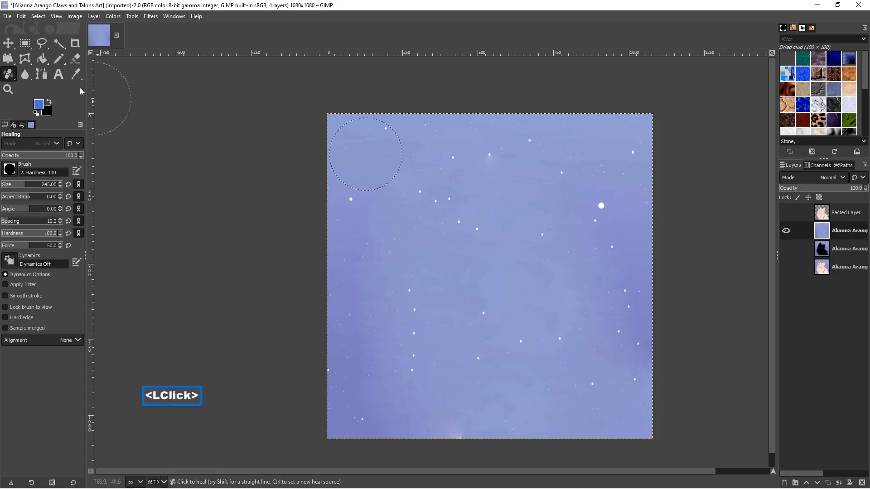
Make the Pasted Layer with the characters visible again and select it with the Move tool active
left_click(13, 45)
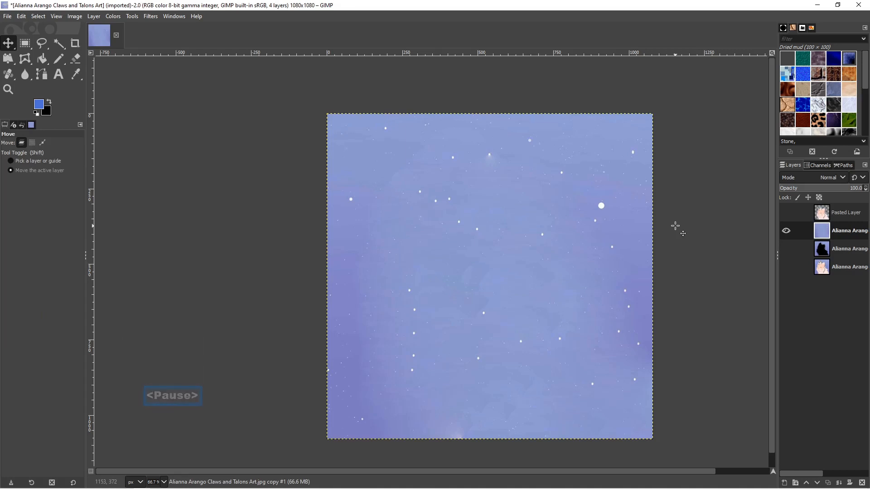
left_click(788, 214)
left_click(839, 214)
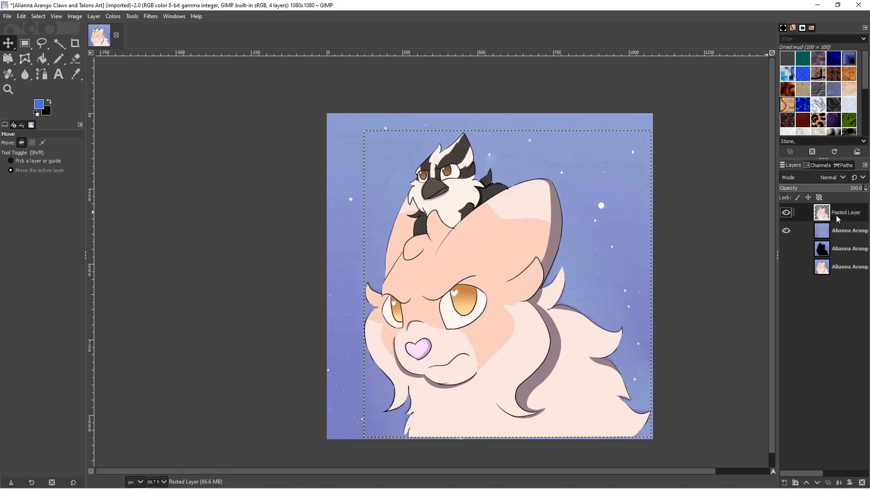
Rename the Pasted Layer as "cat aND BIRD"
double_click(839, 213)
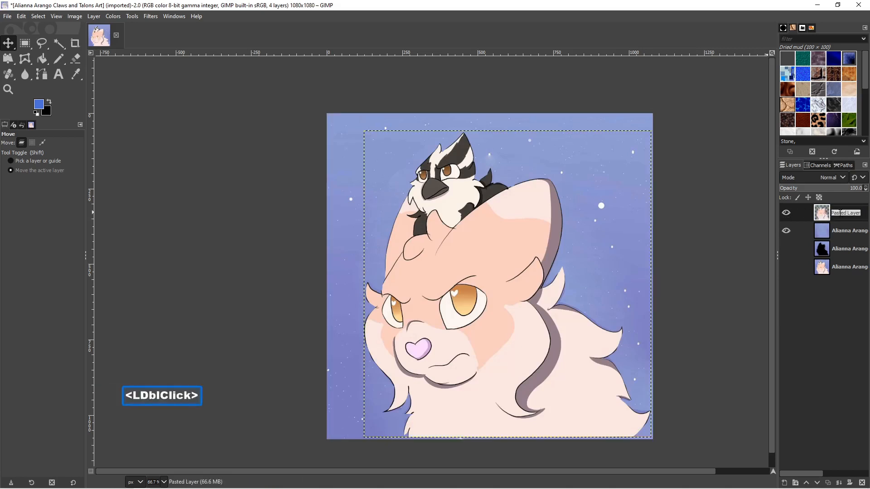
type("cat a")
key("Caps_Lock")
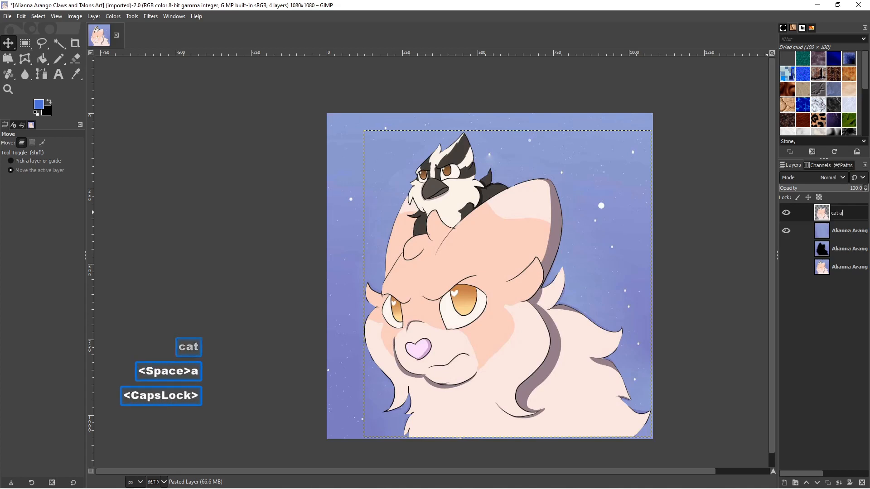
type("ND BIRD")
key("Return")
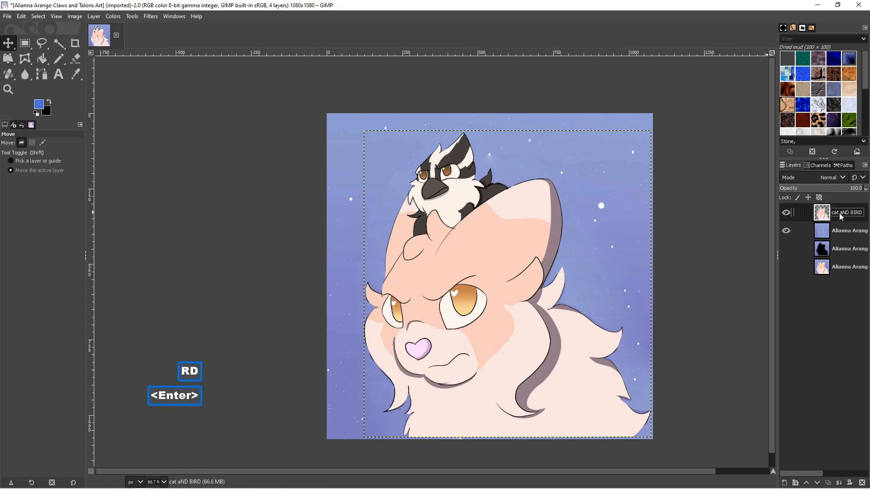
key("Print")
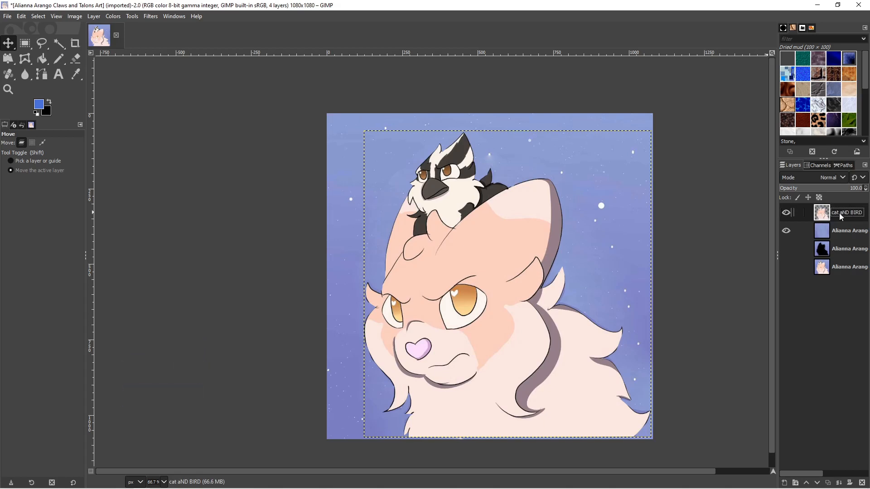
key("Scroll_Lock")
key("Scroll_Lock")
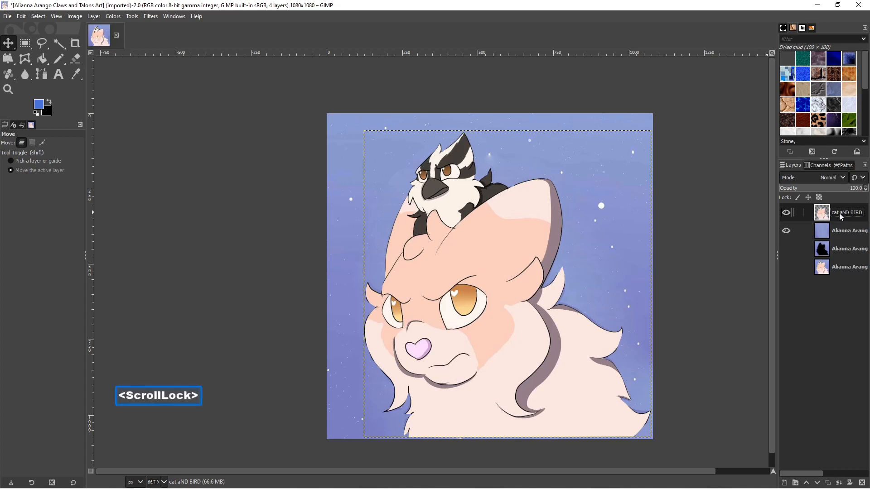
key("Pause")
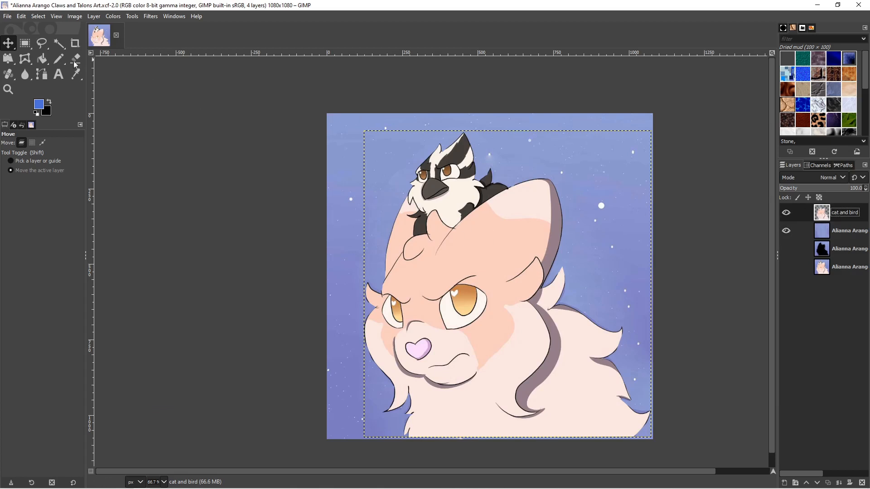
Select the cat's larger eye on the cat and bird layer by tracing around it with Free Select
left_click(42, 42)
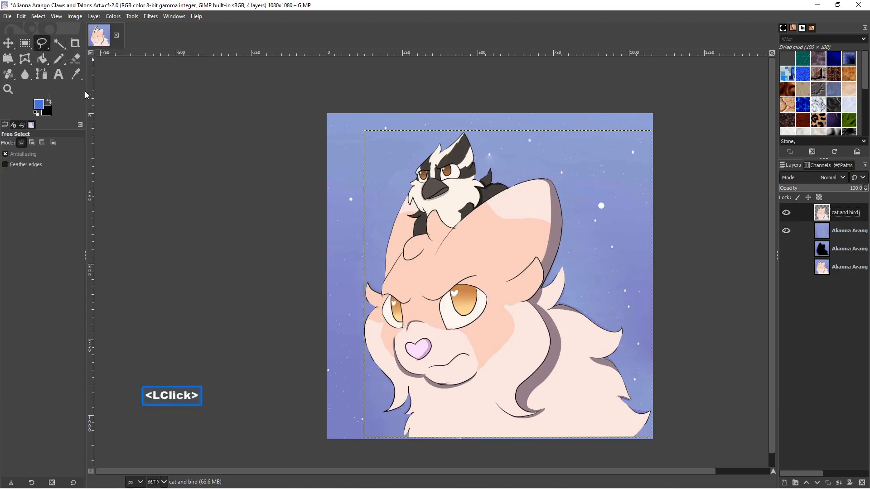
left_click(446, 291)
left_click(443, 298)
left_click(443, 306)
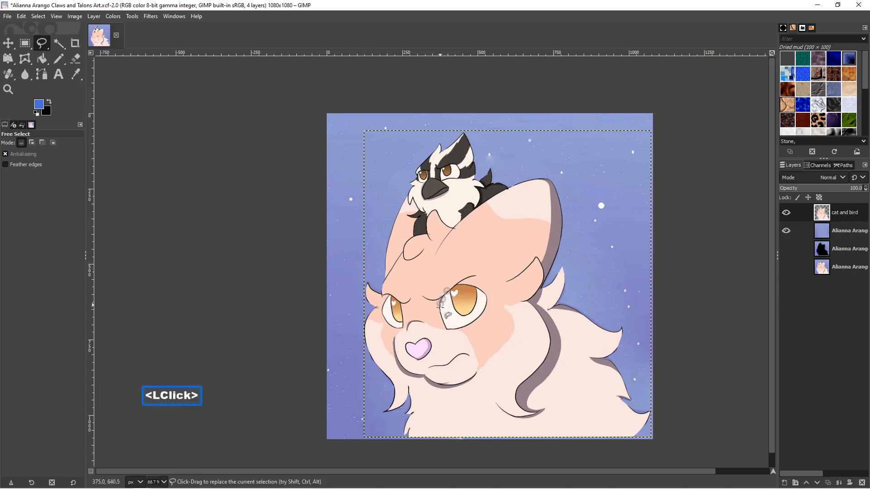
left_click(442, 319)
left_click(446, 329)
left_click(457, 328)
left_click(470, 323)
left_click(482, 315)
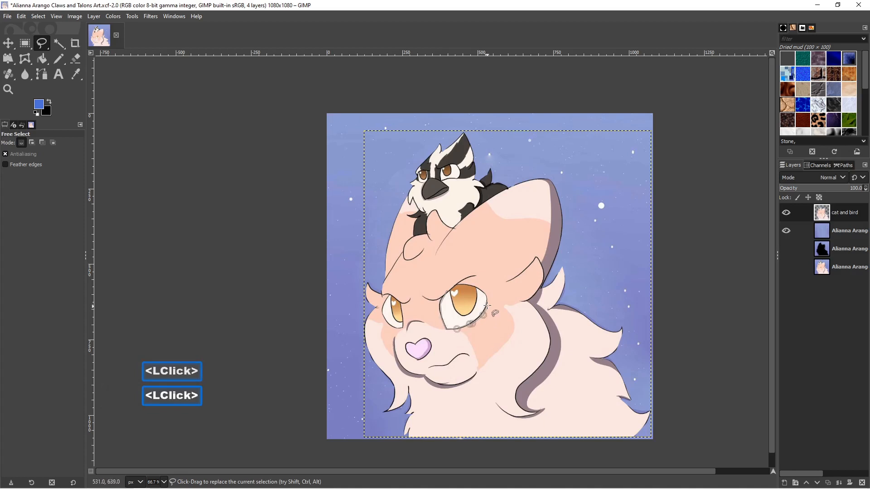
left_click(487, 299)
left_click(481, 290)
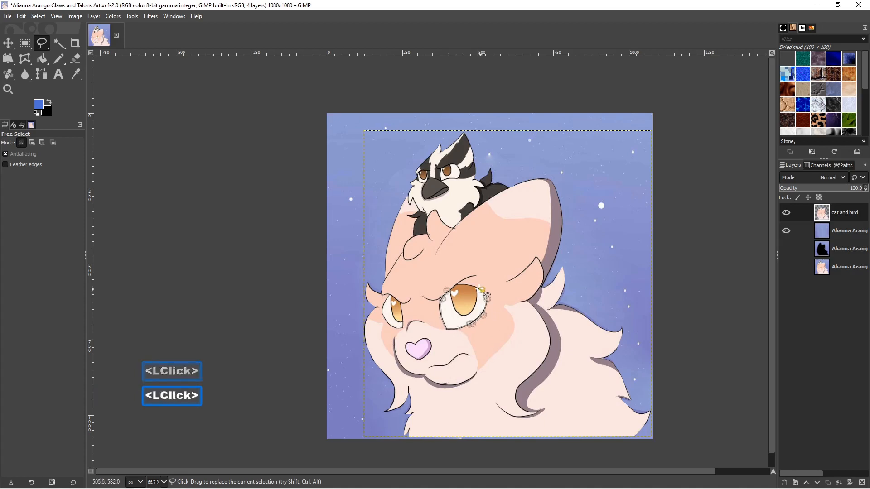
left_click(473, 284)
left_click(458, 281)
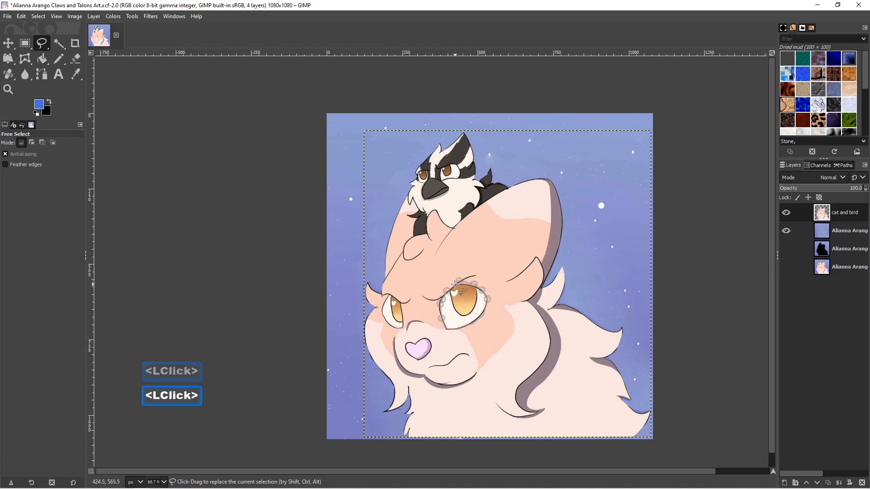
left_click(446, 290)
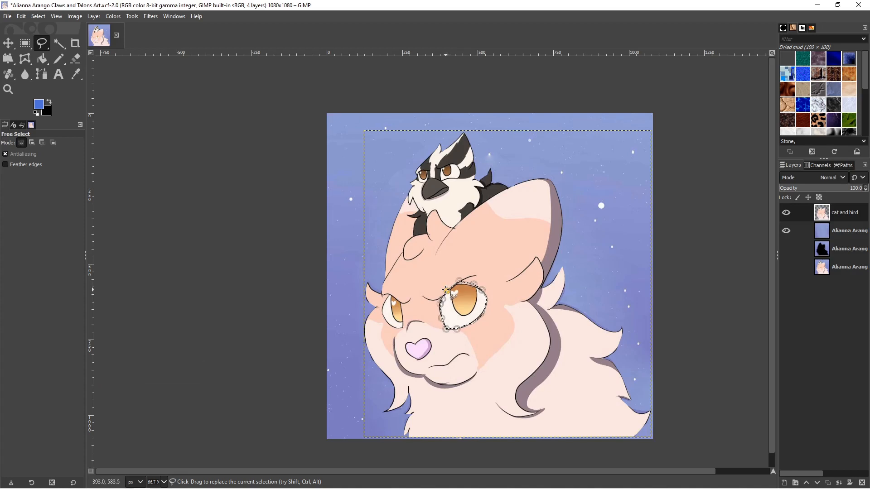
key("Return")
Add the cat's smaller eye to the selection by tracing its outline with Free Select
key("shift")
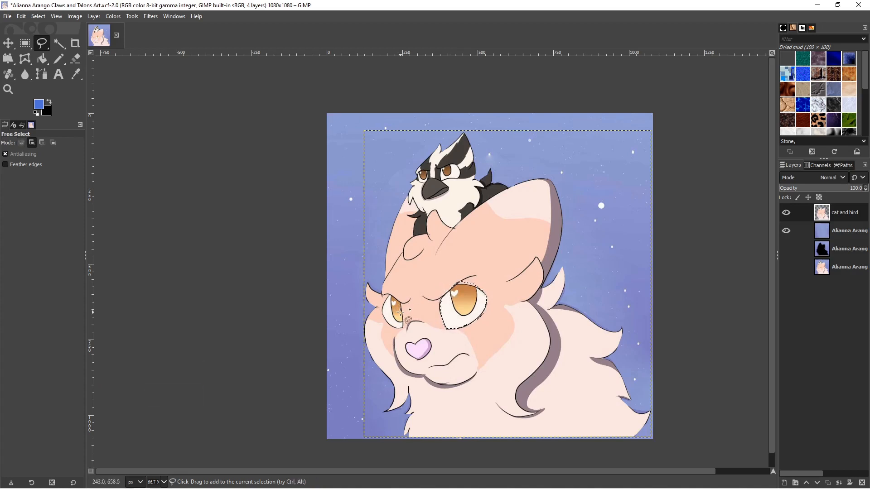
left_click(402, 309, "shift")
left_click(389, 295, "shift")
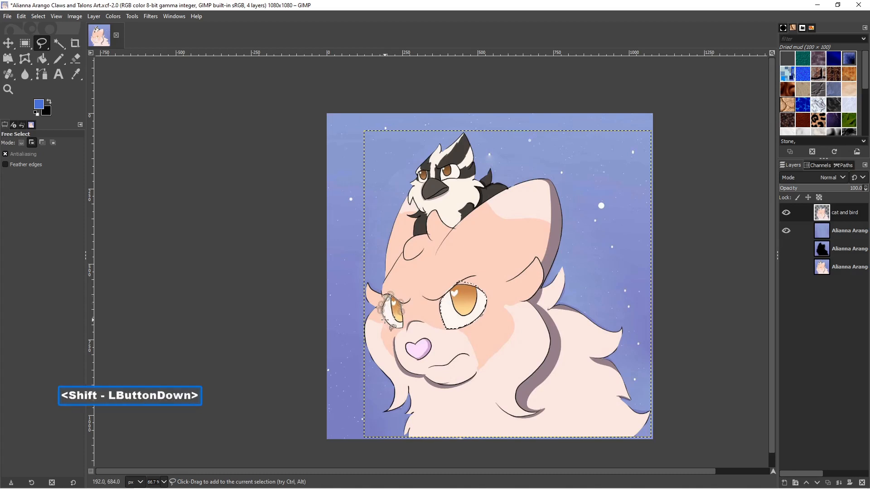
left_click(396, 328, "shift")
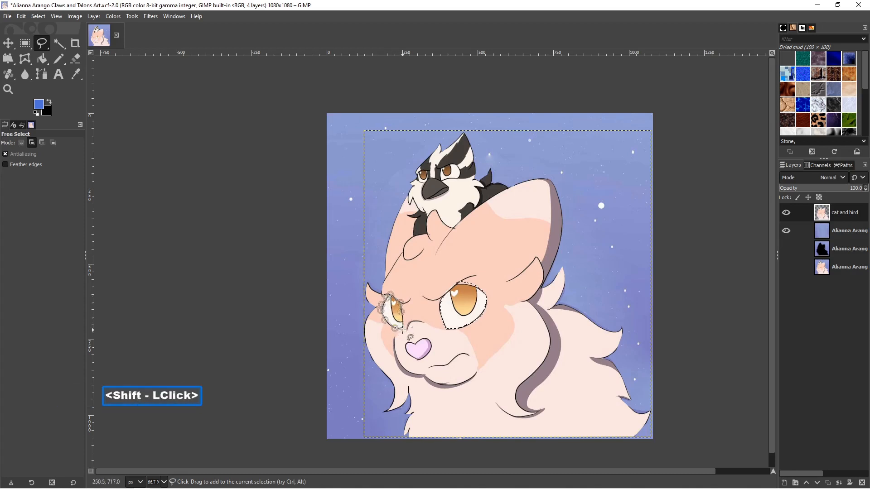
left_click(402, 312, "shift")
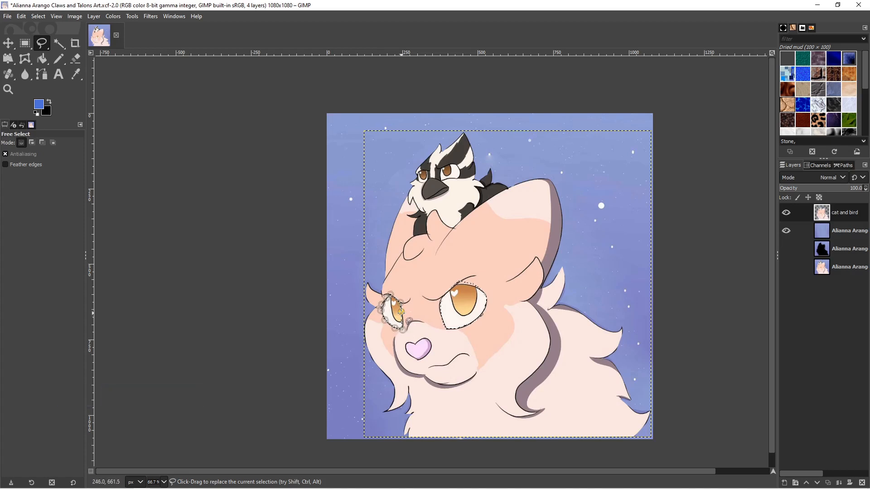
key("Return")
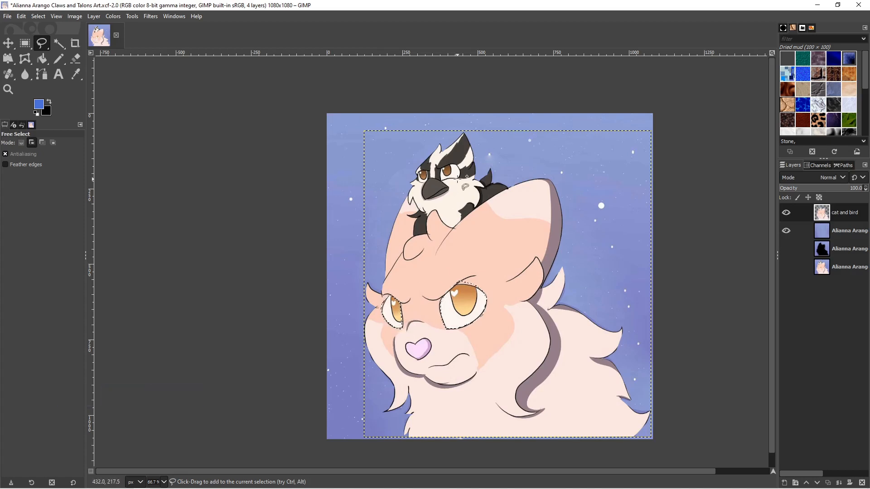
Add the bird's larger eye to the current selection with a rough Free Select outline
left_click(462, 179, "shift")
left_click(461, 174, "shift")
left_click(460, 168, "shift")
left_click(452, 165, "shift")
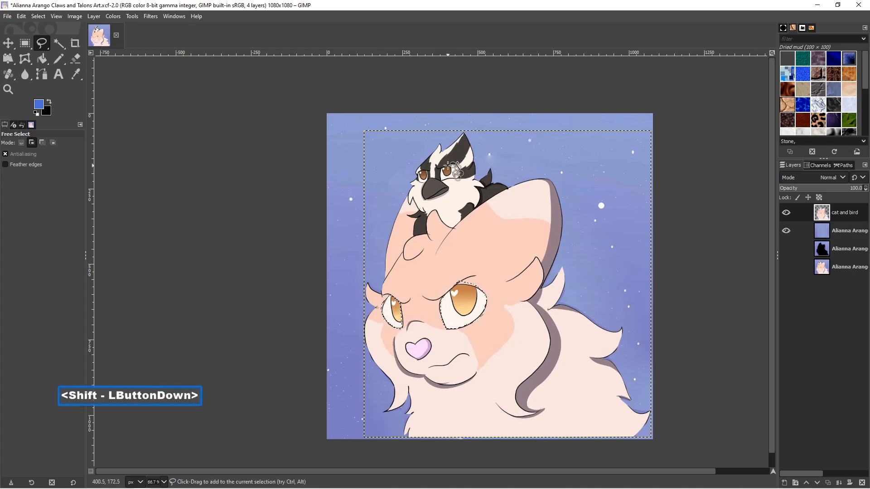
left_click(444, 170, "shift")
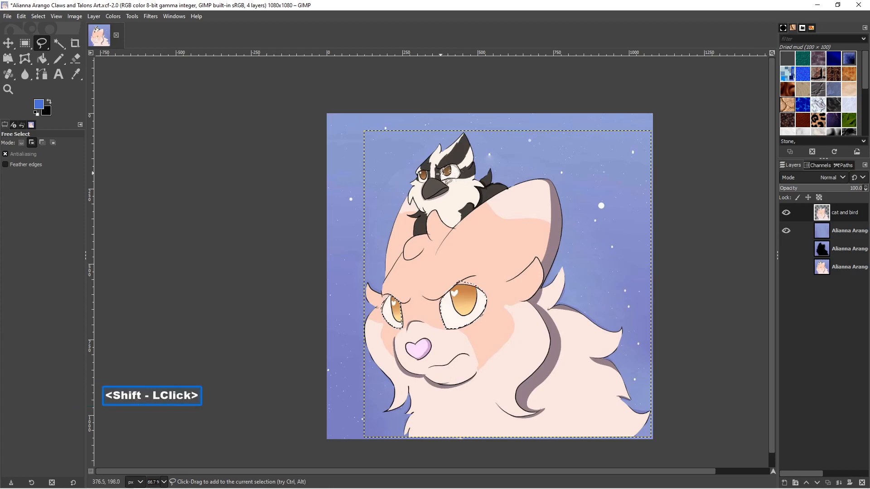
left_click(454, 178, "shift")
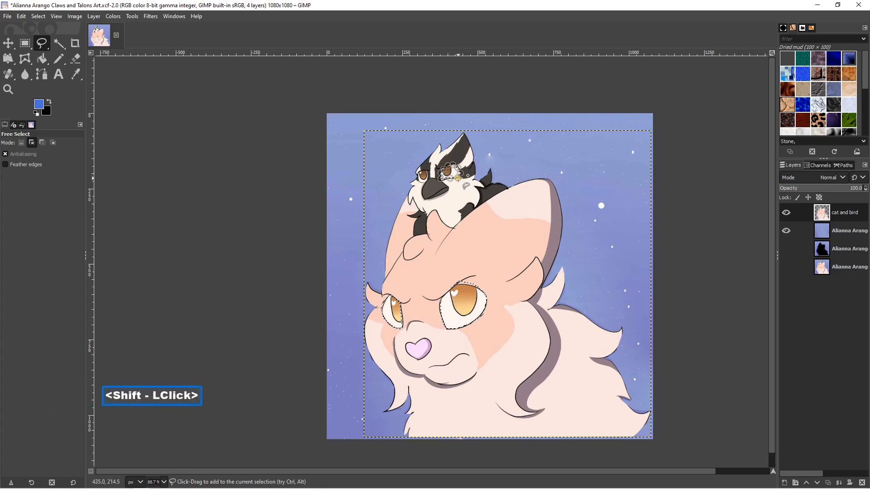
key("Return")
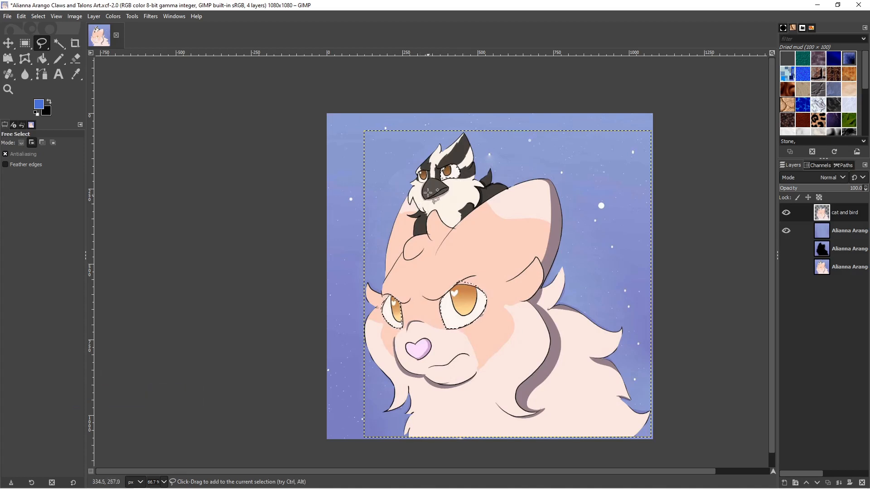
Add the bird's smaller eye beside its beak to the selection with a Free Select outline
left_click(428, 176, "shift")
left_click(427, 172, "shift")
left_click(424, 170, "shift")
left_click(422, 171, "shift")
left_click(420, 171, "shift")
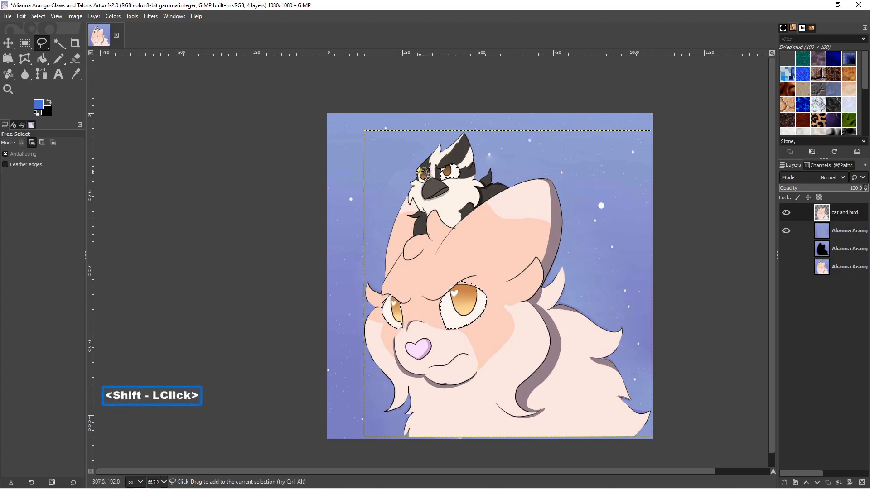
left_click(418, 178, "shift")
left_click(423, 181, "shift")
left_click(429, 177, "shift")
key("Return")
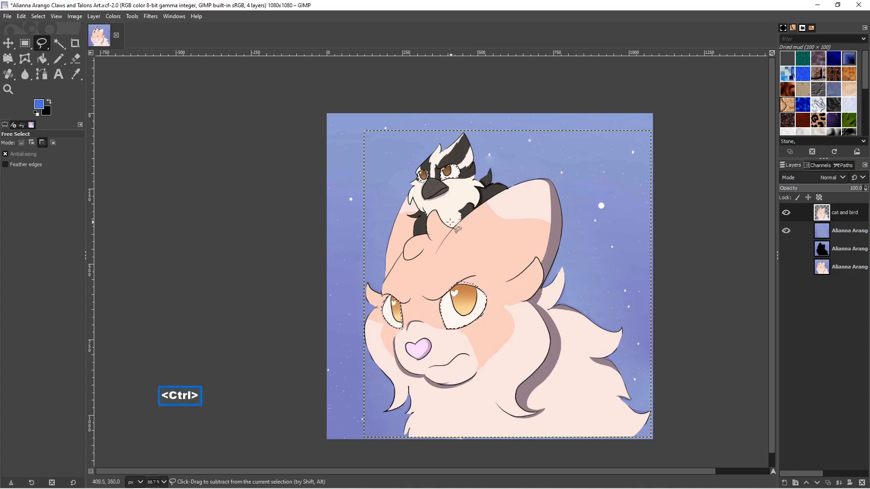
Retrace the bird's larger eye more closely at higher magnification and add the missed edges to the selection
scroll(476, 222, "up", 2, "ctrl")
key("shift")
left_click(472, 95, "shift")
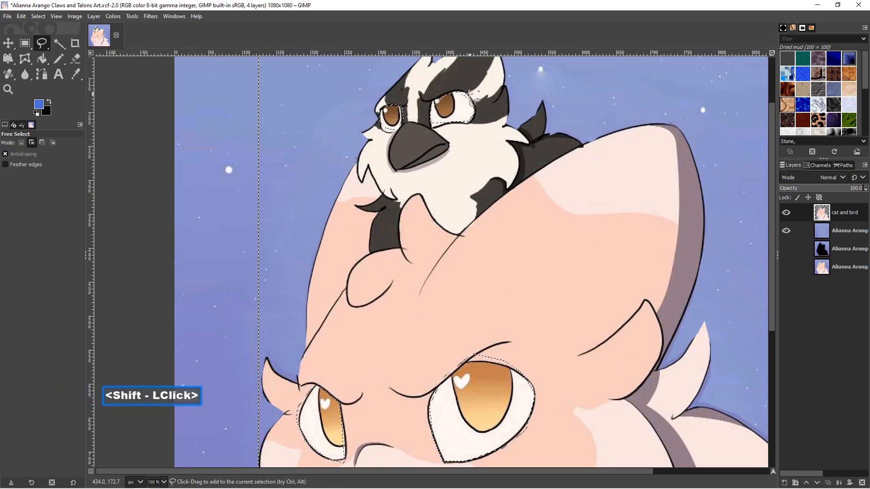
left_click(459, 92, "shift")
left_click(448, 94, "shift")
left_click(437, 98, "shift")
left_click(433, 103, "shift")
left_click(432, 110, "shift")
left_click(432, 125, "shift")
left_click(434, 127, "shift")
left_click(441, 125, "shift")
left_click(452, 120, "shift")
left_click(454, 122, "shift")
left_click(462, 124, "shift")
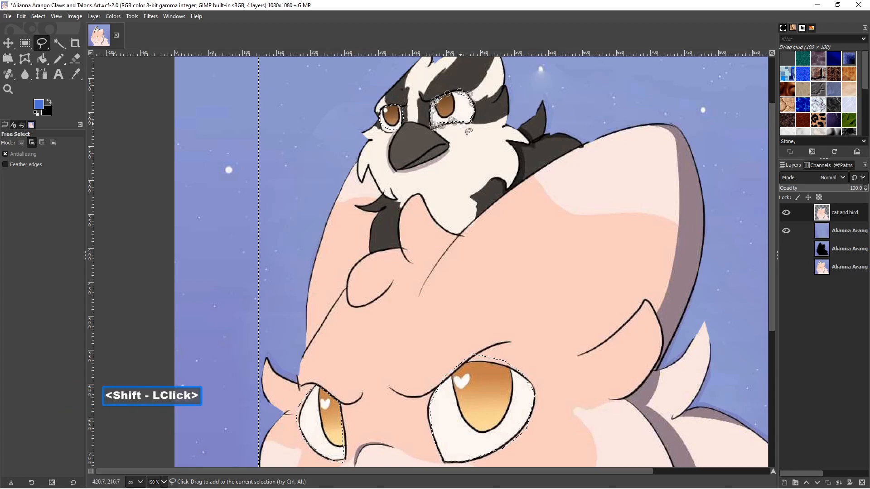
left_click(468, 123, "shift")
left_click(475, 119, "shift")
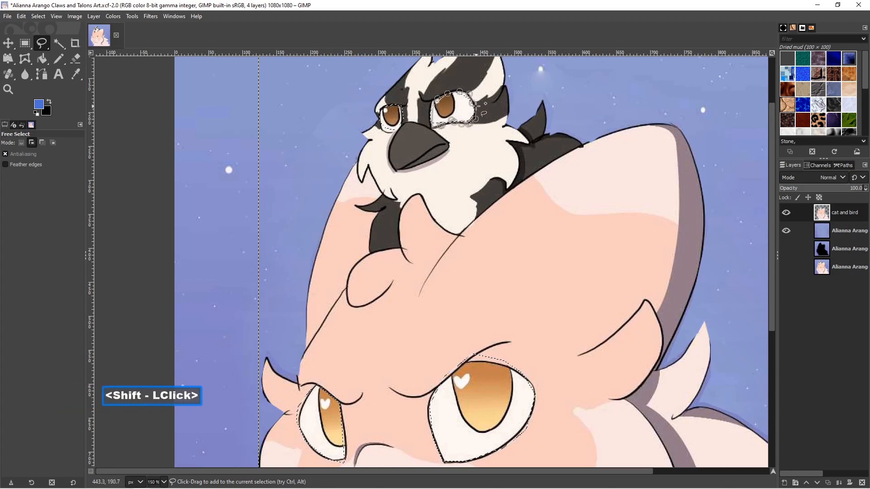
left_click(475, 104, "shift")
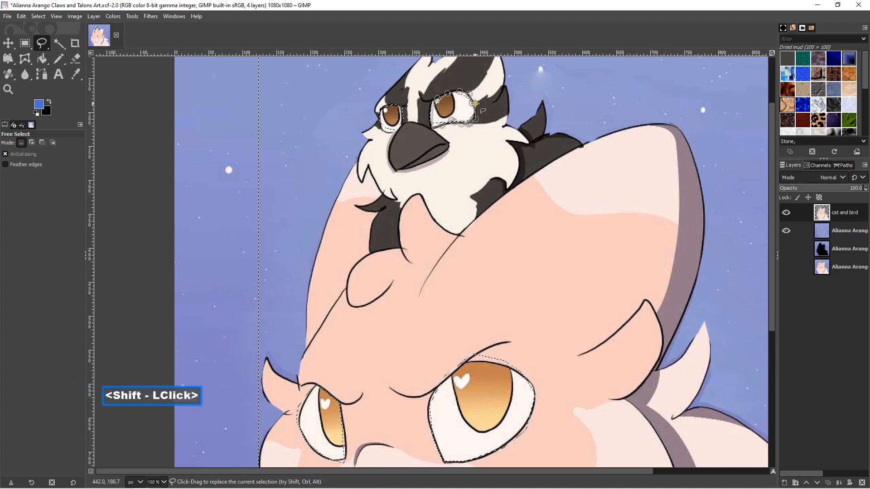
key("Return")
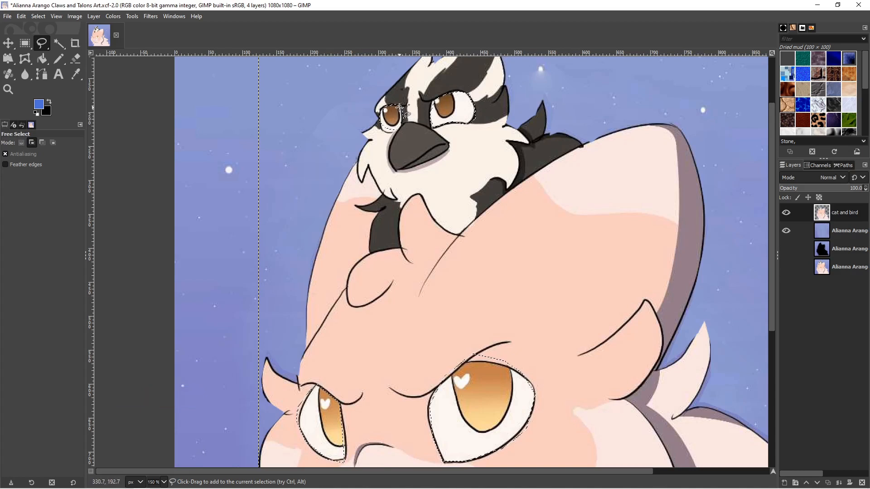
Retrace the bird's smaller eye with Free Select and add its missed edges to the selection
left_click(399, 109, "shift")
left_click(388, 105, "shift")
left_click(384, 108, "shift")
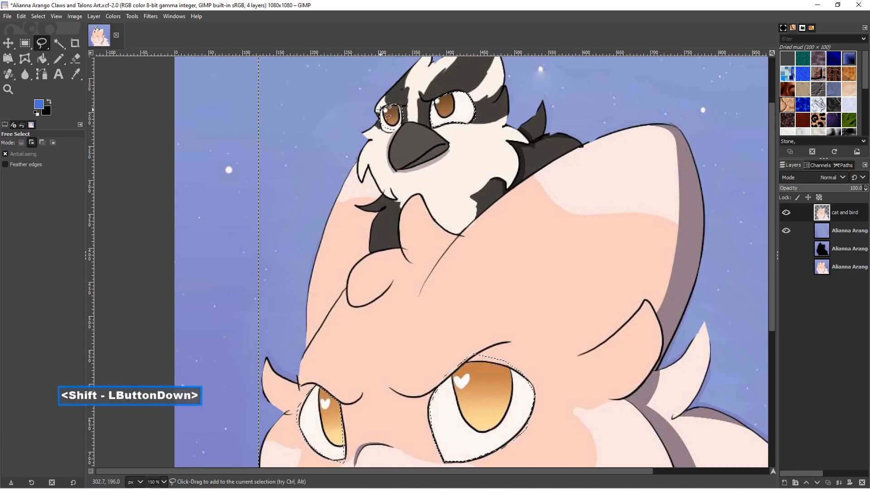
left_click(380, 112, "shift")
left_click(379, 122, "shift")
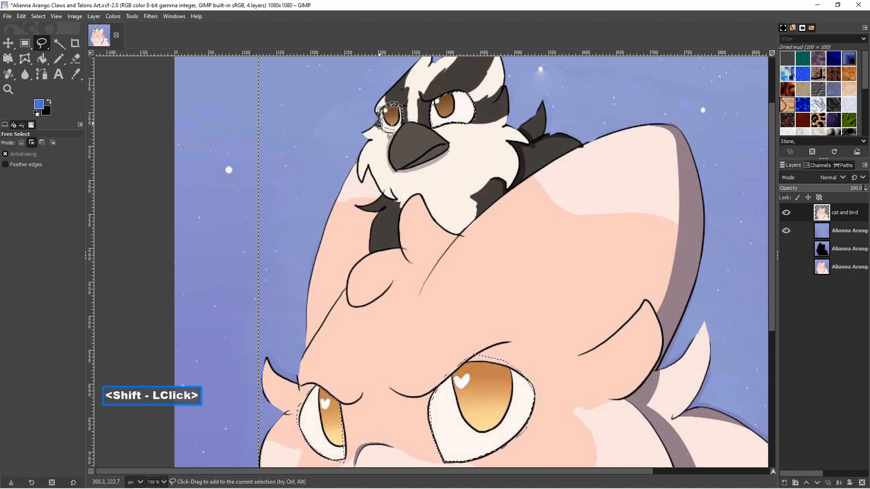
left_click(388, 130, "shift")
left_click(404, 116, "shift")
key("Return")
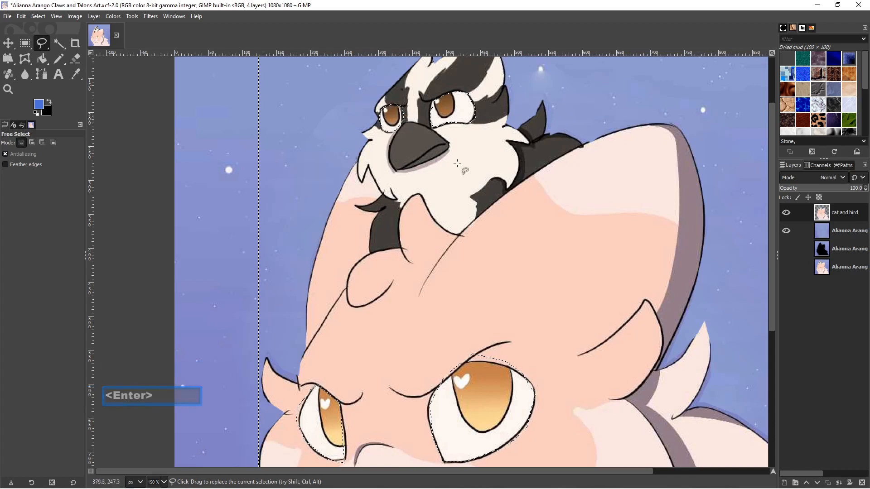
Cut the selected eyes from the cat and bird layer and paste them in place as a new layer
scroll(594, 205, "down", 1)
scroll(589, 199, "down", 2, "ctrl")
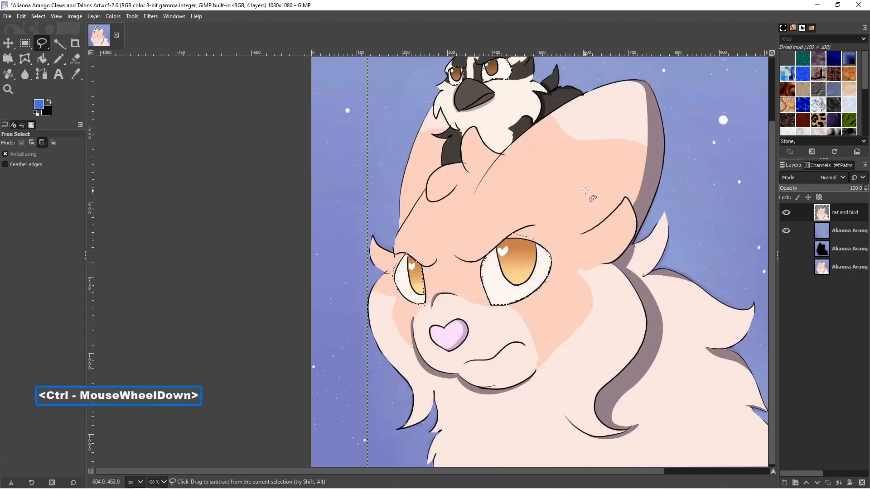
middle_click_drag(584, 191, 498, 209)
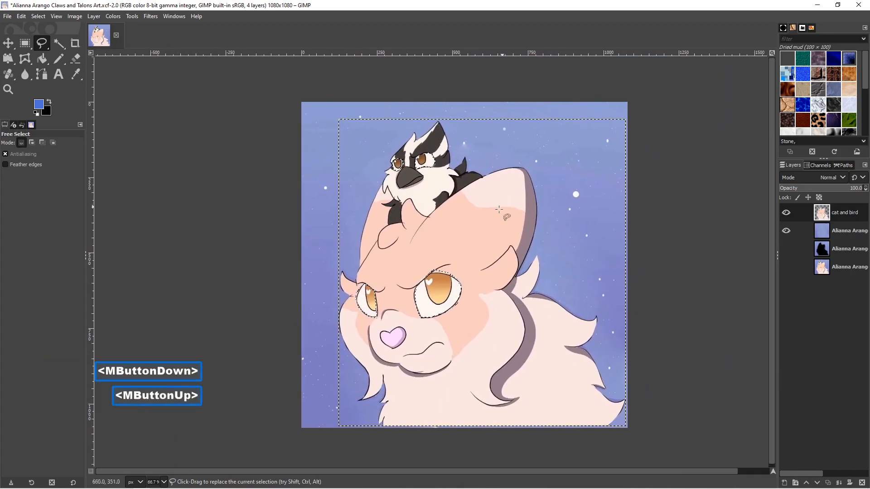
left_click(21, 17)
left_click(39, 66)
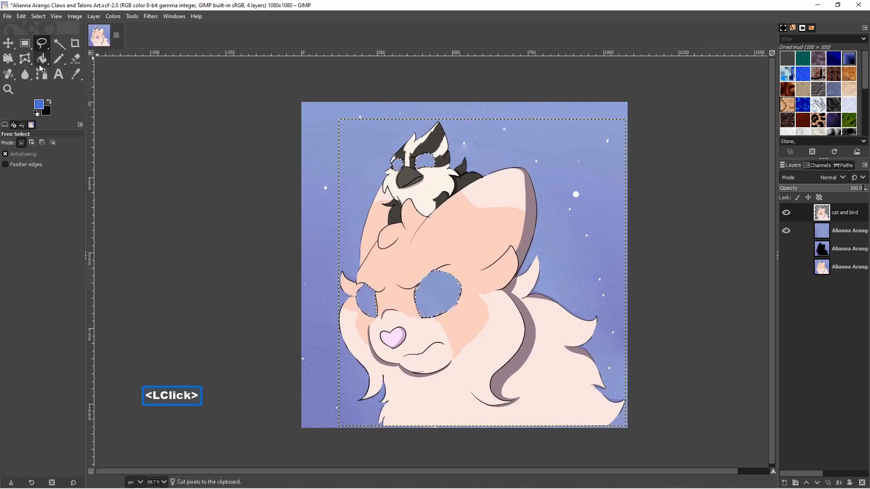
left_click(22, 16)
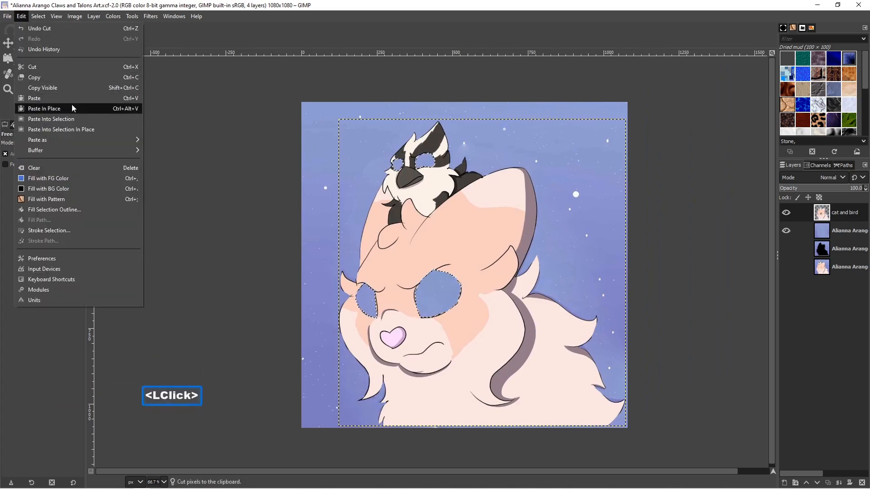
left_click(71, 108)
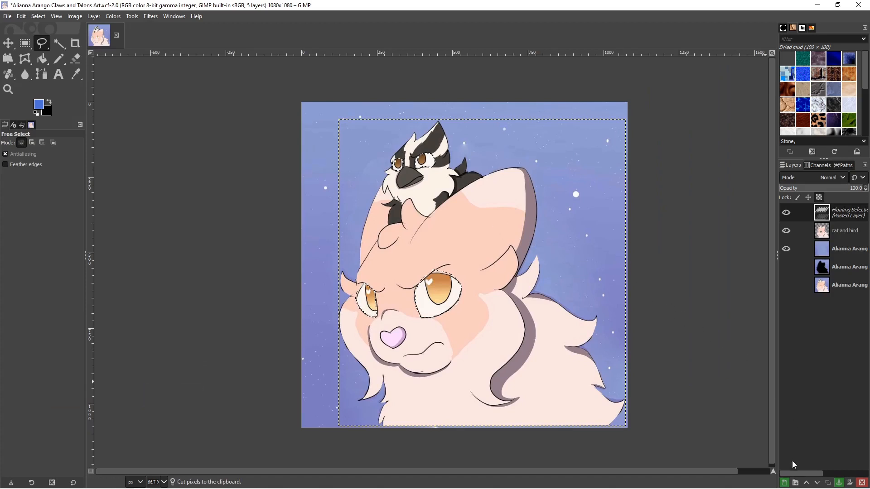
left_click(784, 483)
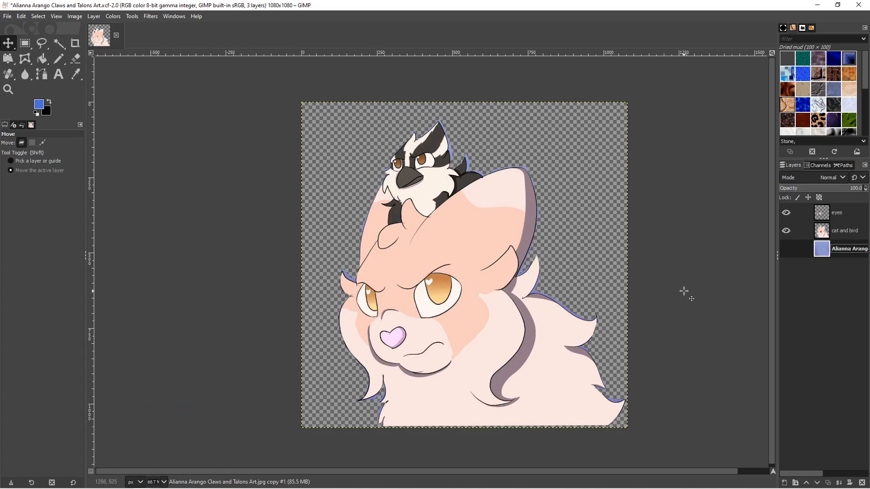
Rename the pasted layer to "eyes"
left_click(13, 49)
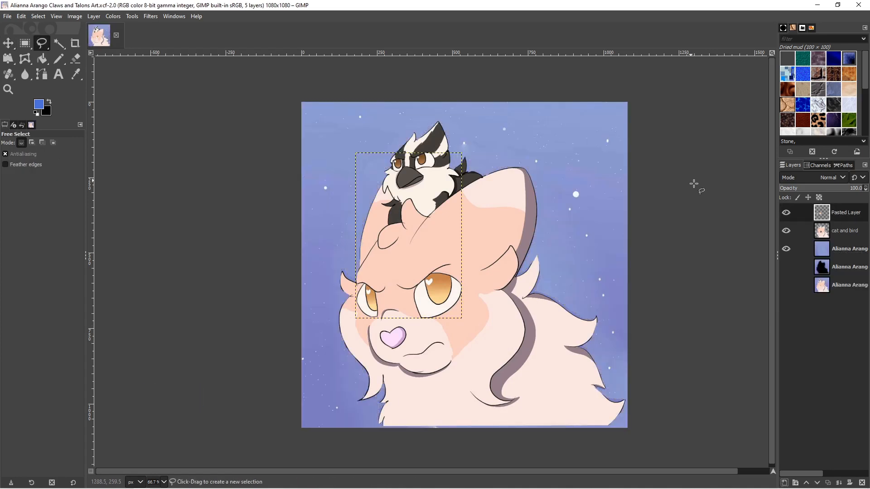
double_click(839, 211)
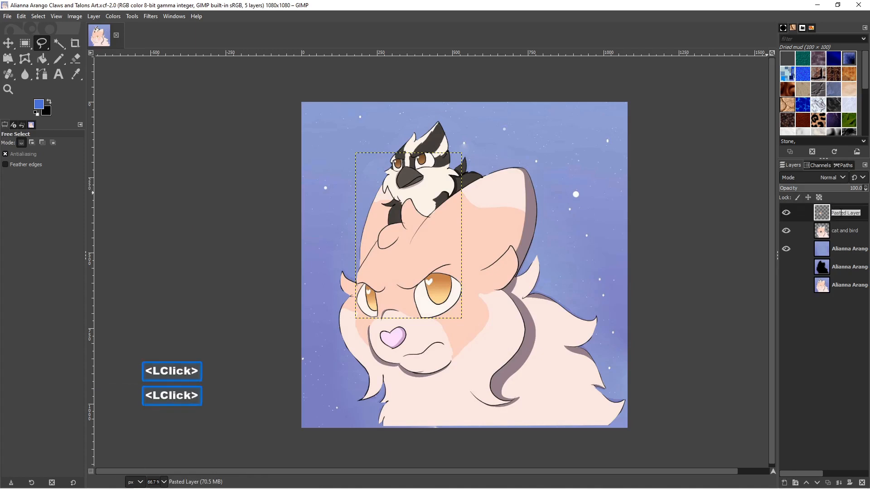
double_click(840, 213)
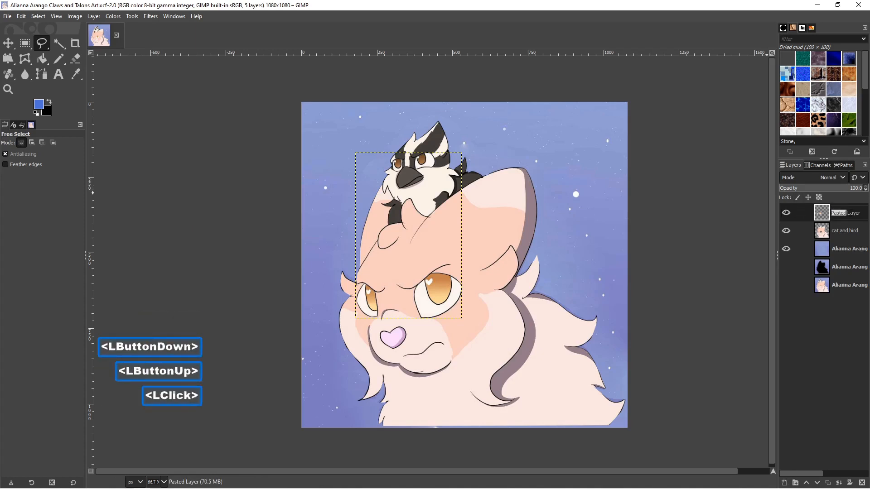
double_click(854, 212)
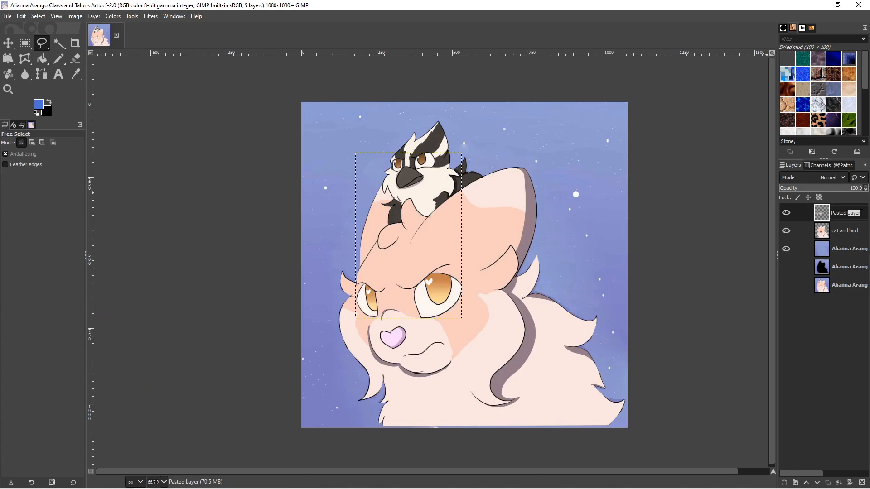
key("BackSpace")
key("BackSpace")
key("BackSpace")
key("BackSpace")
key("BackSpace")
key("BackSpace")
key("BackSpace")
key("BackSpace")
key("BackSpace")
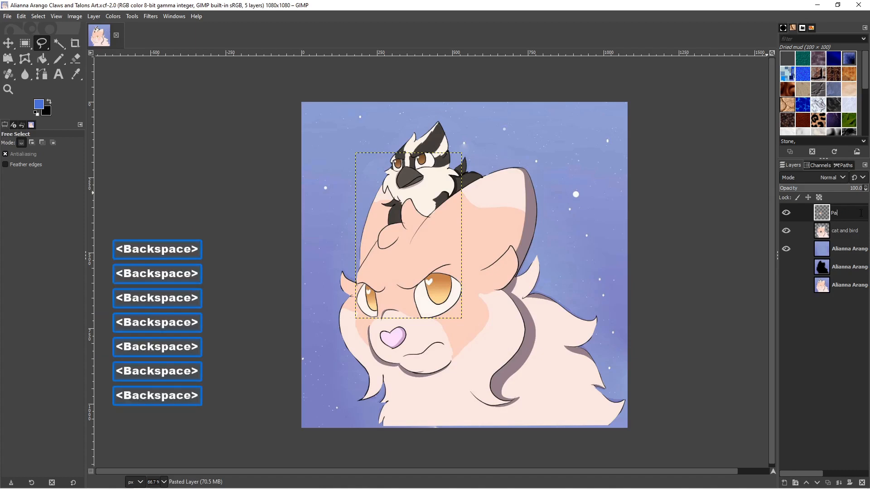
type("eyes")
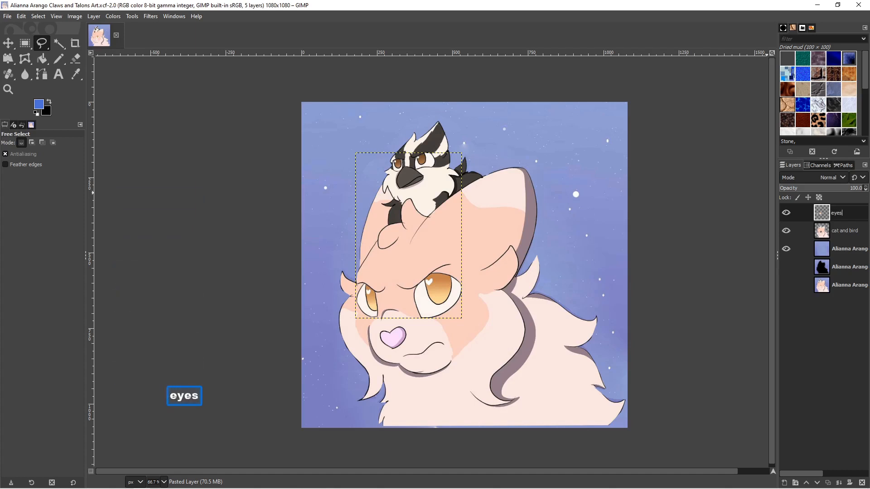
key("Return")
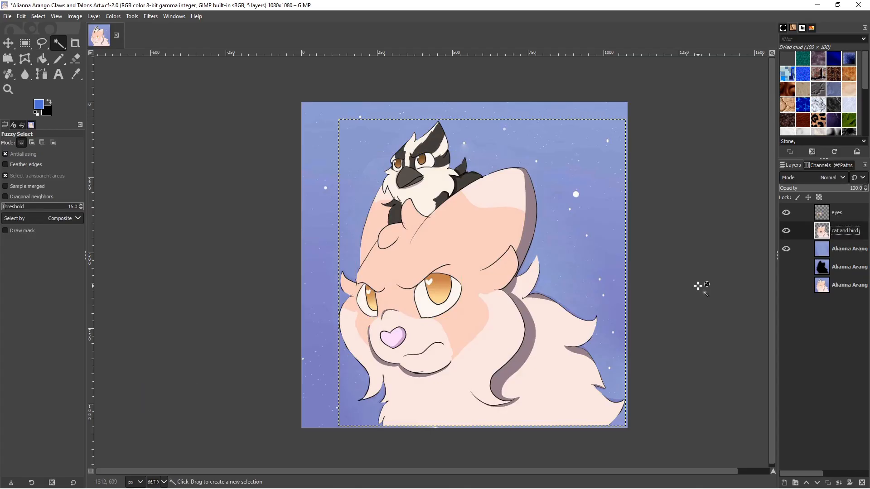
Delete the two hidden layers beneath the sky background: the black silhouette copy and the original artwork
left_click(798, 266)
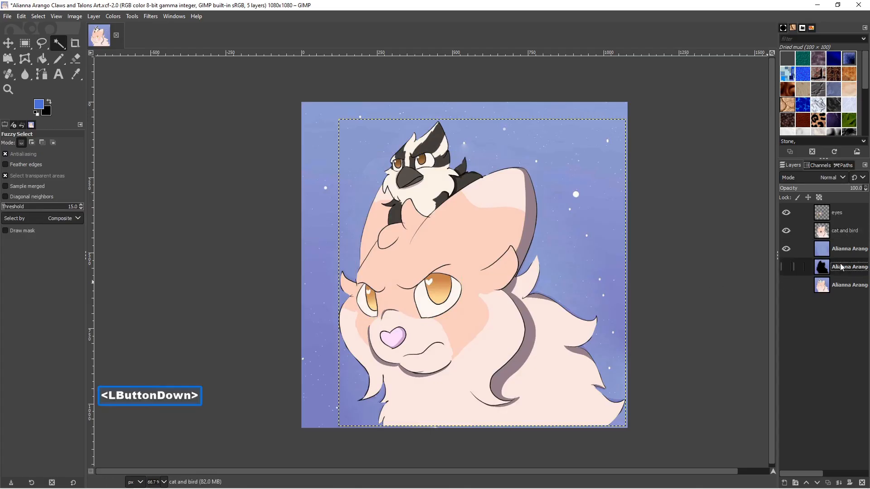
left_click(787, 268)
right_click(787, 268)
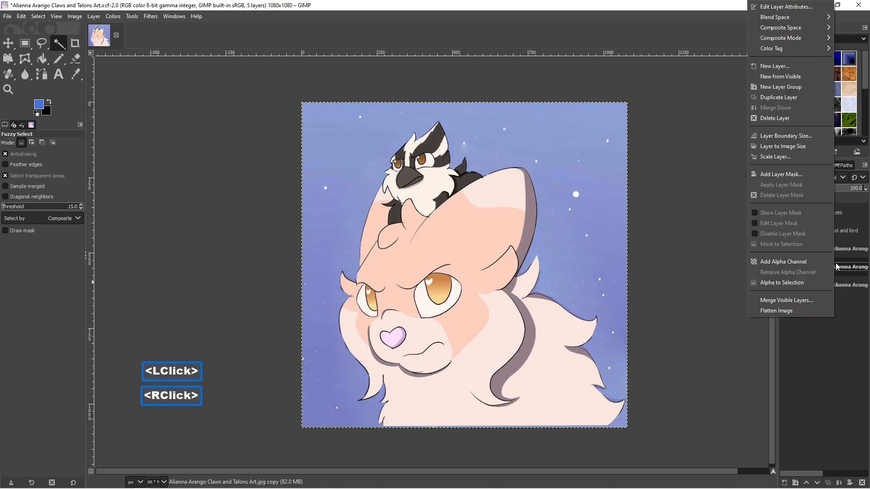
left_click(783, 118)
left_click(784, 267)
left_click(837, 266)
right_click(836, 267)
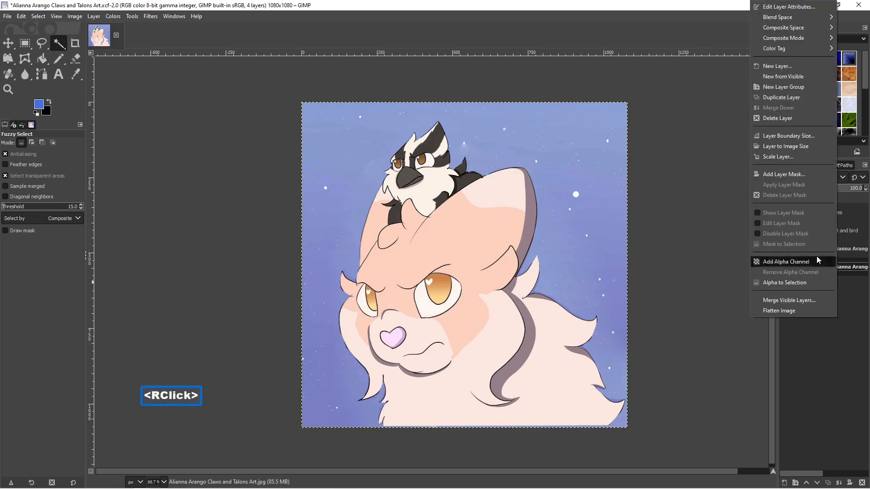
left_click(773, 119)
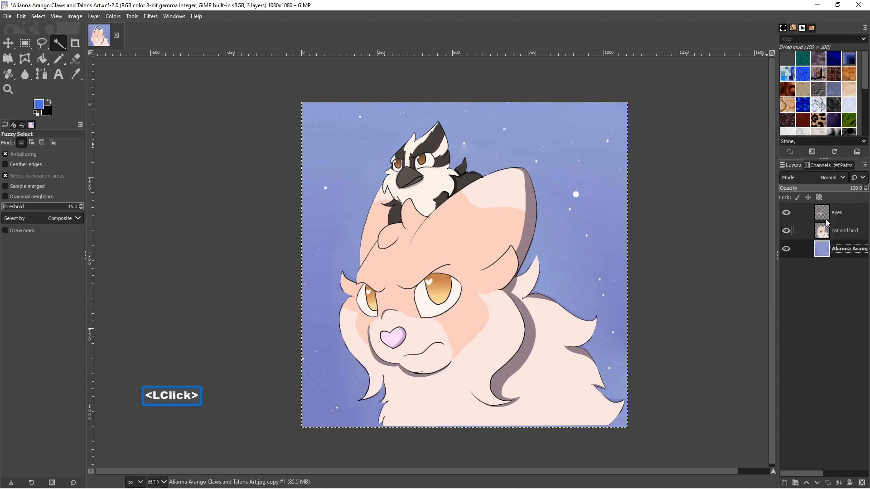
Select the eyes layer and hide the cat and bird layer and the sky background layer
left_click(843, 210)
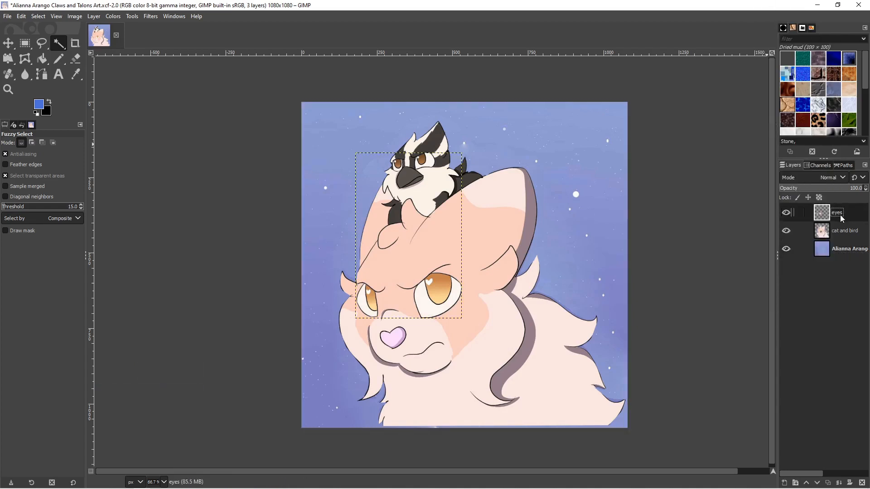
left_click(786, 231)
left_click(787, 249)
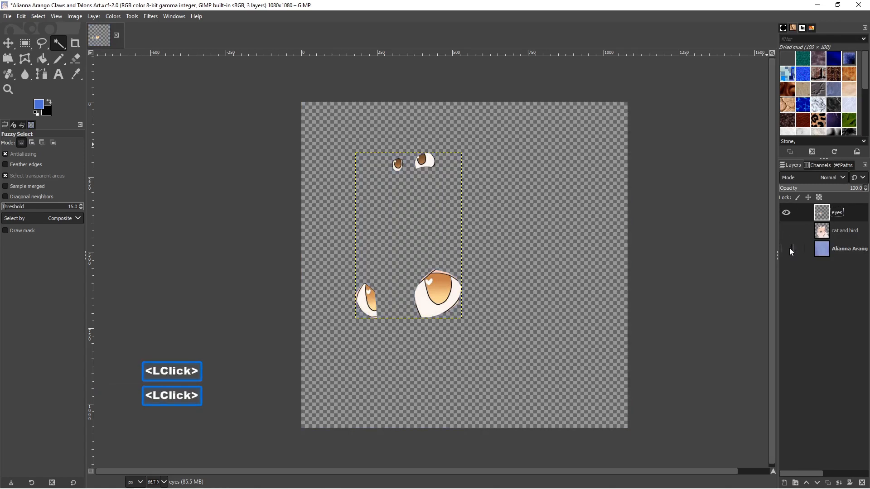
Start exporting the eyes and create a destination folder named "art assets" inside aug13
left_click(8, 17)
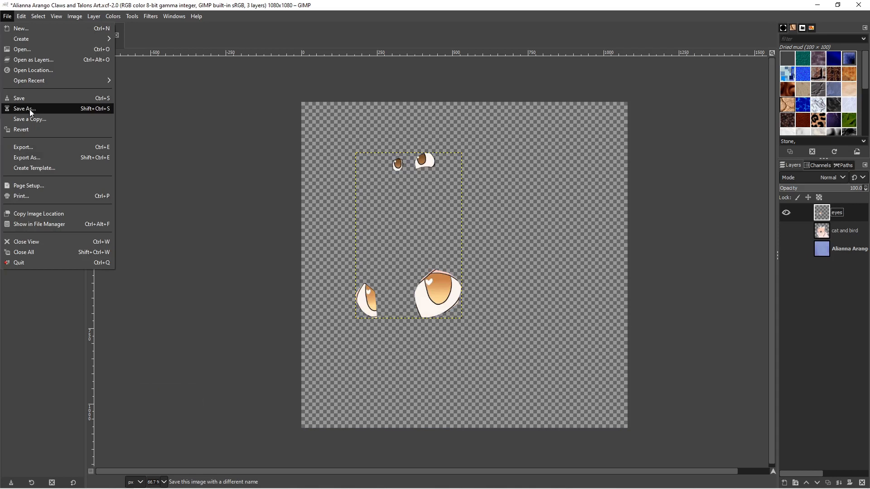
left_click(57, 157)
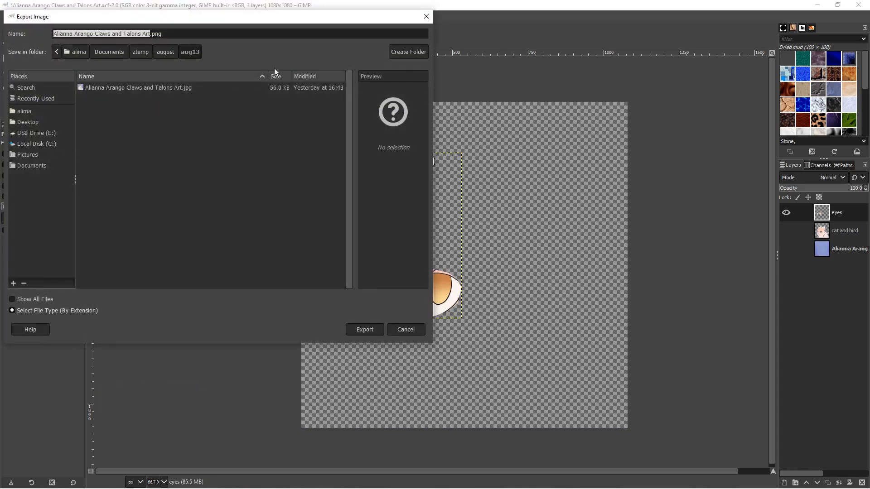
left_click(398, 54)
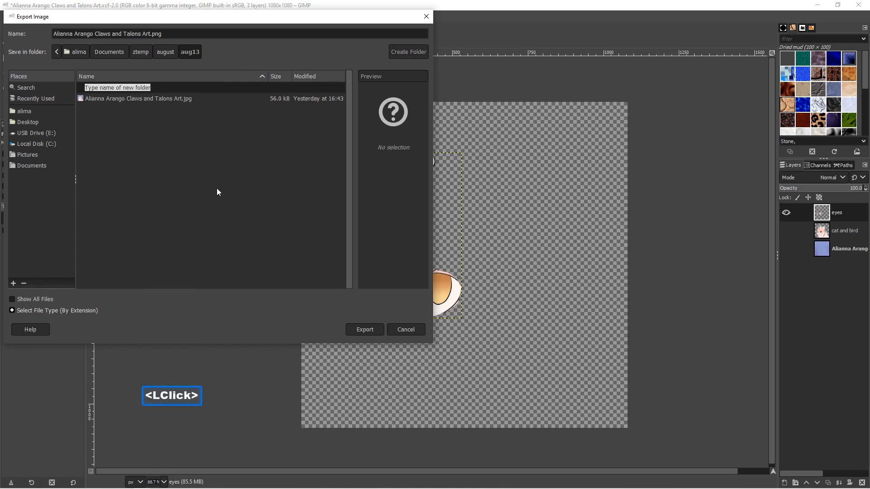
type("art assets")
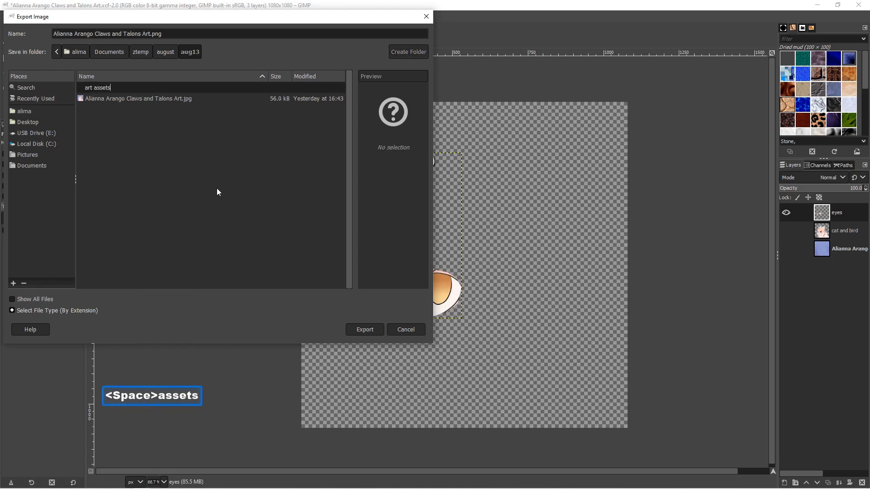
key("Return")
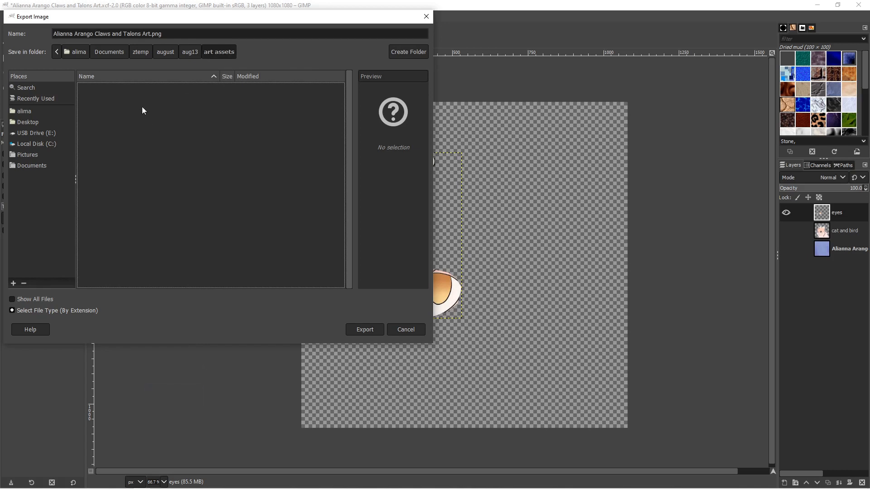
Name the export file eyes.png and export it as a PNG into the art assets folder
left_click(149, 36)
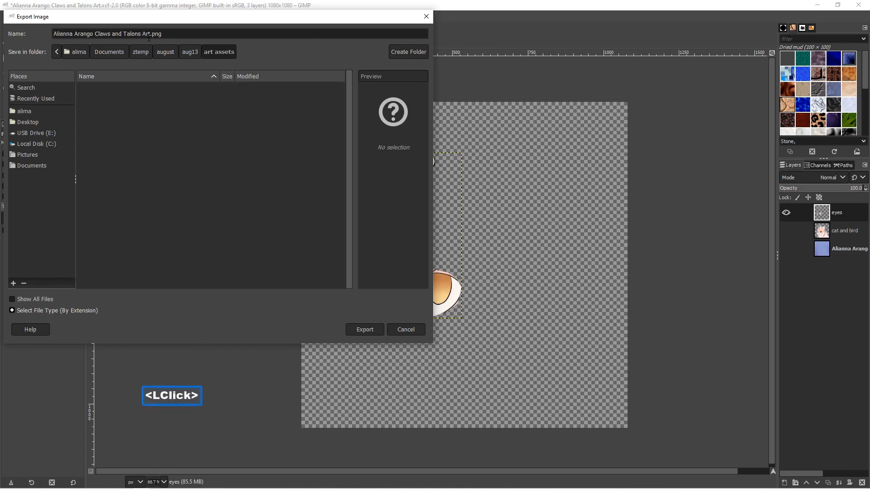
left_click(149, 35)
left_click_drag(149, 35, 51, 34)
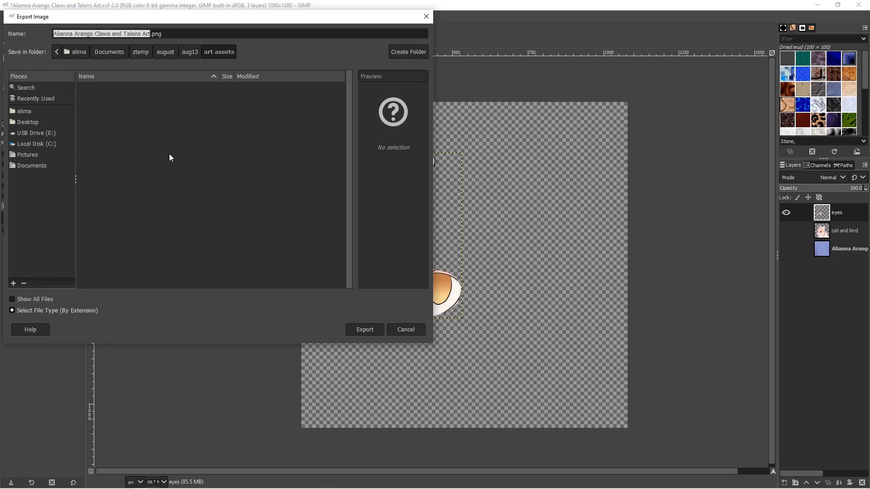
type("eyers")
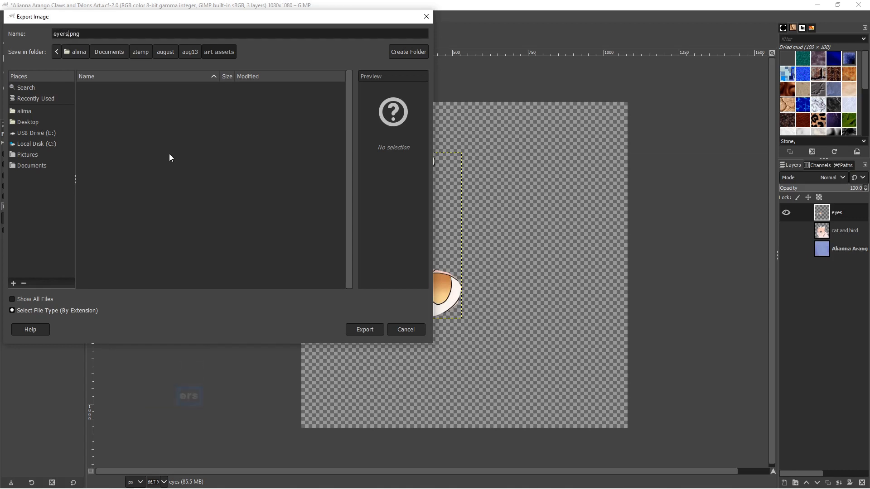
key("BackSpace")
key("BackSpace")
type("s")
left_click(367, 331)
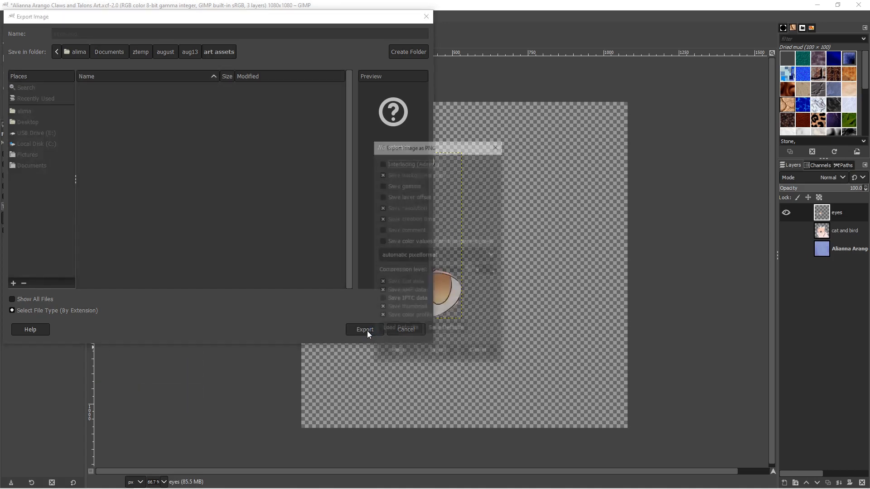
left_click(442, 354)
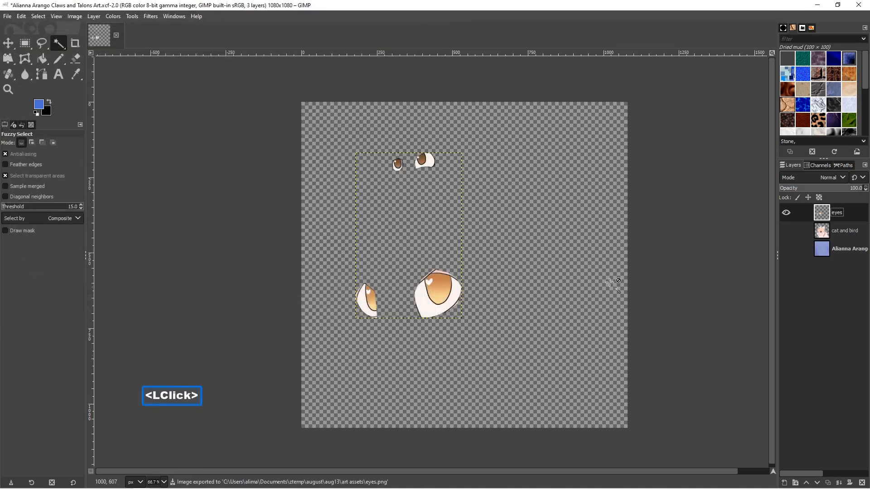
Hide the eyes layer, then show and select the cat and bird layer
left_click(784, 213)
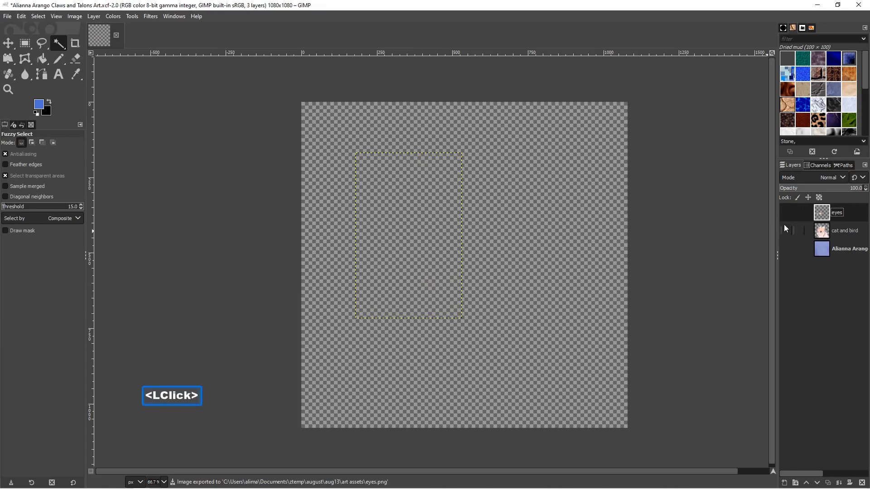
left_click(786, 231)
left_click(842, 230)
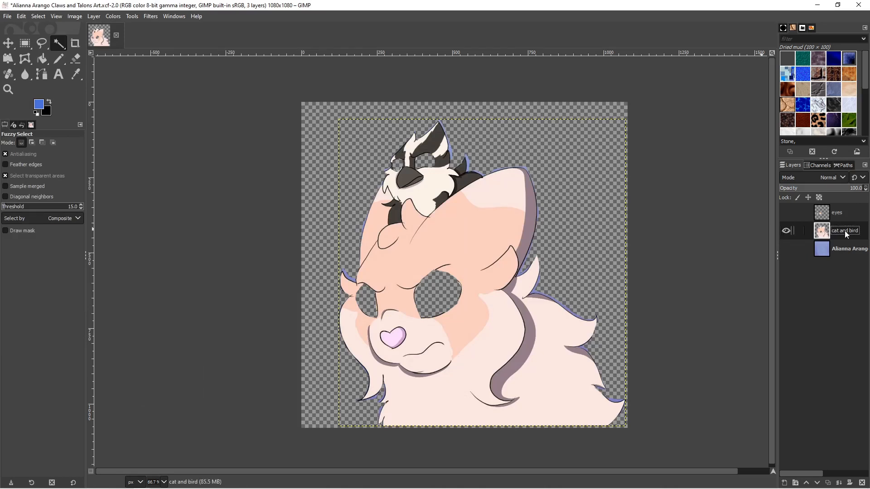
Export the cat and bird layer as cat and bird.png in the art assets folder
left_click(13, 18)
left_click(47, 158)
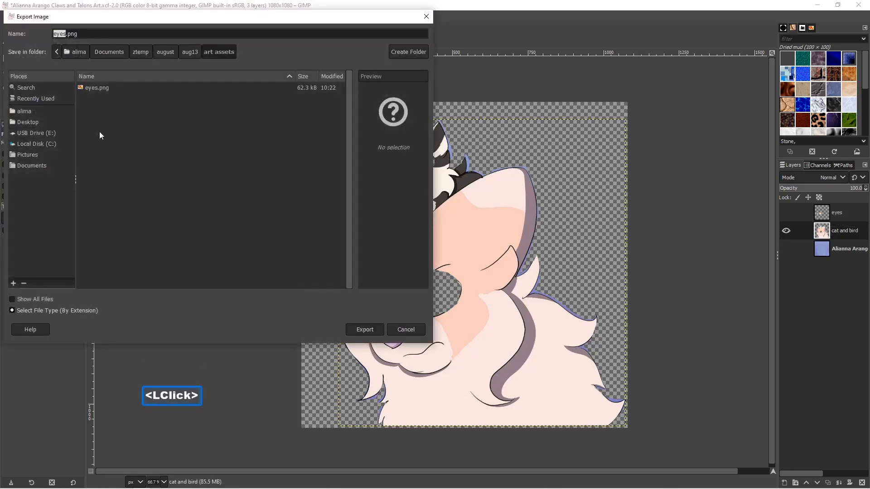
left_click(67, 34)
left_click_drag(66, 33, 39, 26)
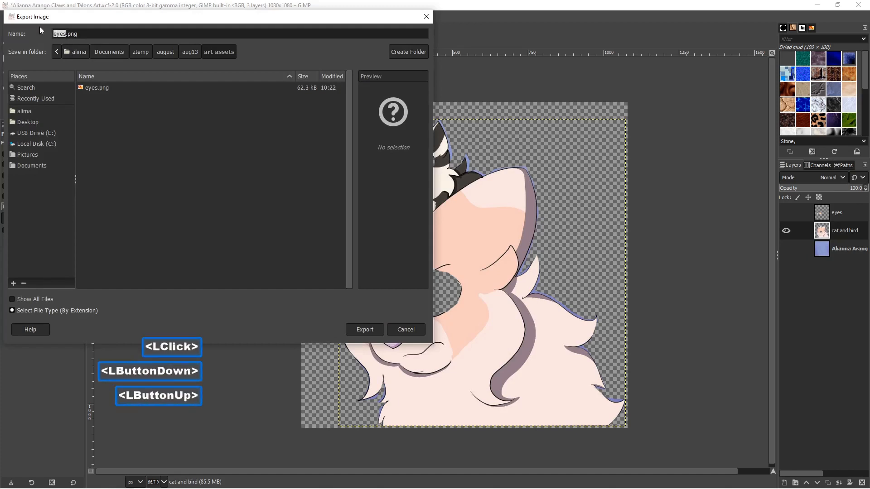
type("cat a")
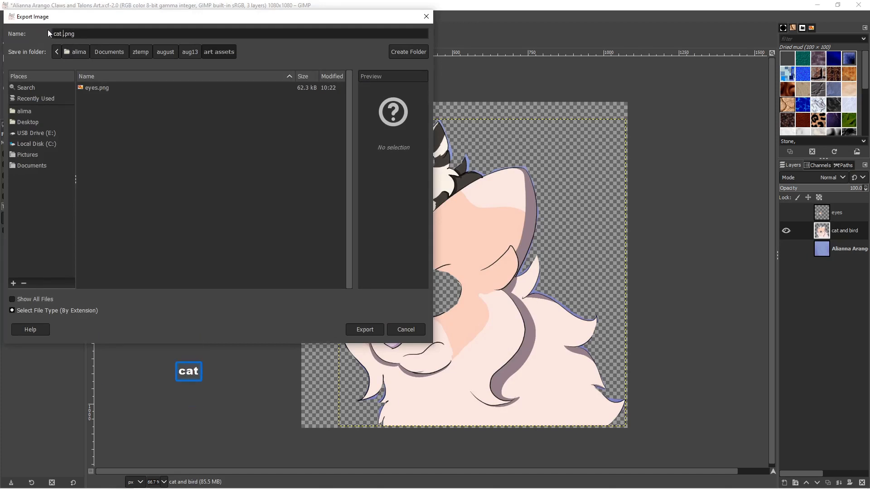
type("nd bir")
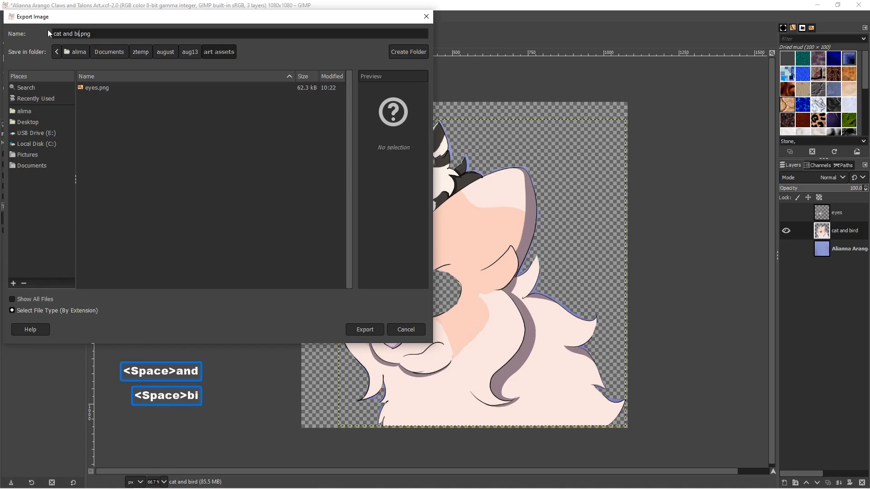
type("d")
left_click(372, 329)
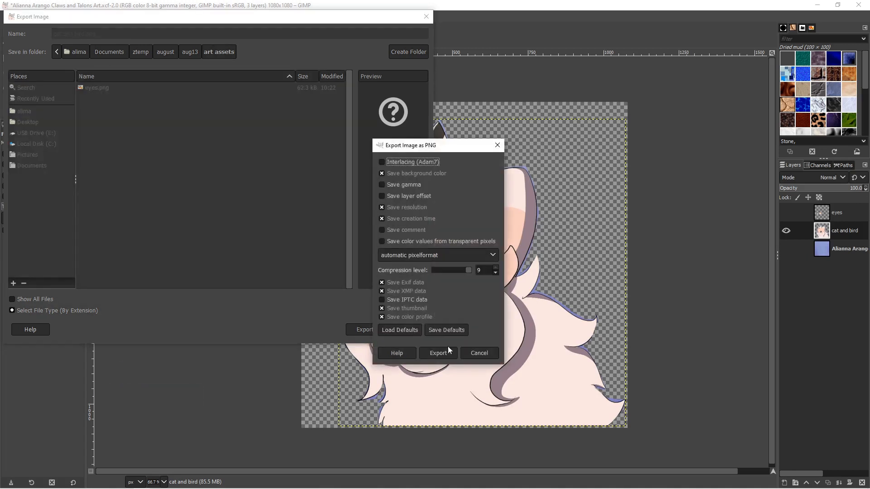
left_click(450, 352)
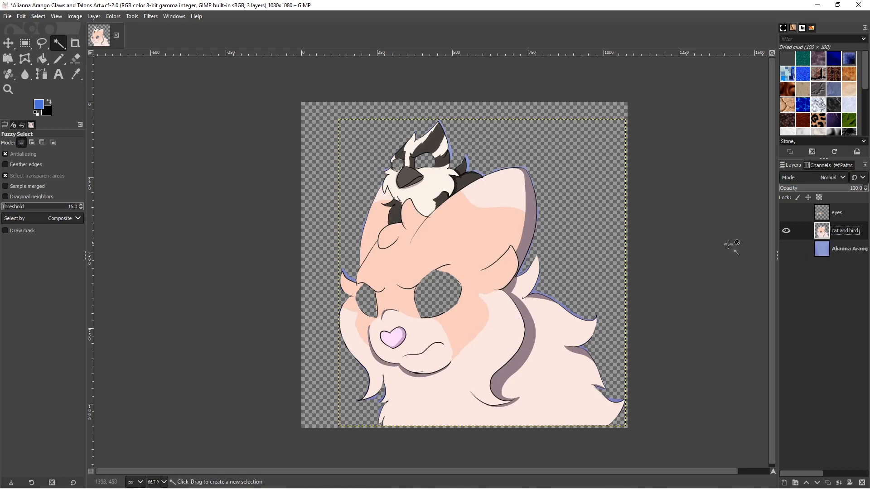
Show and select the sky background layer and hide the cat and bird layer
left_click(786, 250)
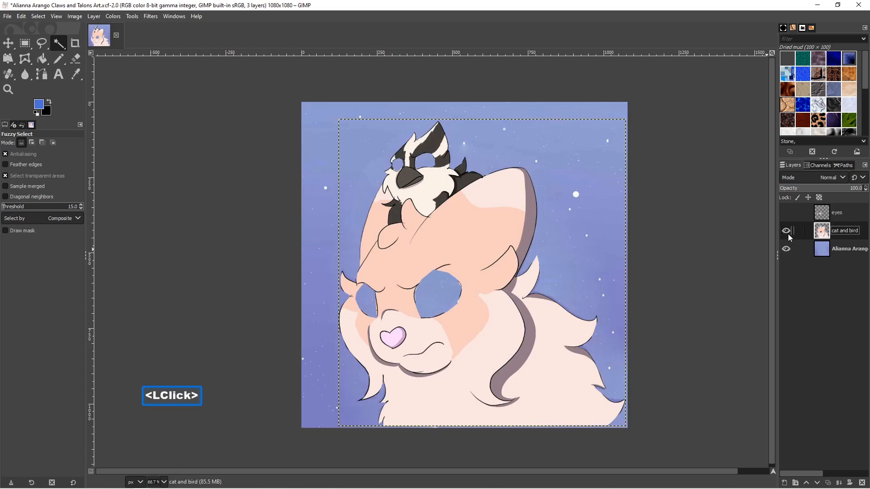
left_click(787, 230)
left_click(847, 249)
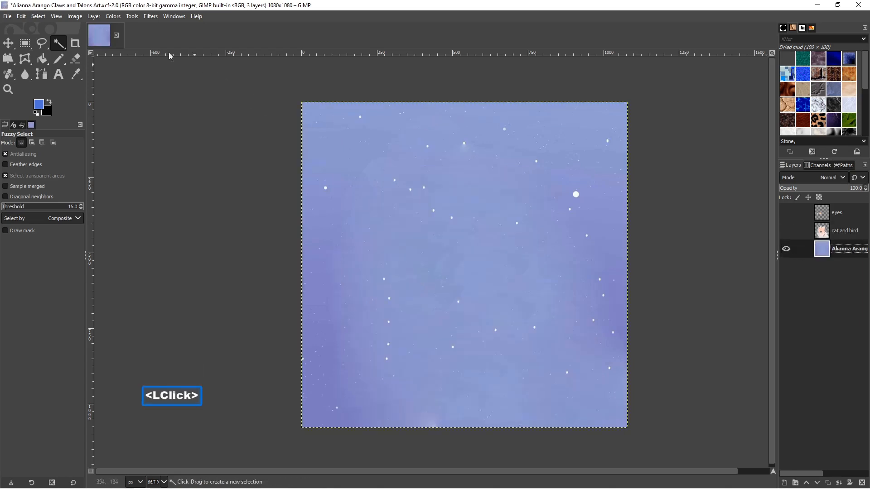
Export the sky background as background.png in the art assets folder
left_click(8, 16)
left_click(52, 161)
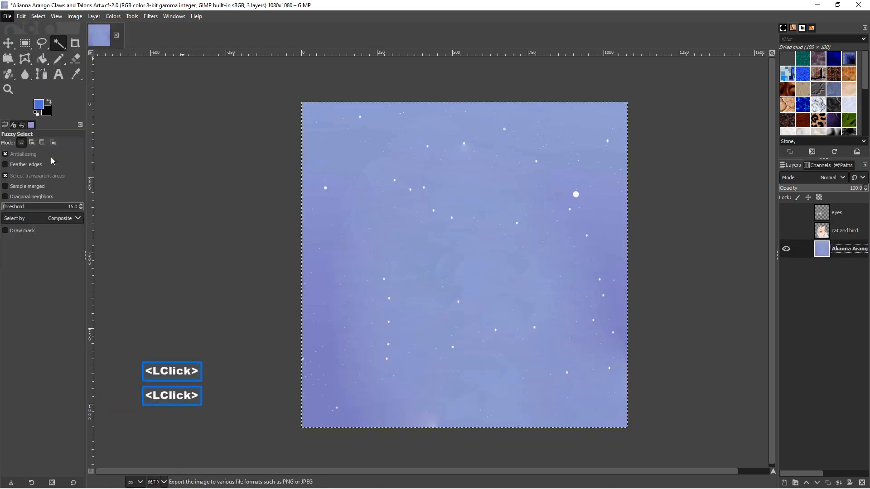
type("bac")
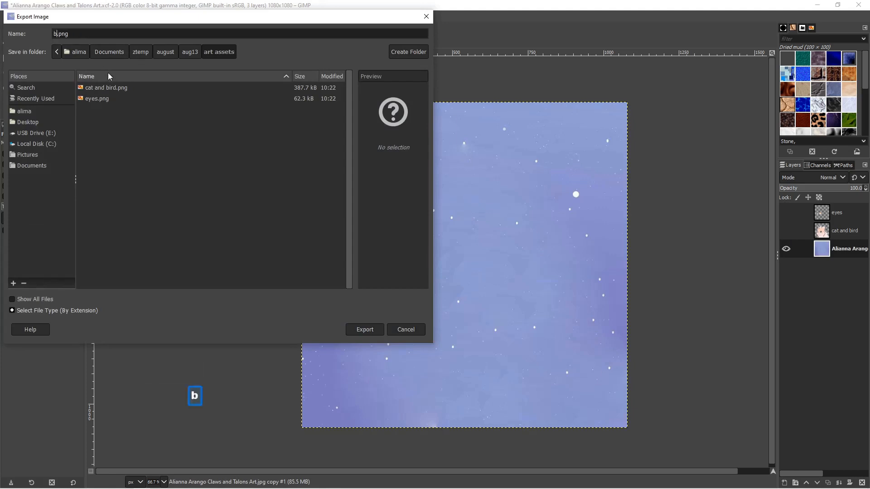
type("kground")
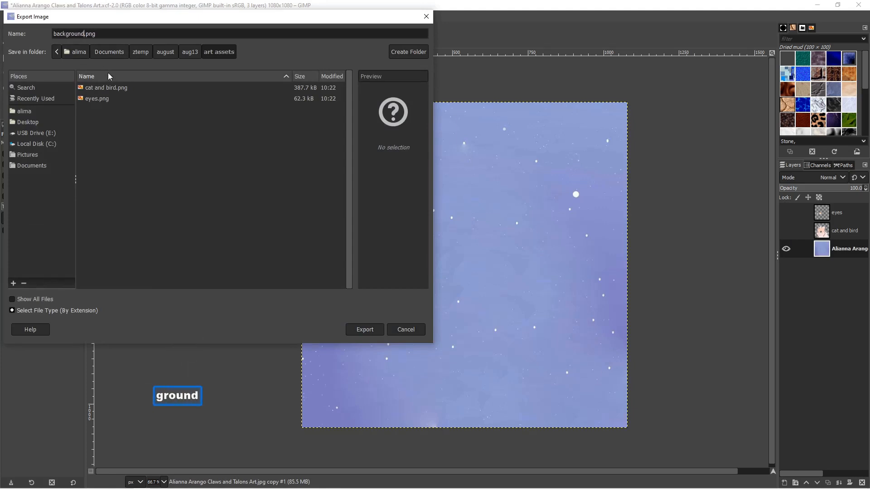
left_click(369, 331)
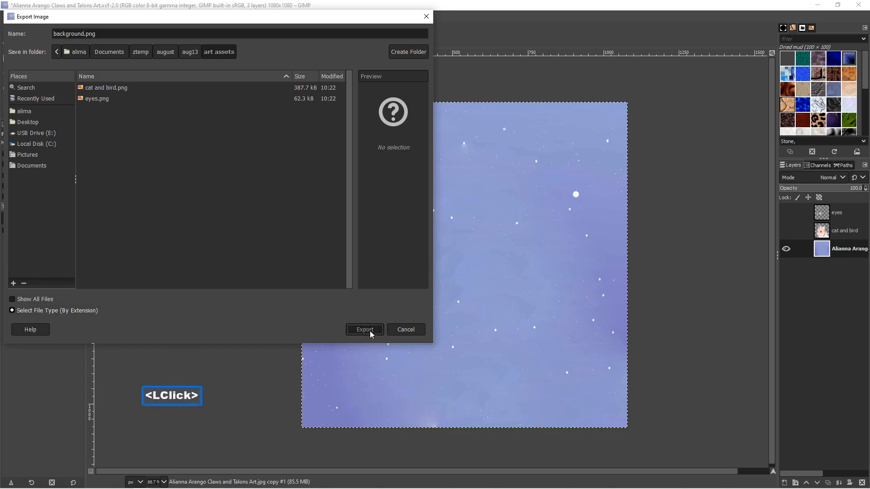
left_click(447, 355)
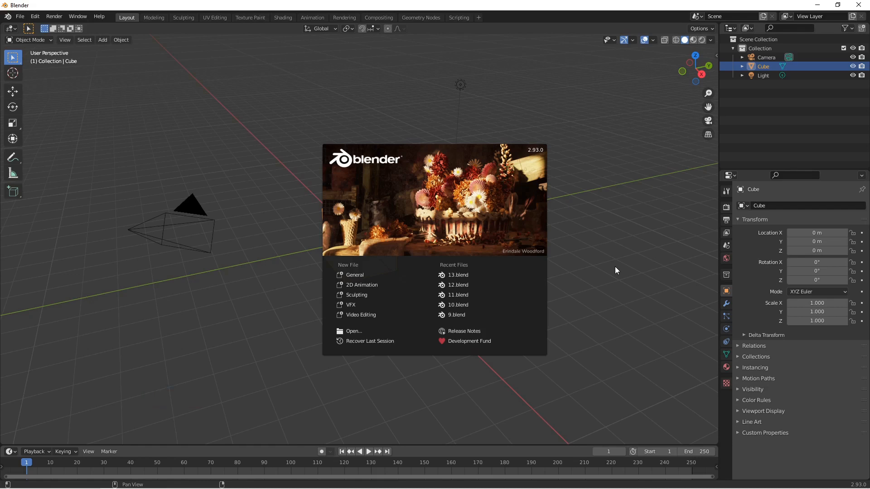
Switch to Blender, dismiss the splash screen and delete the default cube
left_click(616, 266)
left_click(362, 213)
key("x")
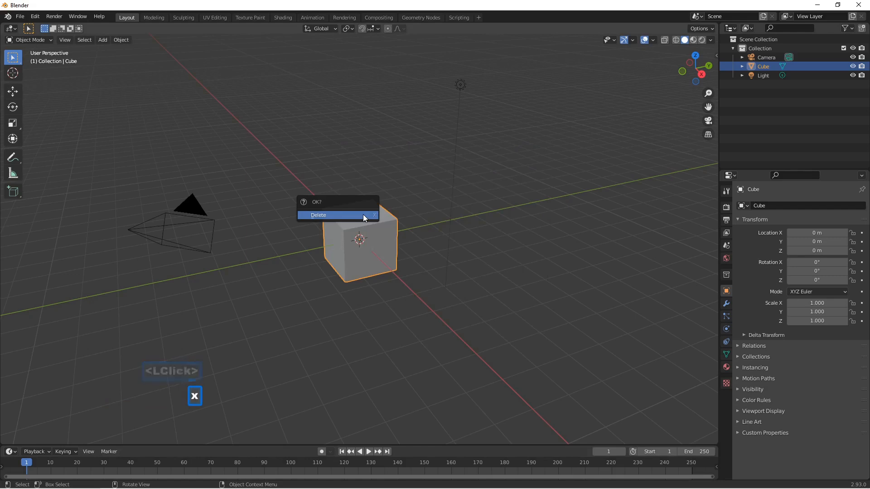
left_click(363, 213)
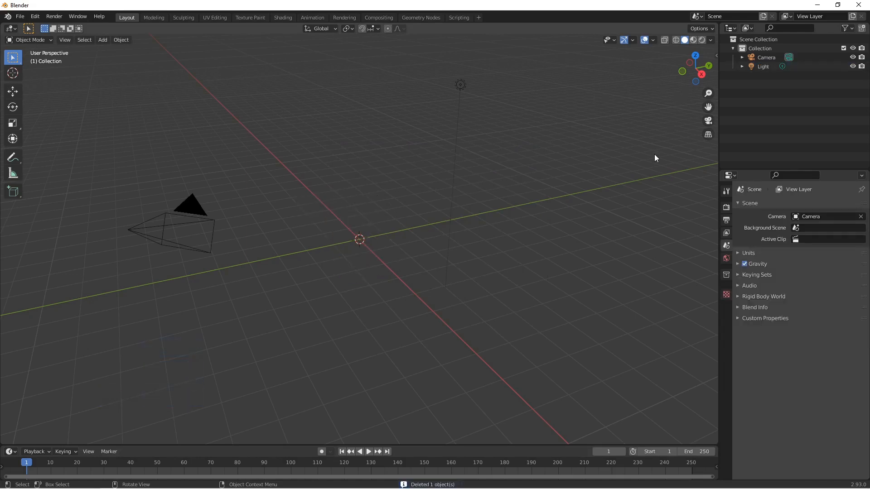
Show the viewport's view settings in the sidebar and check the 3D Navigation add-on in the preferences
key("n")
left_click(712, 75)
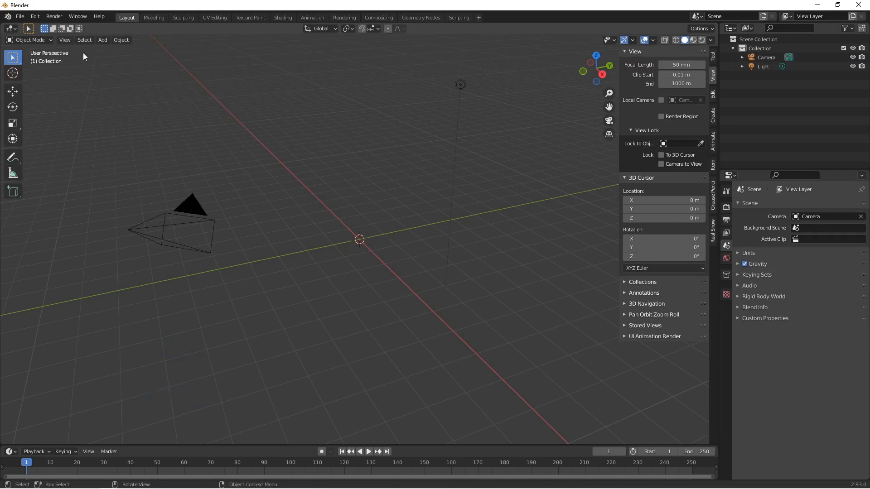
left_click(37, 21)
left_click(35, 16)
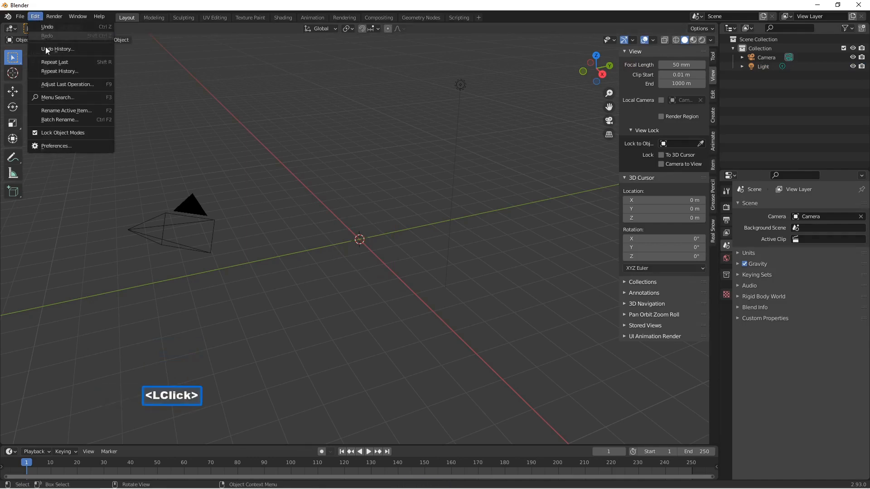
left_click(56, 146)
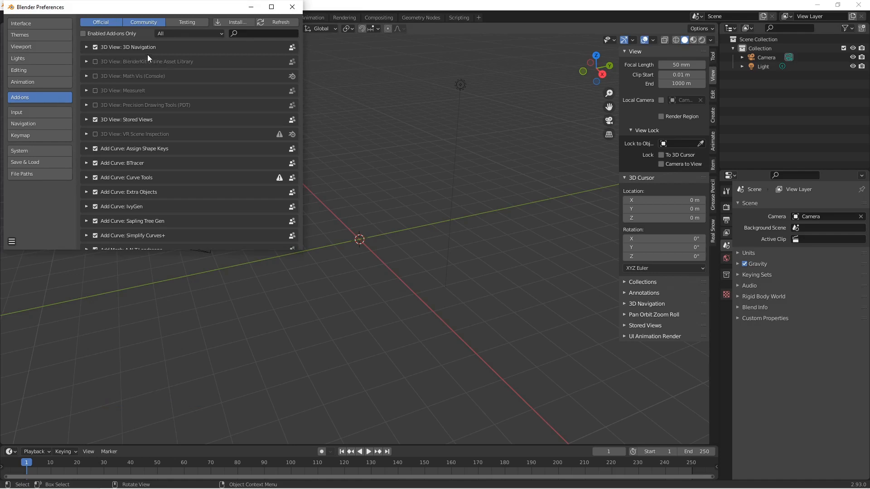
left_click(292, 7)
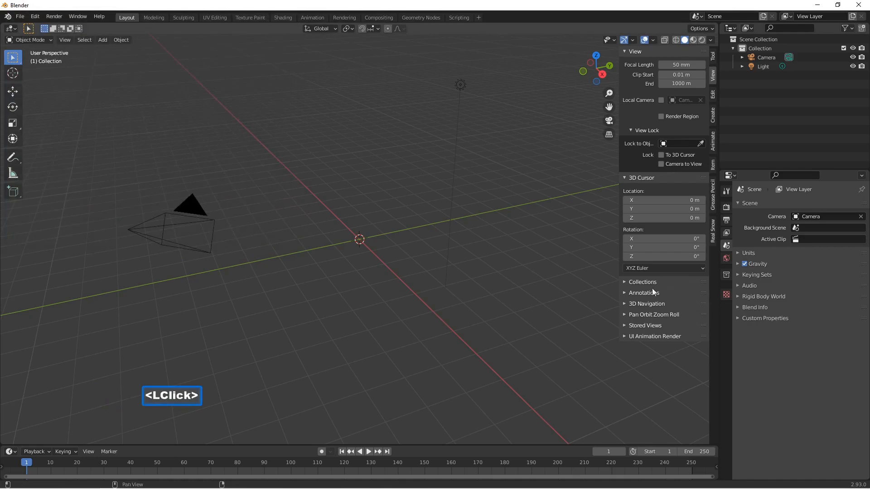
Expand the 3D Navigation tools and align the viewport to the front view
left_click(625, 303)
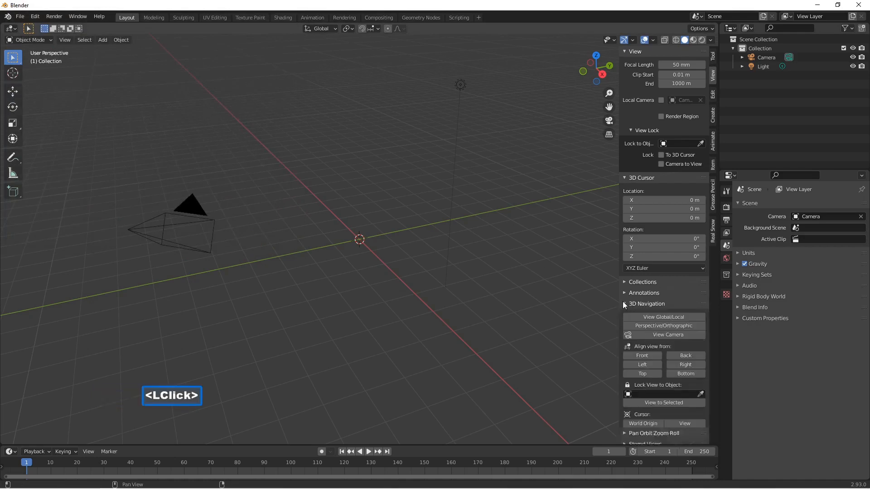
left_click(643, 356)
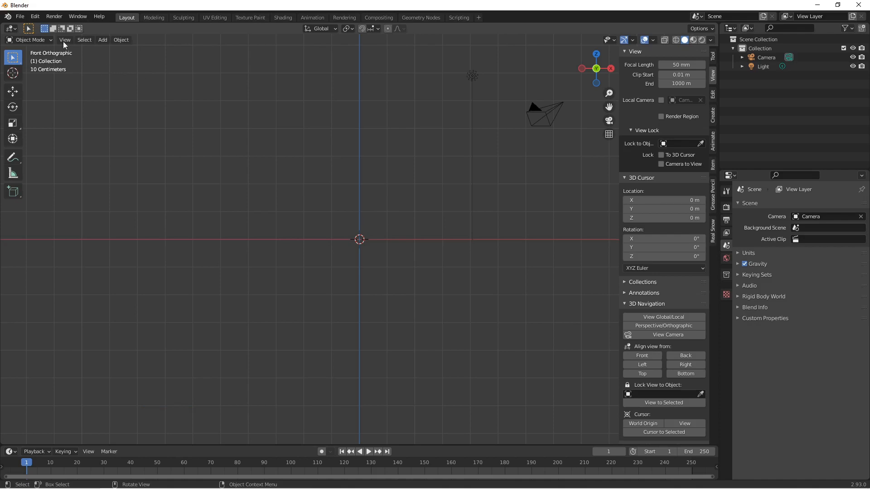
left_click(20, 17)
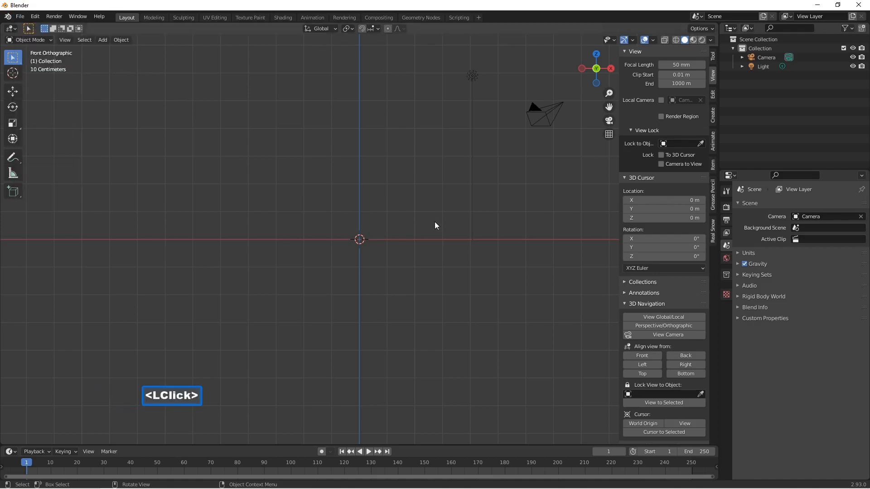
Review the list of official and community add-ons in the preferences
left_click(35, 17)
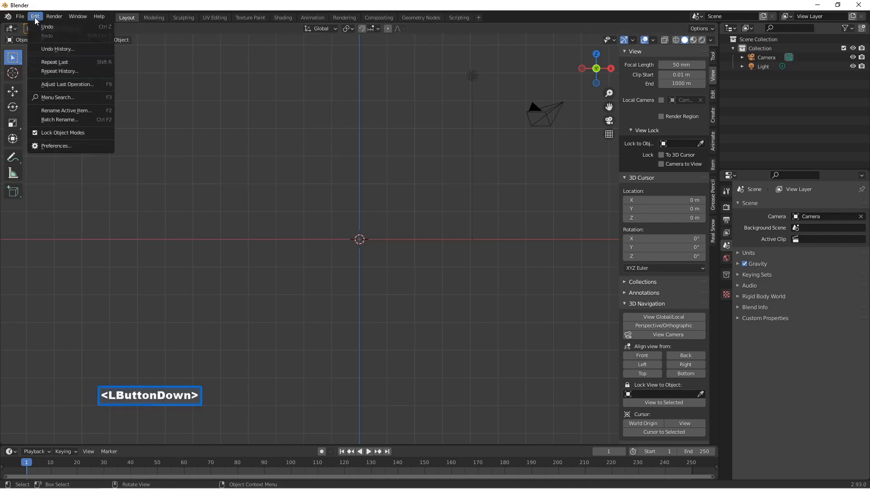
left_click(66, 147)
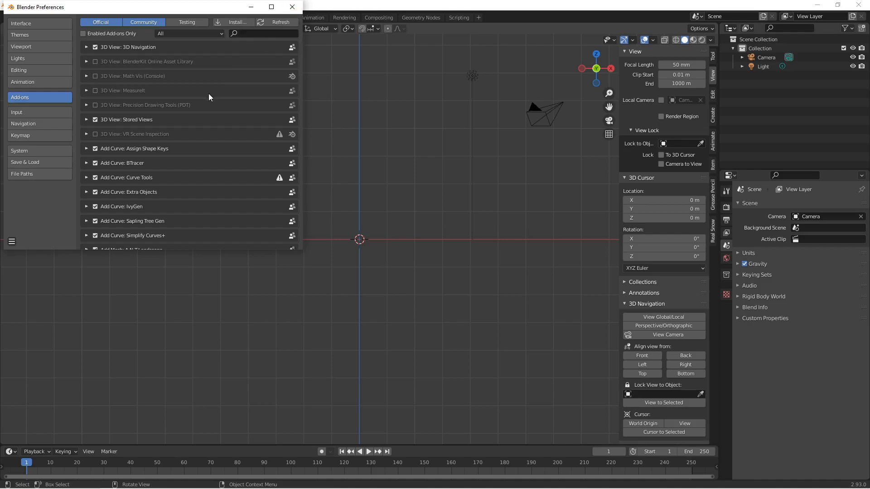
left_click(292, 7)
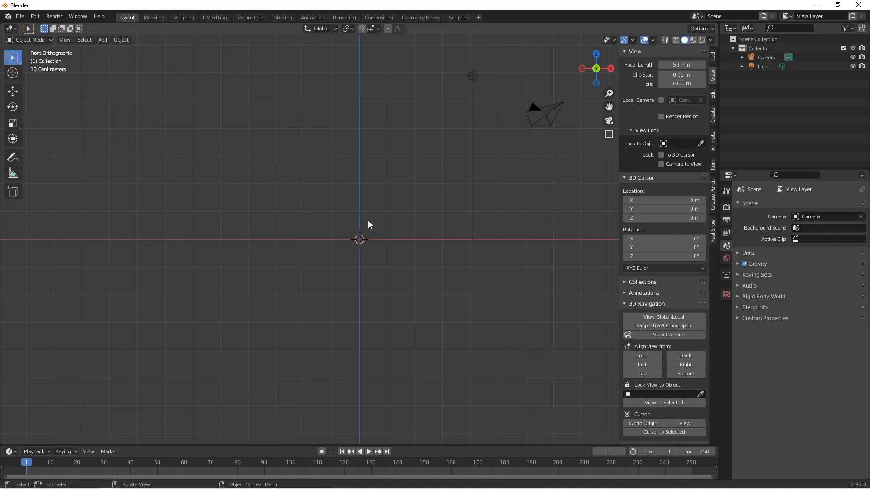
key("Pause")
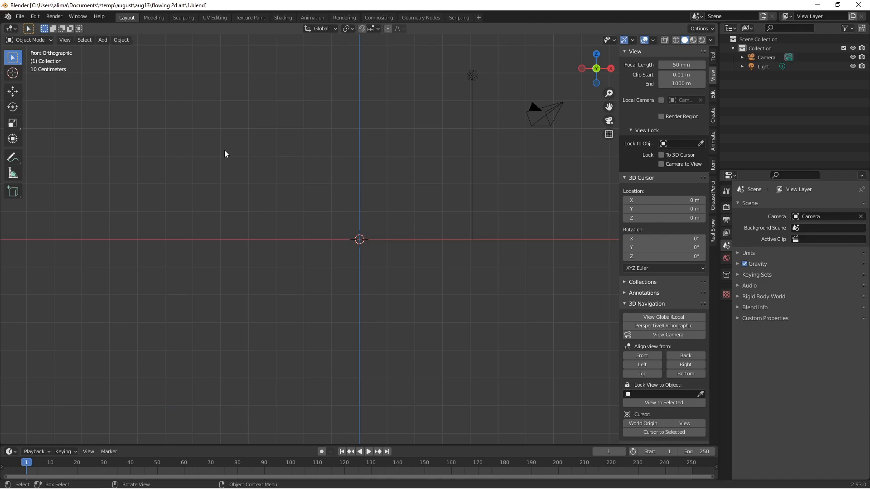
Start an Images as Planes import and select background.png, cat and bird.png and eyes.png in the art assets folder
key("shift")
key("shift+a")
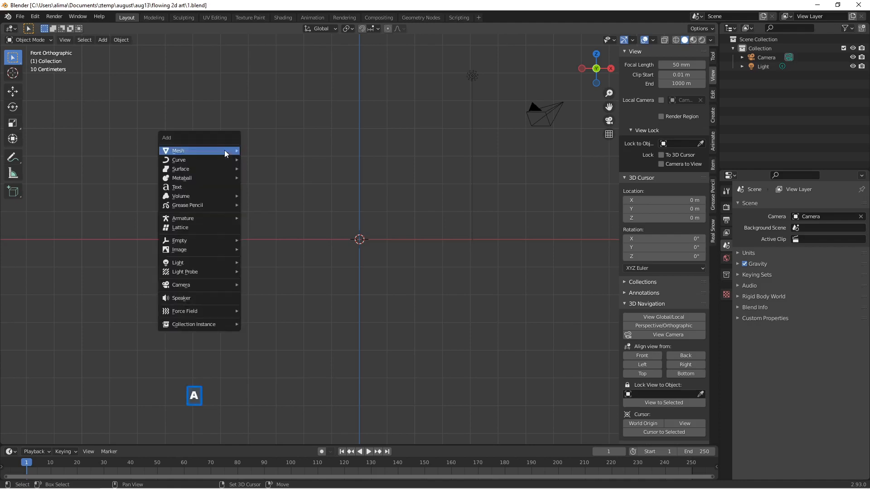
mouse_move(224, 151)
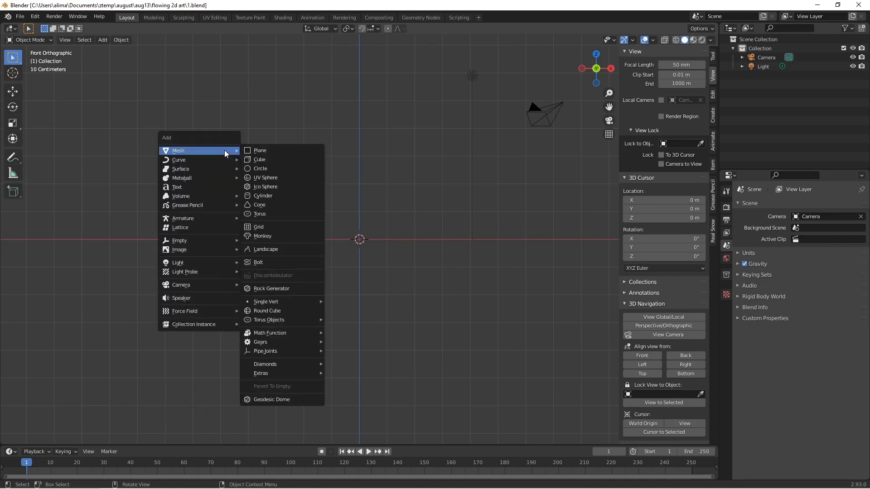
mouse_move(186, 250)
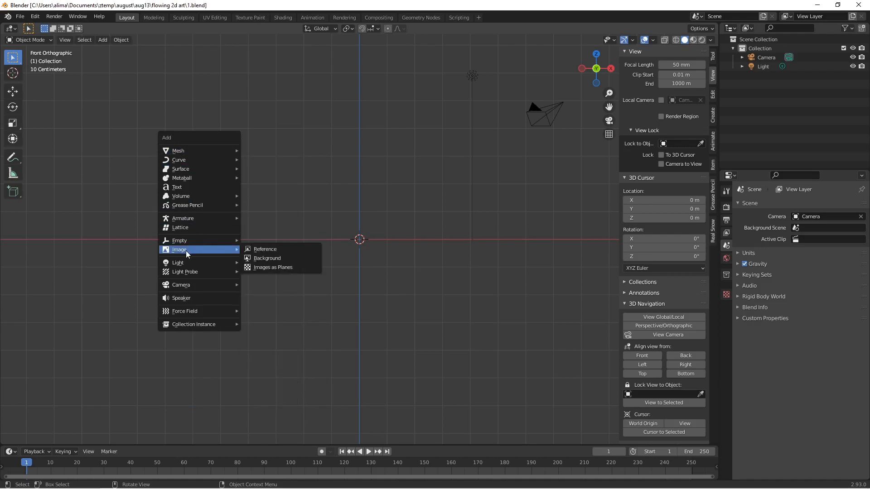
left_click(305, 268)
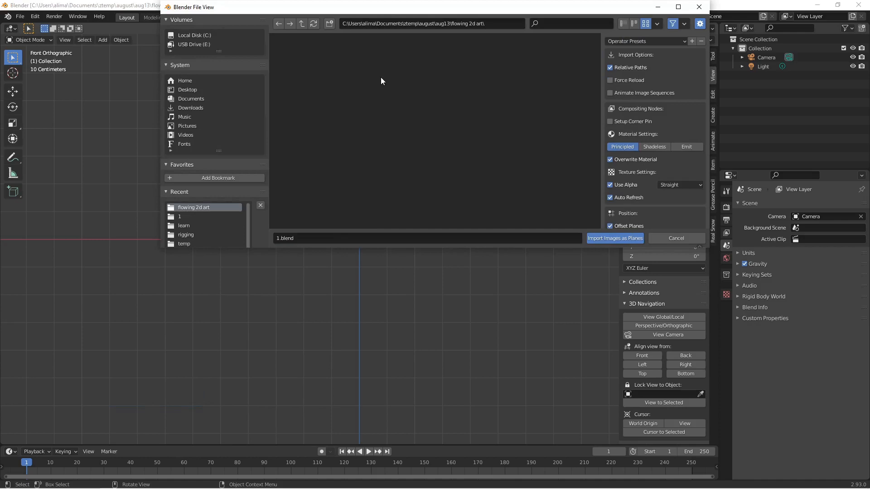
left_click(303, 21)
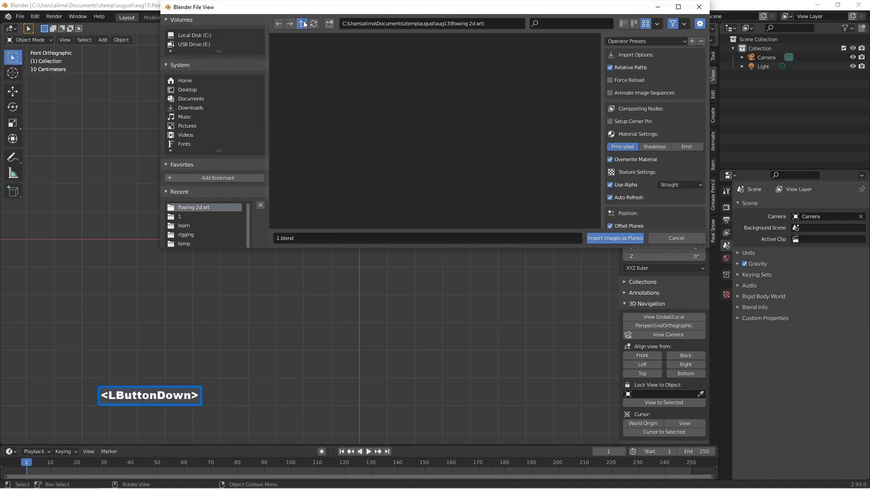
double_click(317, 71)
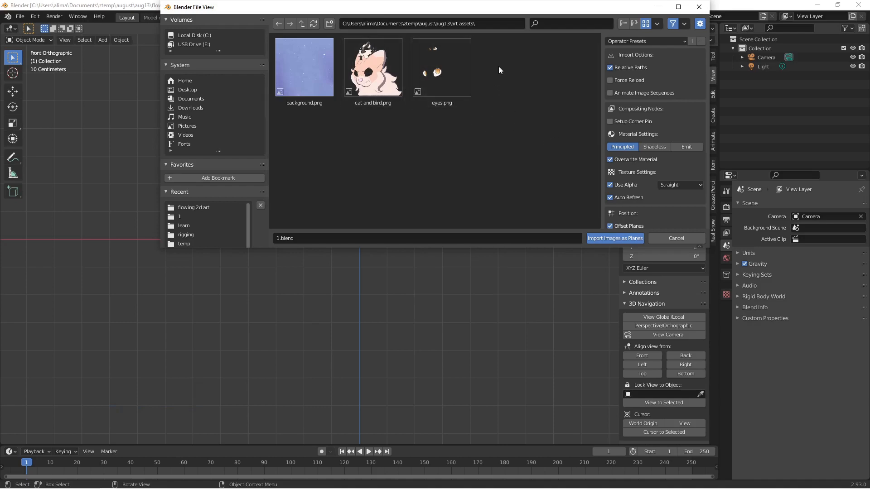
left_click_drag(486, 67, 379, 135)
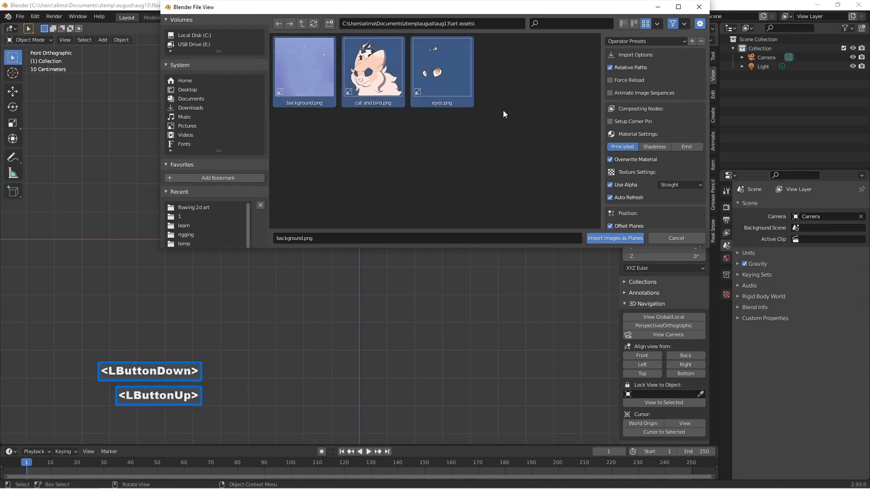
left_click(532, 100)
key("ctrl+a")
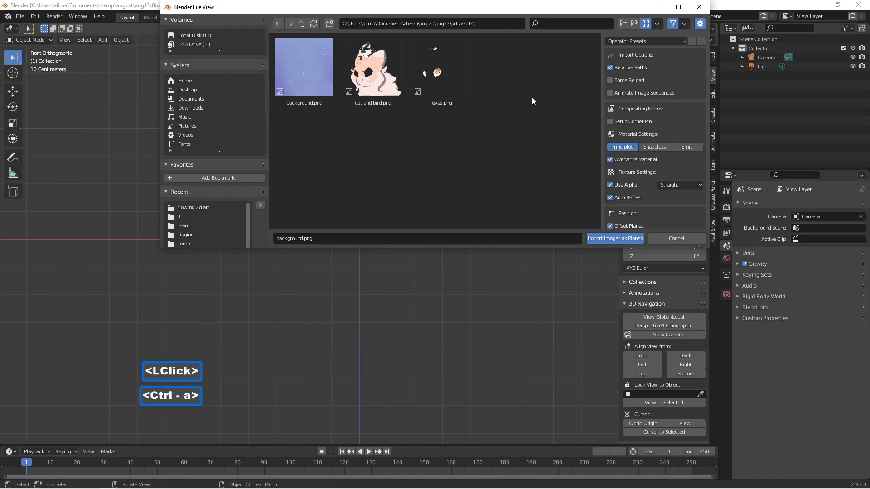
left_click_drag(525, 69, 313, 141)
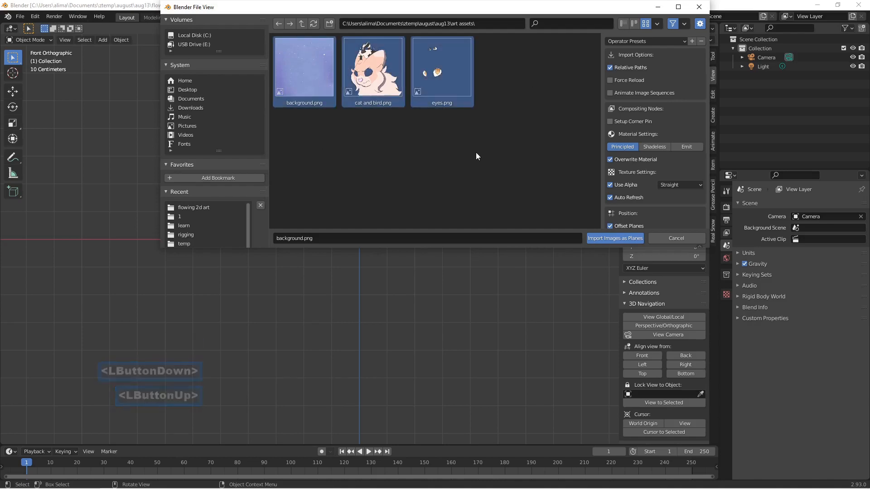
Set the import material to Shadeless, disable Offset Planes and import the selected images as planes
left_click(648, 148)
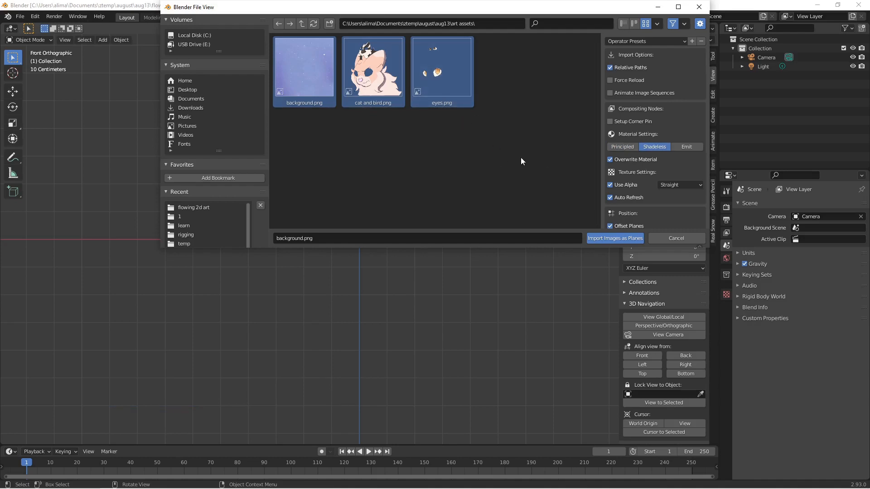
scroll(634, 158, "down", 6)
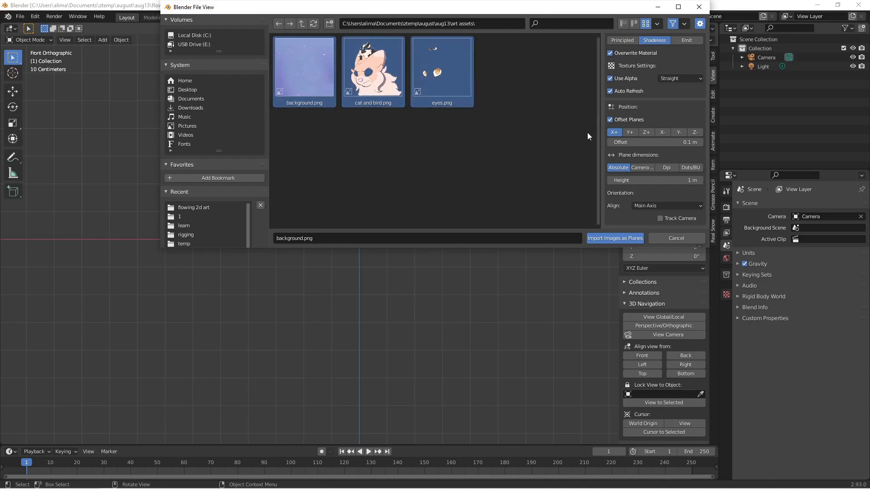
left_click(610, 119)
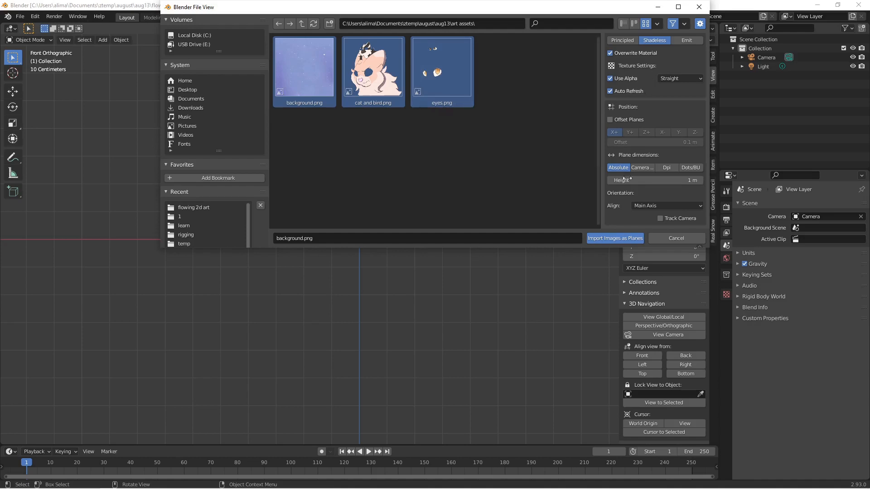
left_click(596, 238)
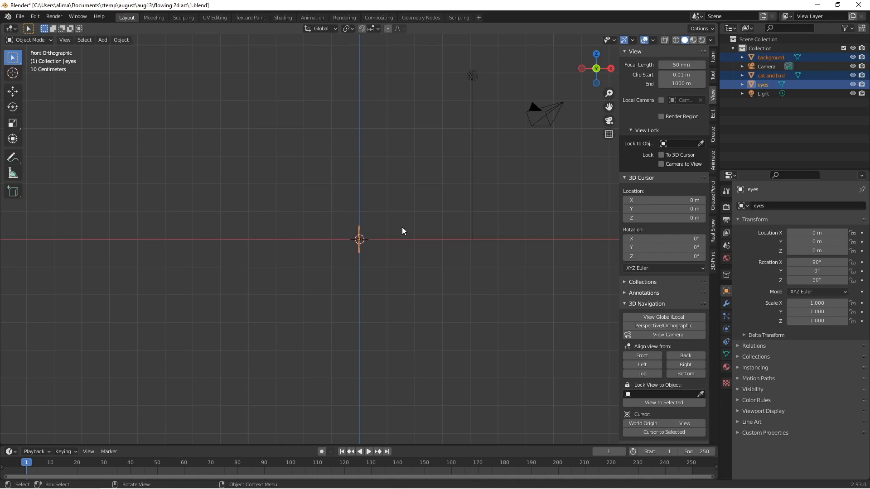
Rotate the three imported planes -90° about the global Z axis
key("r")
type("z")
type("-90")
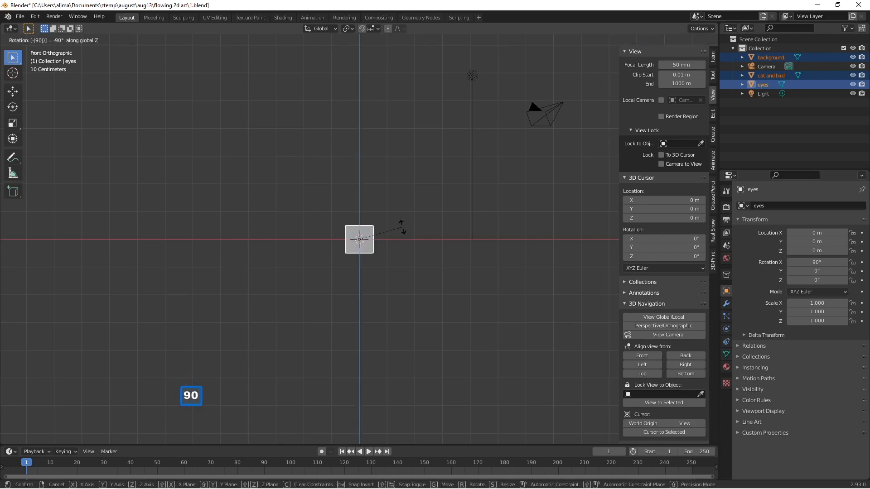
key("Return")
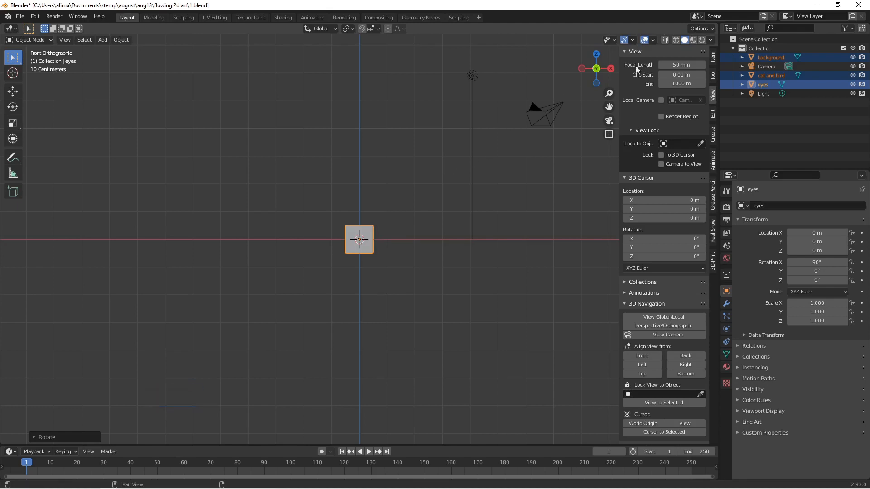
Show the artwork with Material Preview shading in the viewport and save the project as 2.blend
left_click(693, 40)
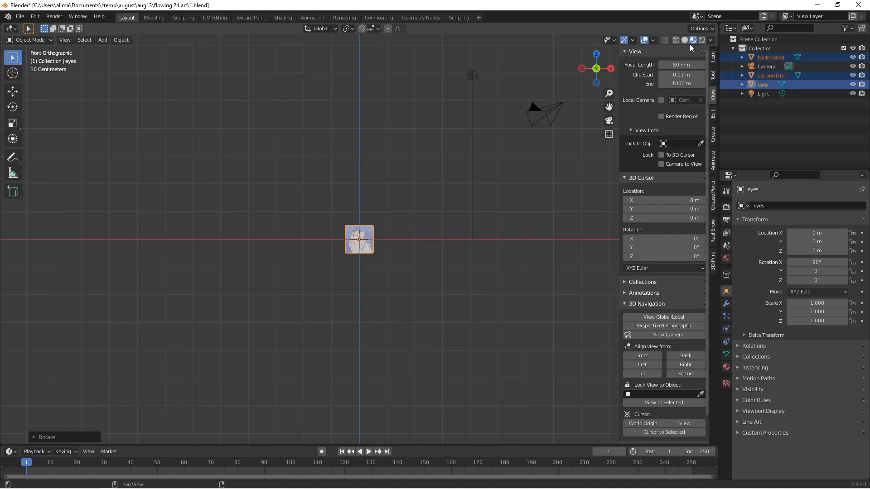
scroll(401, 244, "up", 10)
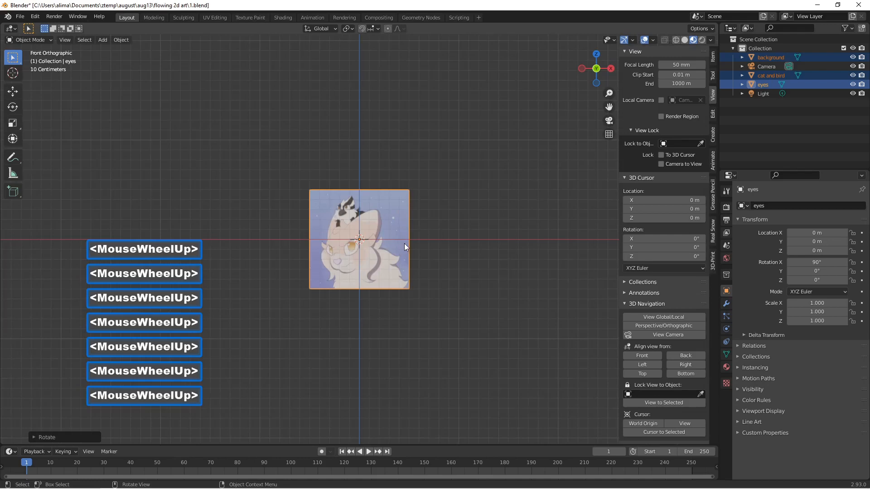
scroll(406, 243, "up", 2)
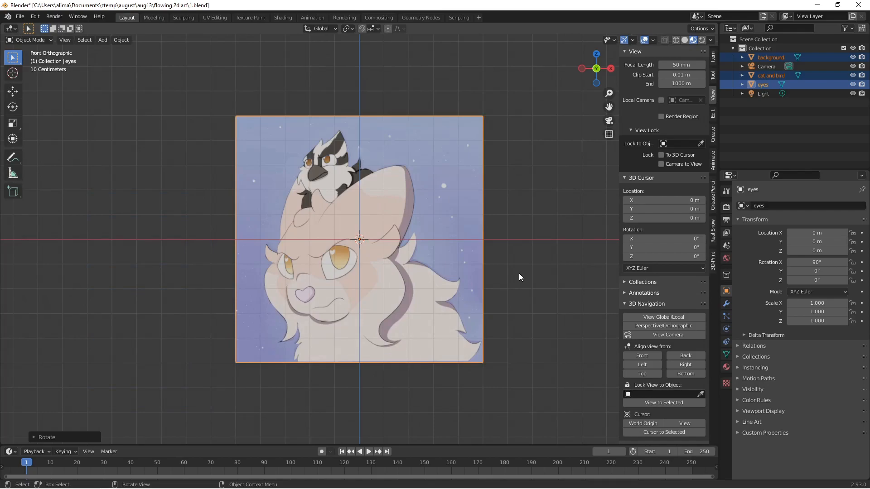
key("Pause")
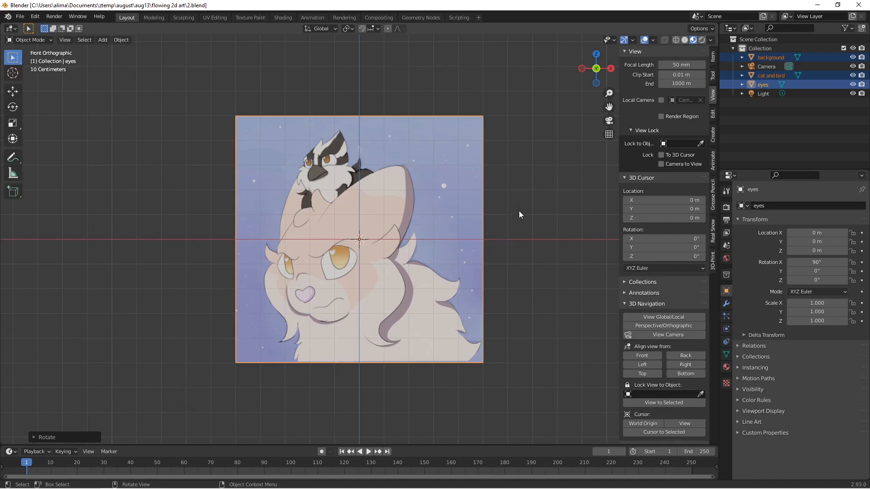
Move the background plane back along the Y axis to about 0.037 m, behind the other planes
middle_click_drag(505, 216, 458, 241)
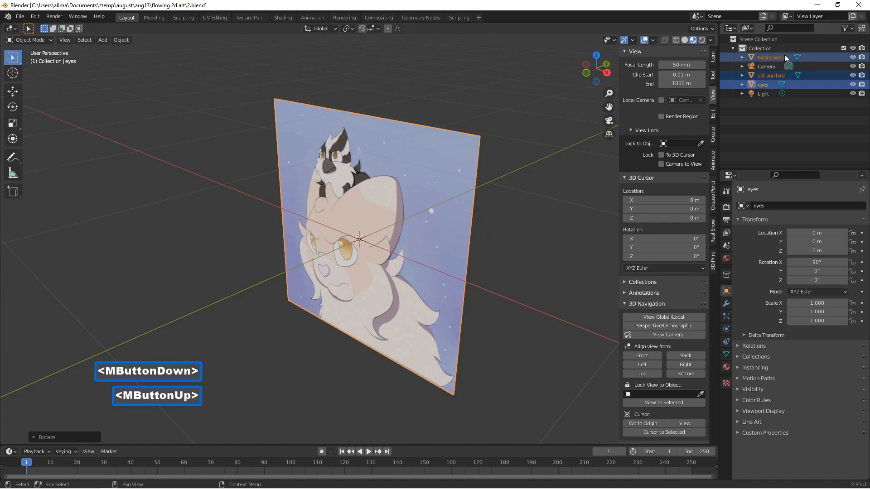
left_click(772, 60)
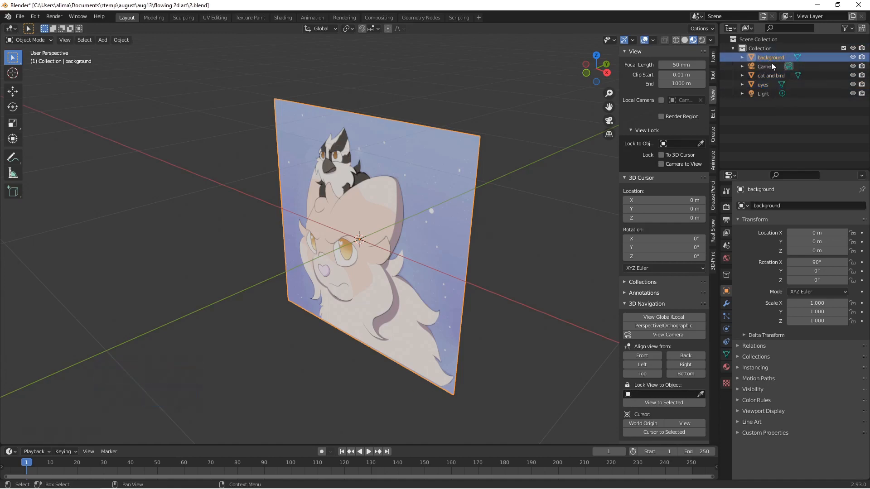
left_click(14, 97)
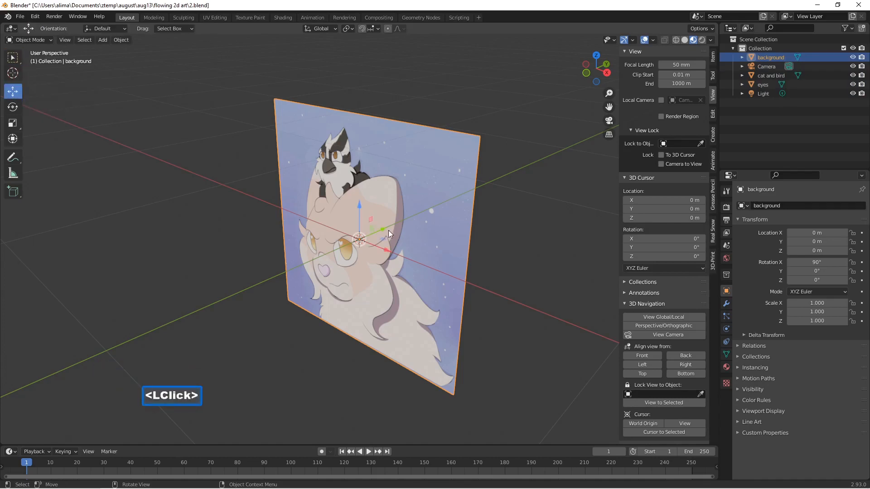
left_click_drag(385, 229, 391, 223)
middle_click_drag(392, 224, 380, 242)
middle_click_drag(380, 243, 384, 225)
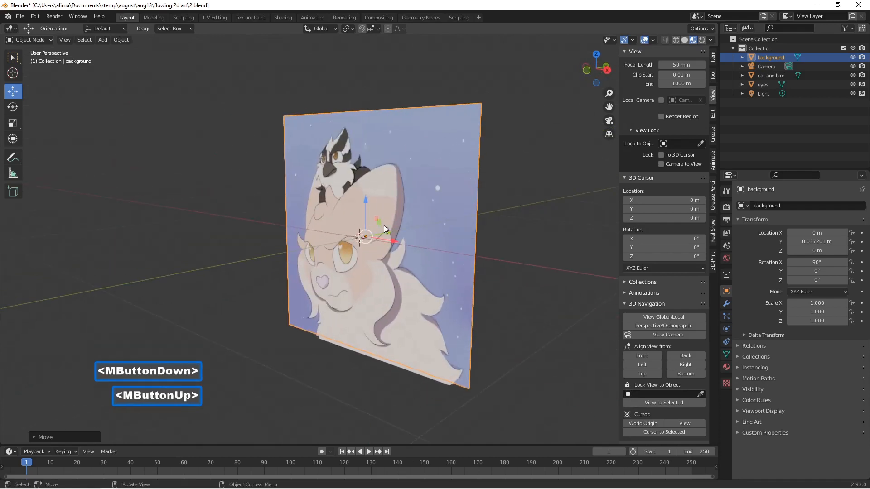
Move the cat and bird plane forward along the Y axis to about -0.015 m
left_click(396, 266)
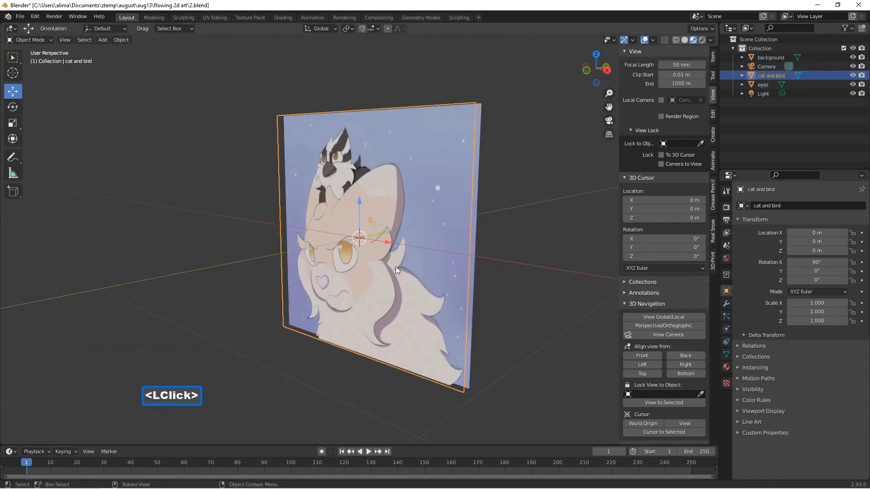
middle_click_drag(374, 257, 362, 260)
left_click_drag(377, 230, 379, 230)
middle_click_drag(380, 230, 406, 254)
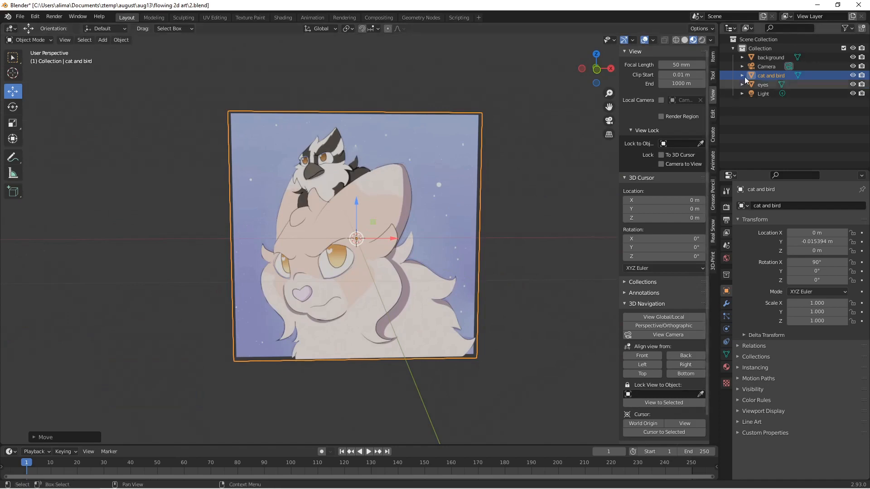
Scale the background plane up to about 1.029 and save the project as 3.blend
left_click(760, 58)
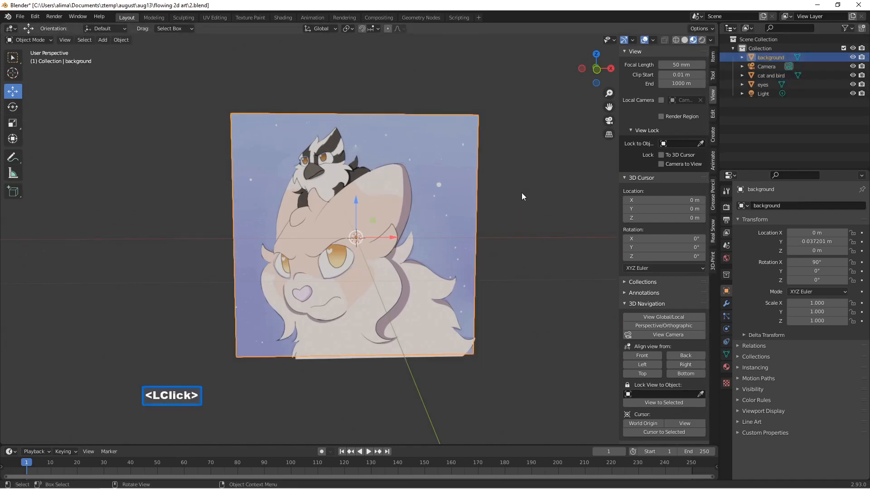
key("s")
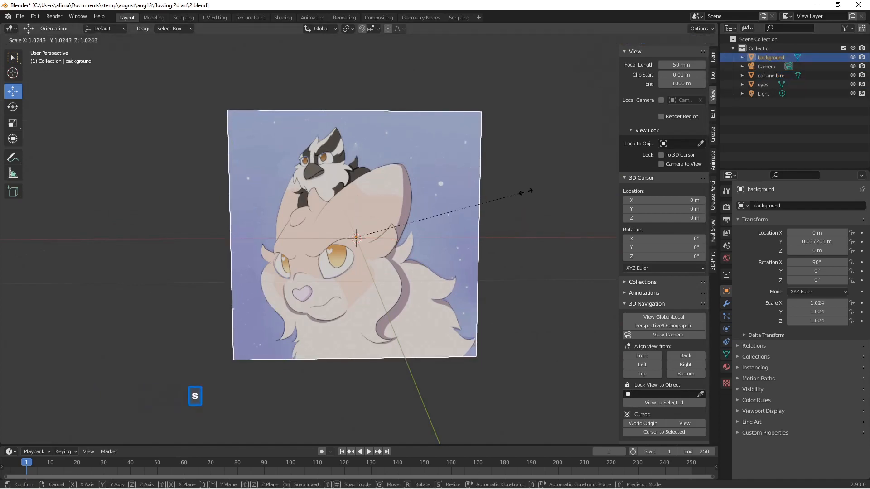
left_click(527, 192)
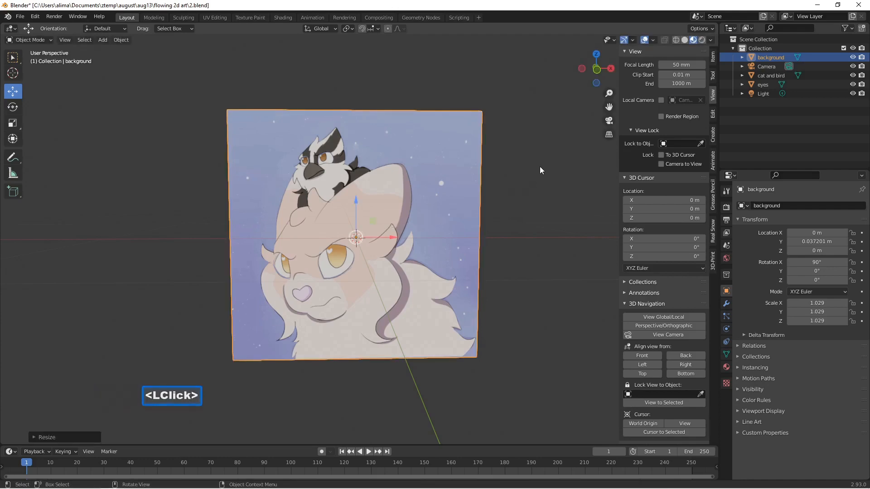
key("Pause")
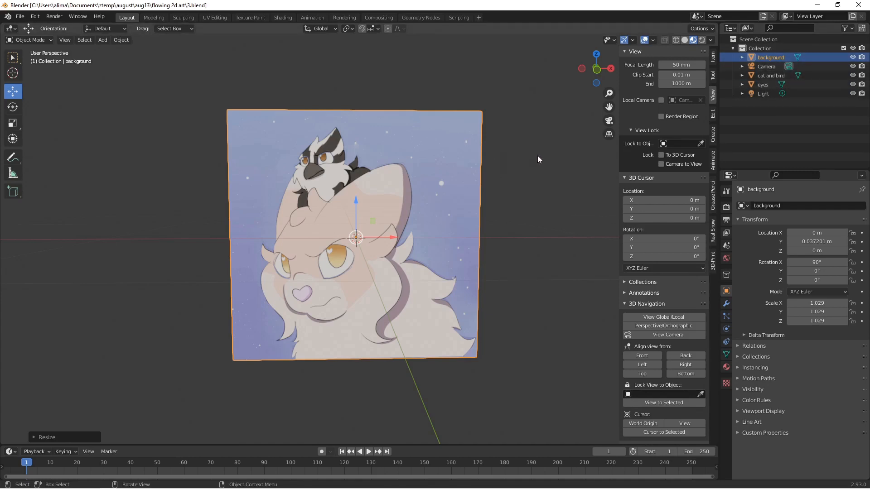
Show the selectable toggles in the outliner, make the eyes and background planes unselectable, and save as 4.blend
left_click(850, 29)
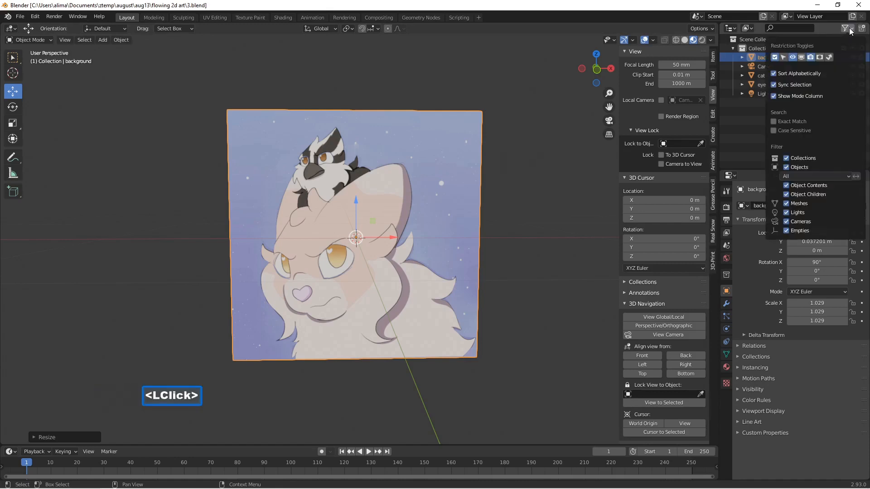
left_click(784, 58)
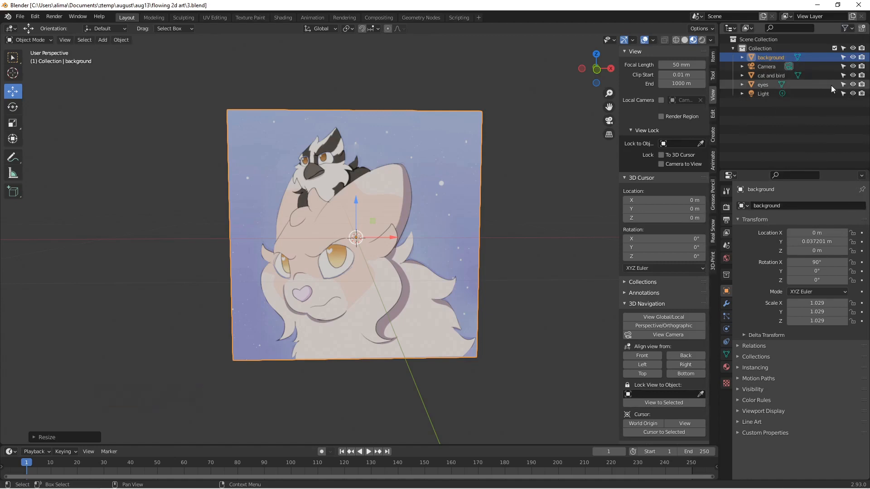
left_click(843, 85)
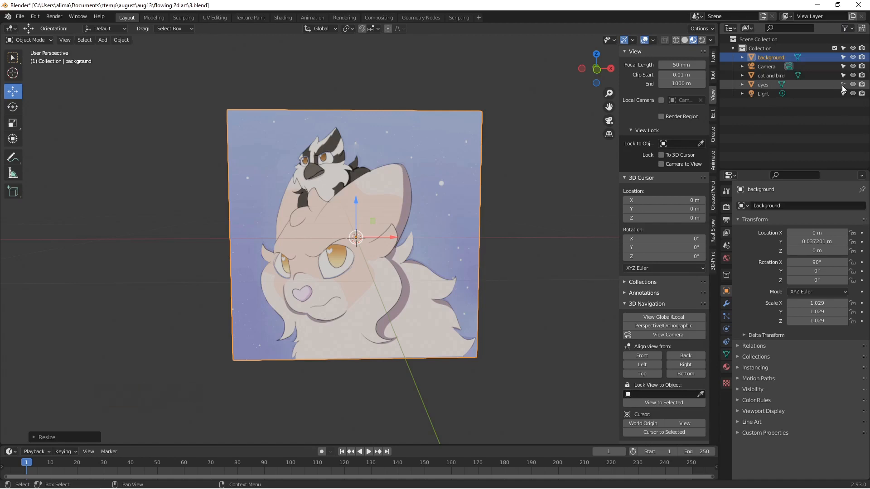
left_click(843, 57)
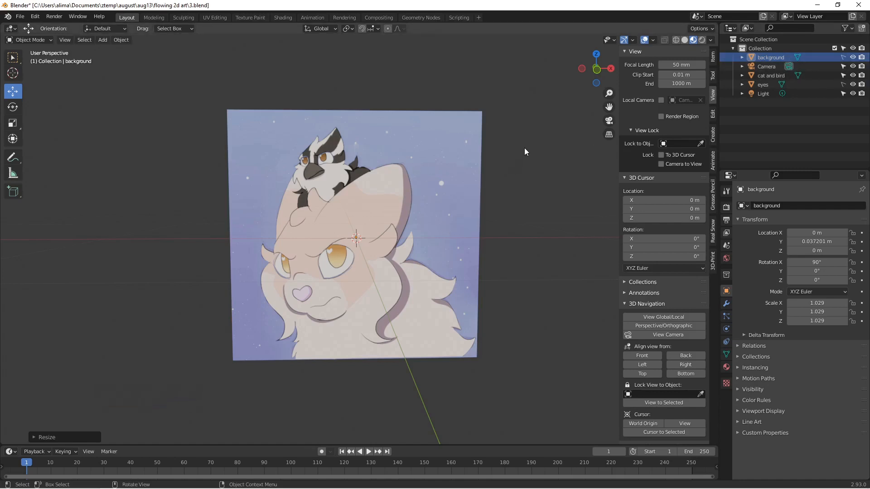
key("Pause")
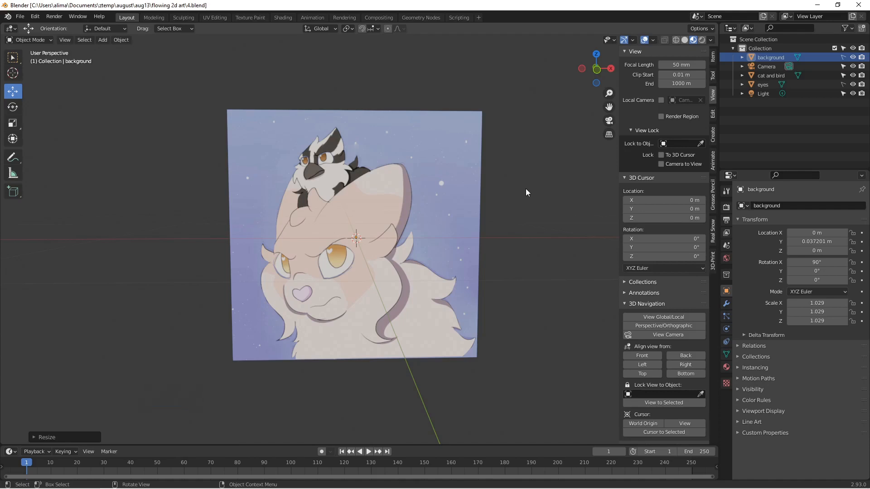
Enter Edit Mode on the cat and bird plane and bring up its vertex operations
left_click(775, 75)
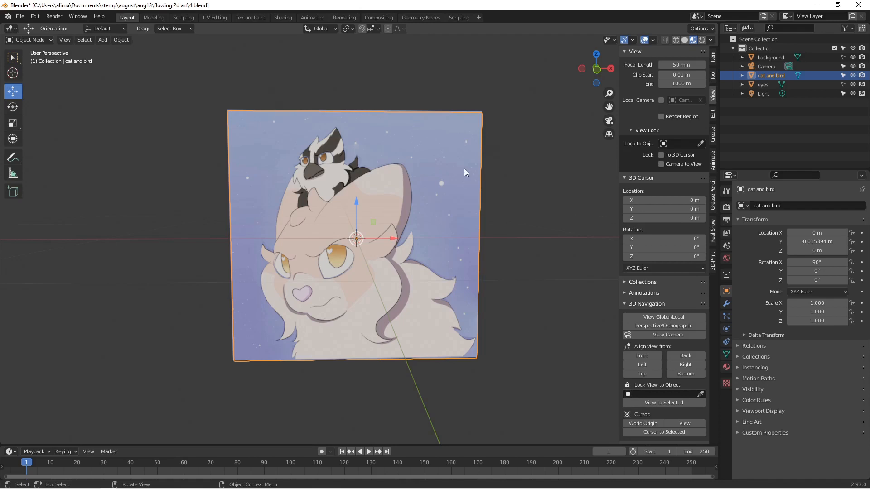
left_click(46, 40)
left_click(47, 62)
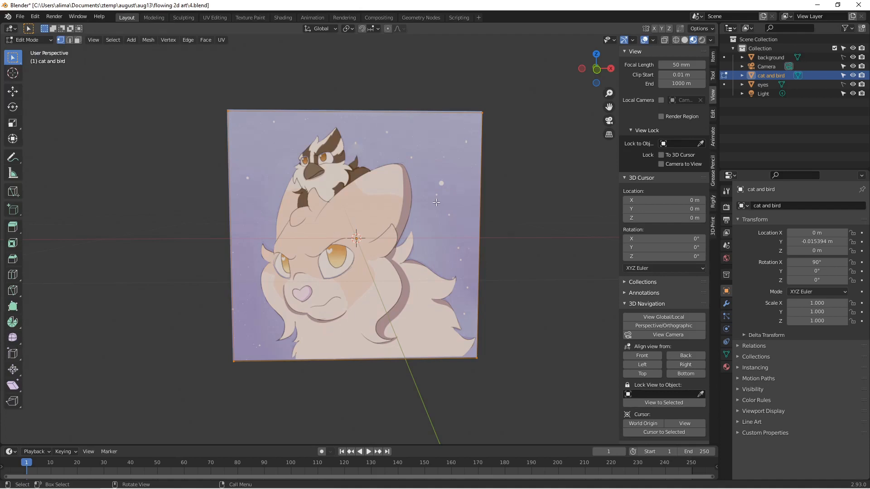
right_click(449, 163)
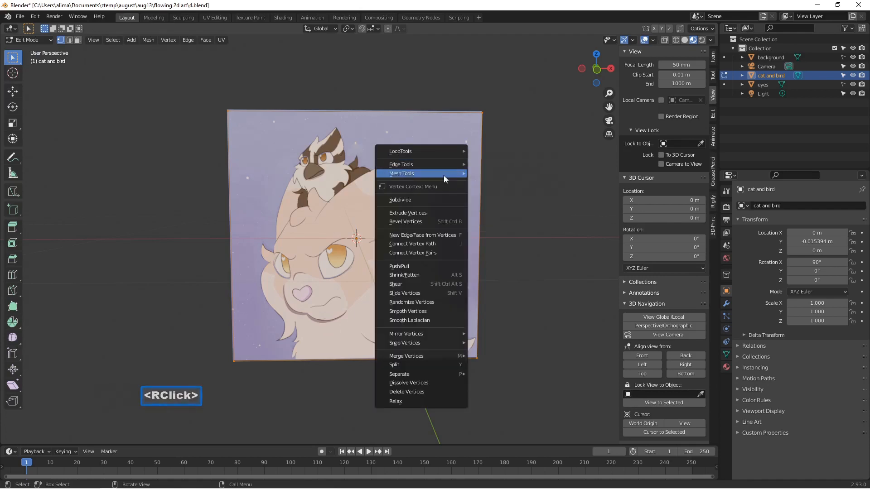
Subdivide the cat and bird plane with 10 cuts
left_click(431, 196)
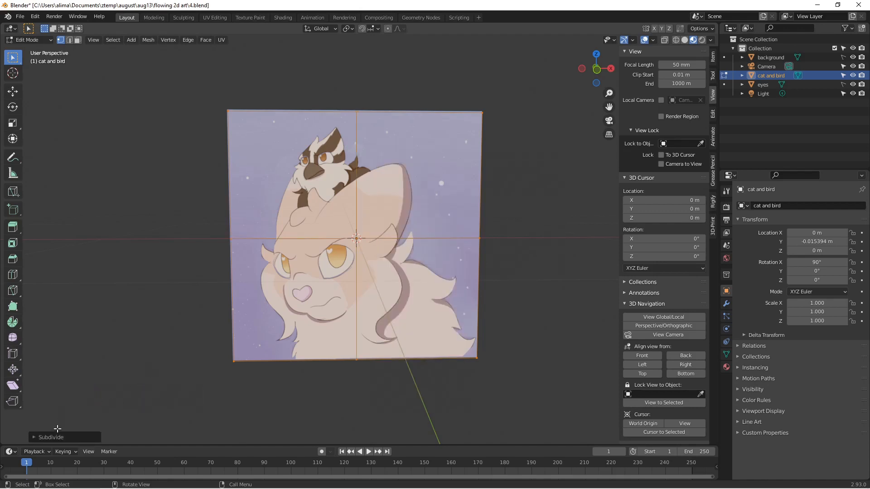
left_click(33, 437)
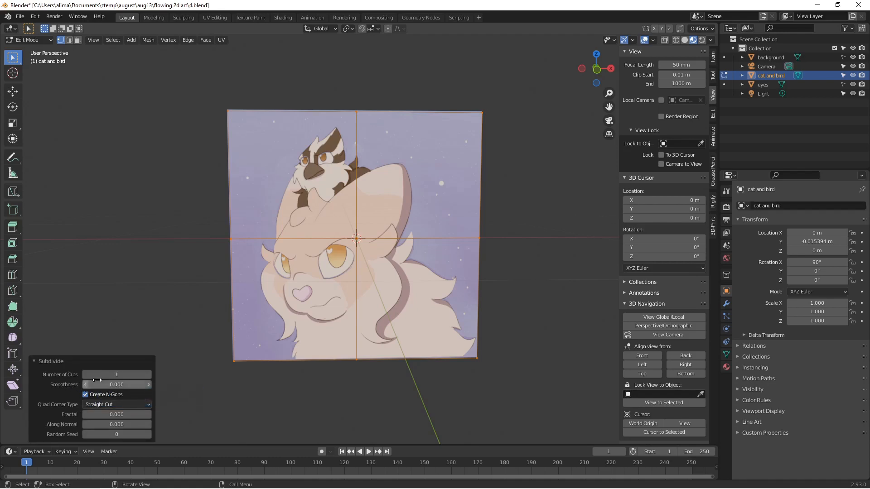
left_click_drag(99, 374, 121, 383)
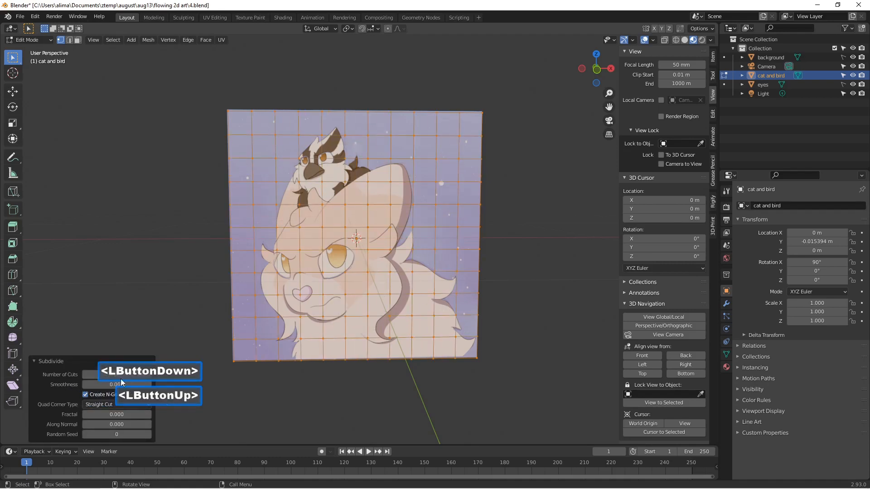
left_click(258, 399)
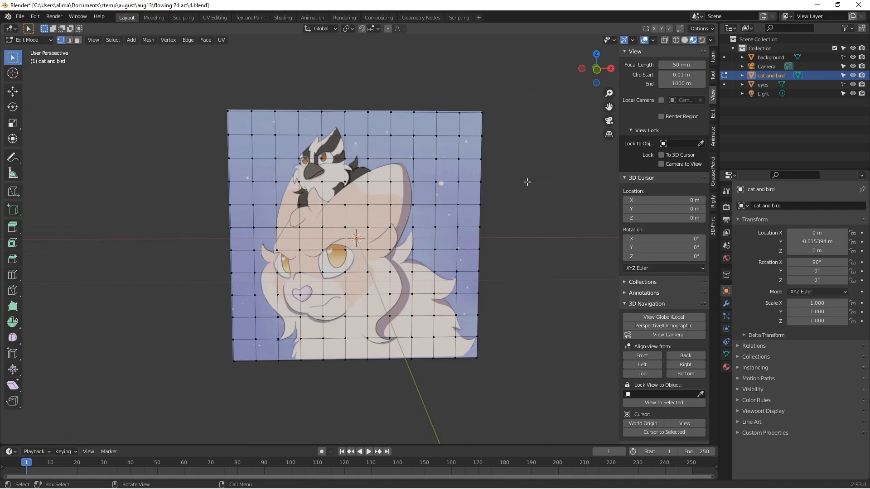
Select all of the mesh in face selection mode, subdivide it again with 10 cuts and clear the selection
key("a")
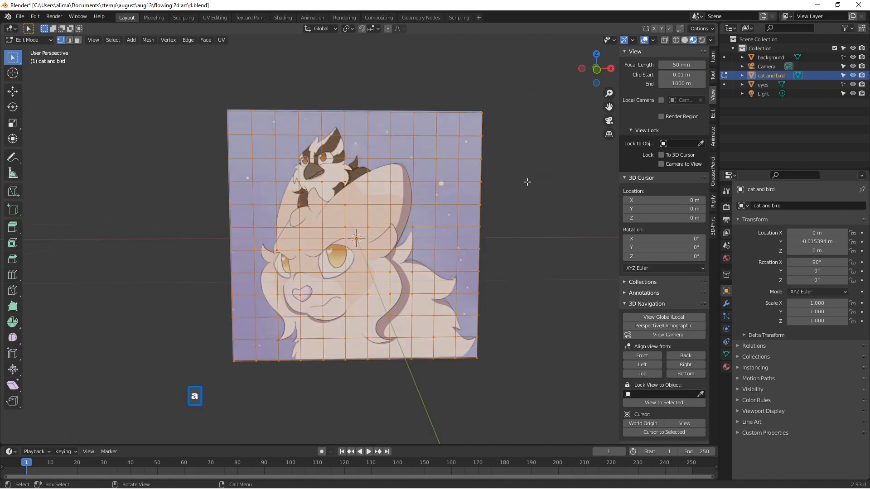
left_click(78, 41)
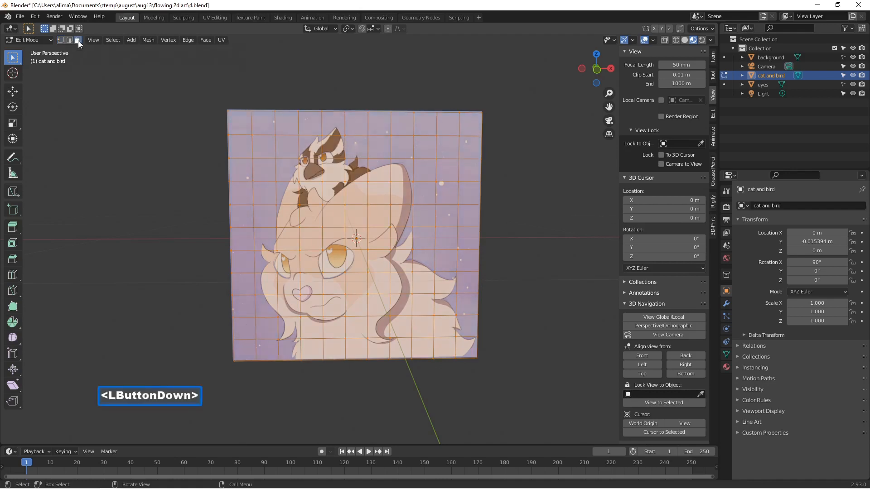
right_click(471, 168)
left_click(471, 168)
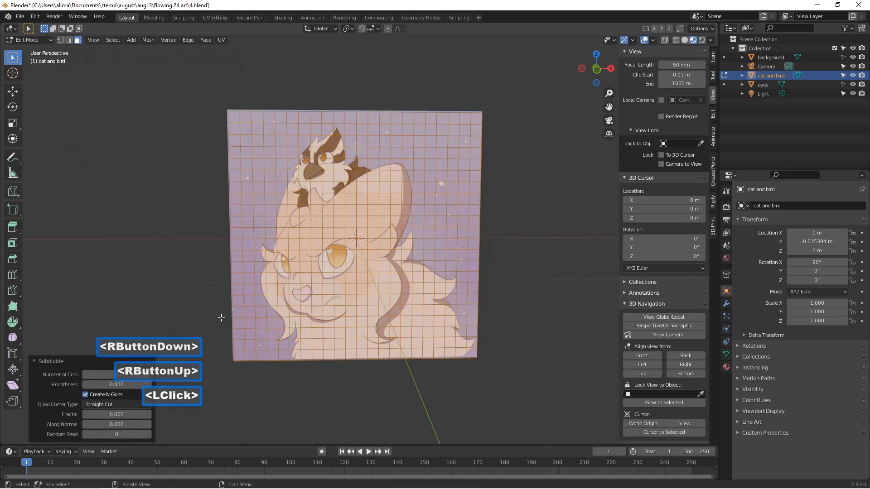
left_click_drag(116, 375, 150, 375)
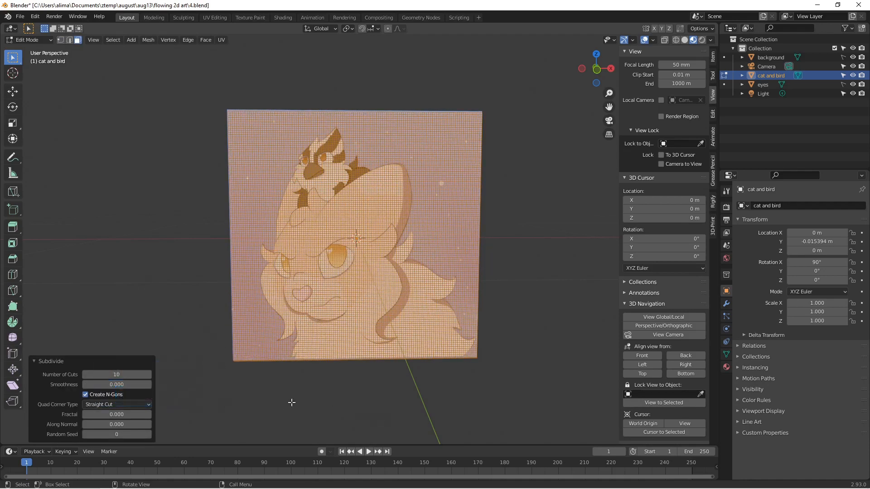
left_click(177, 294)
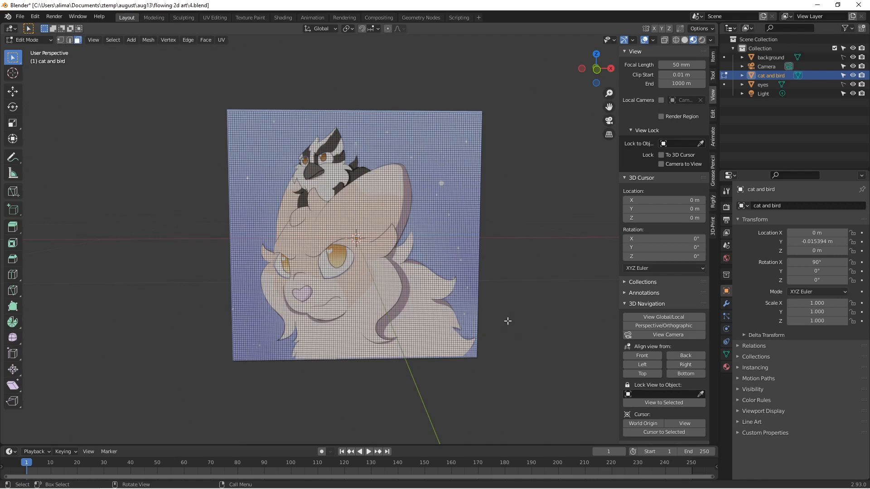
Hide the viewport sidebar and show the cat and bird mesh data settings with its vertex groups
key("Pause")
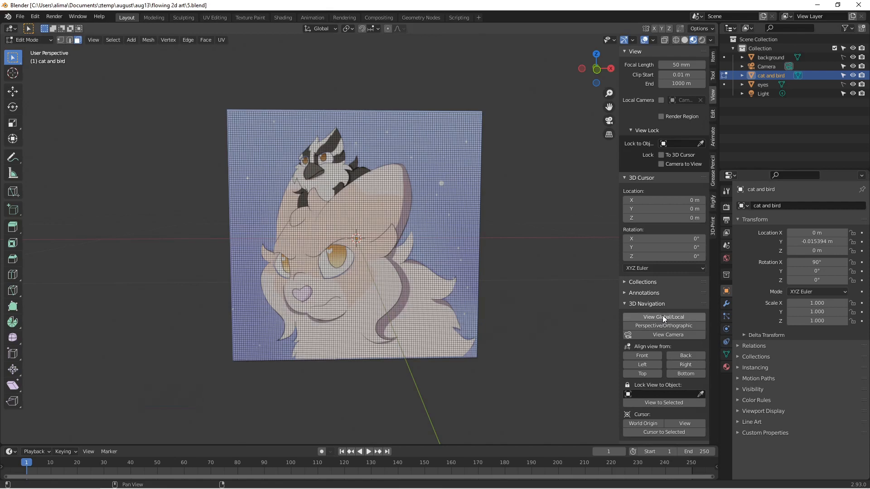
key("n")
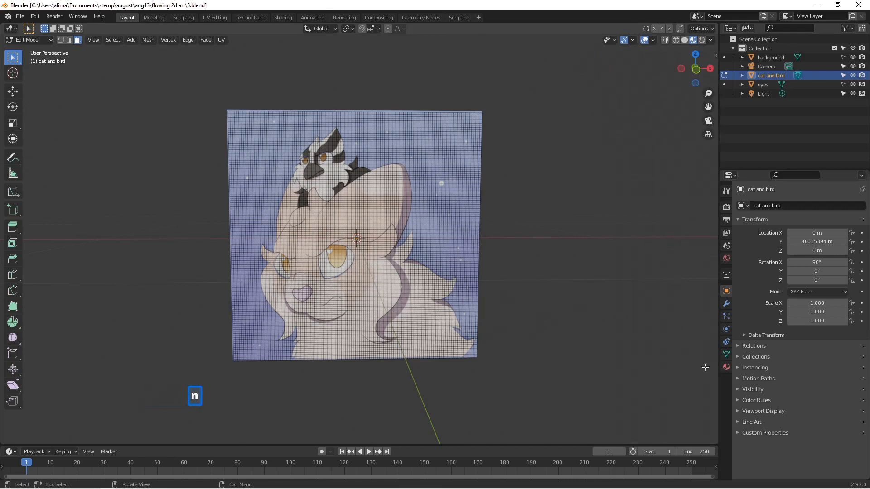
left_click(726, 355)
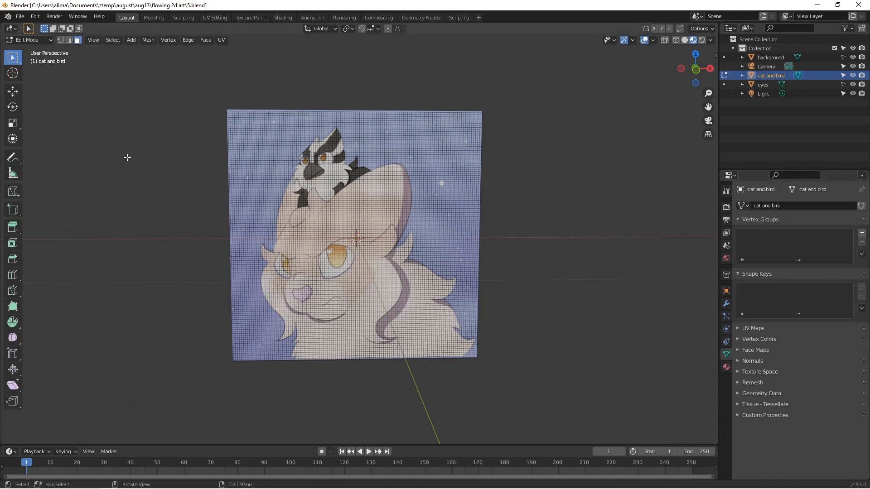
Circle-select the faces covering the cat's eyes, nose and mouth, using an enlarged brush radius
key("c")
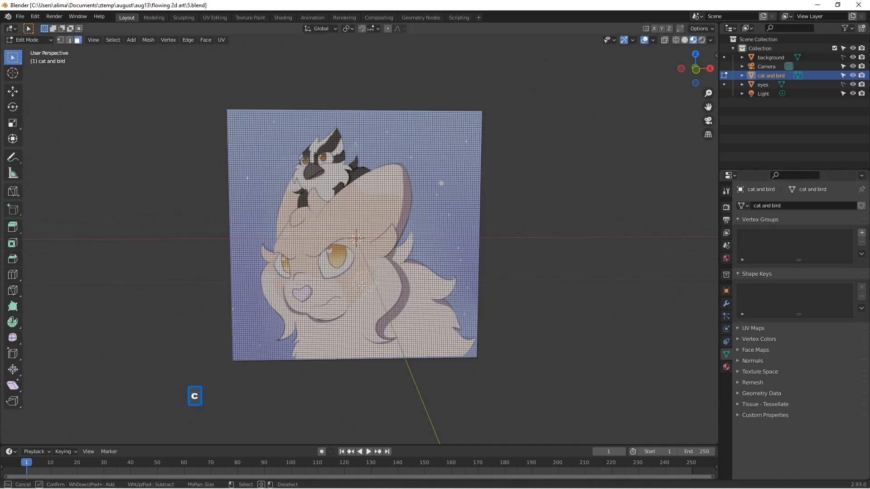
scroll(349, 277, "down", 6)
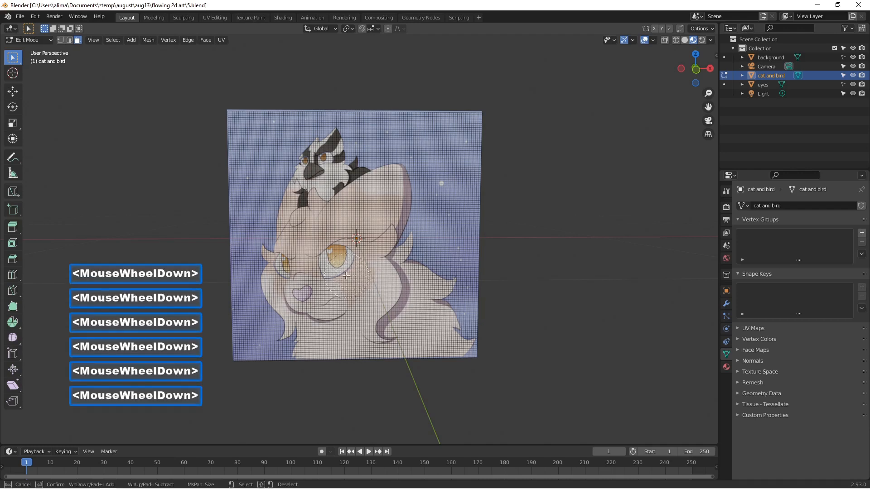
scroll(346, 275, "down", 2)
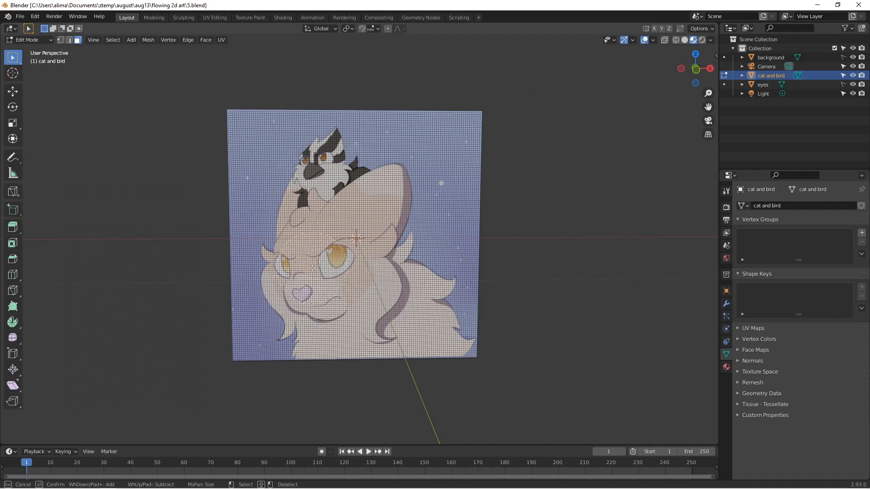
left_click_drag(312, 267, 327, 285)
scroll(320, 235, "up", 2)
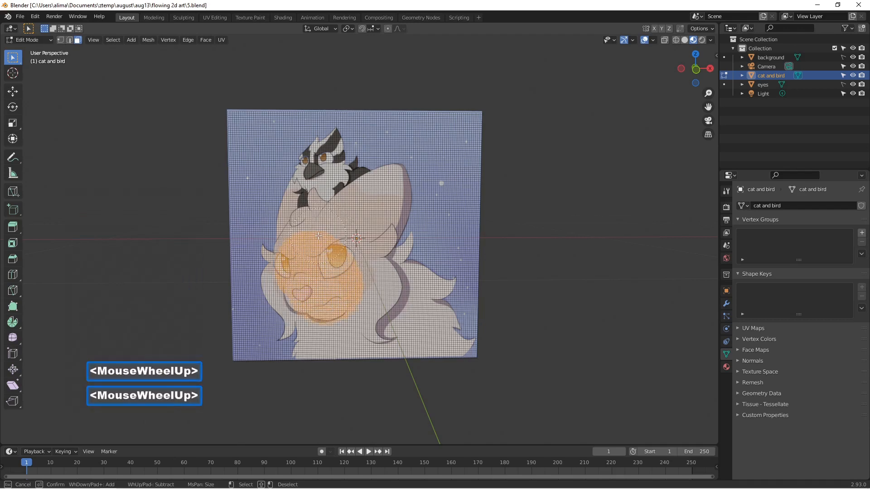
right_click(346, 231)
Hide the background object while in Object Mode and return the cat and bird mesh to Edit Mode
left_click(28, 40)
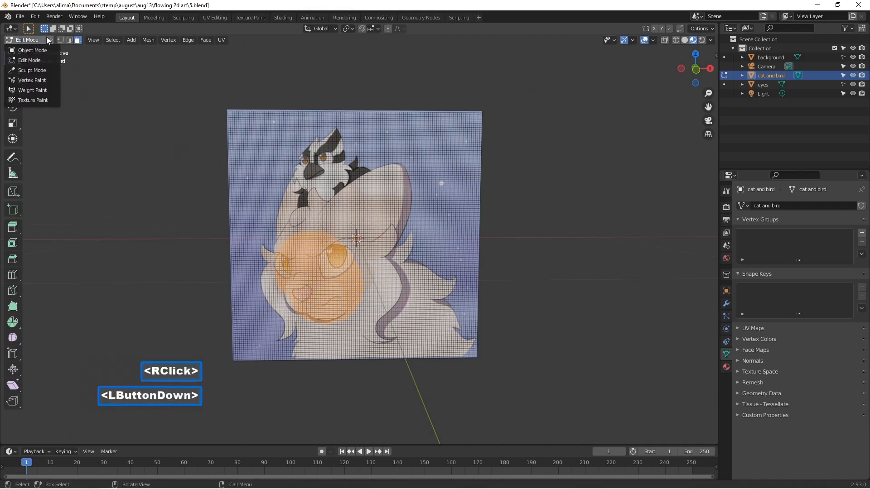
left_click(27, 41)
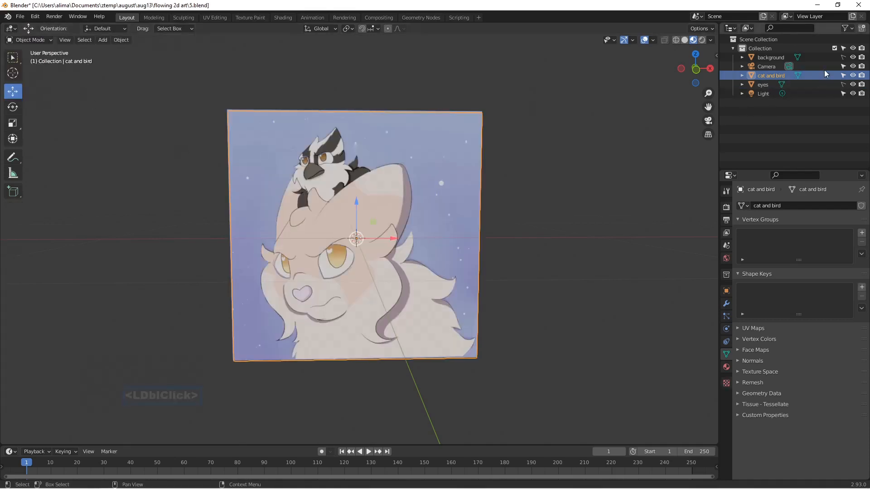
left_click(852, 57)
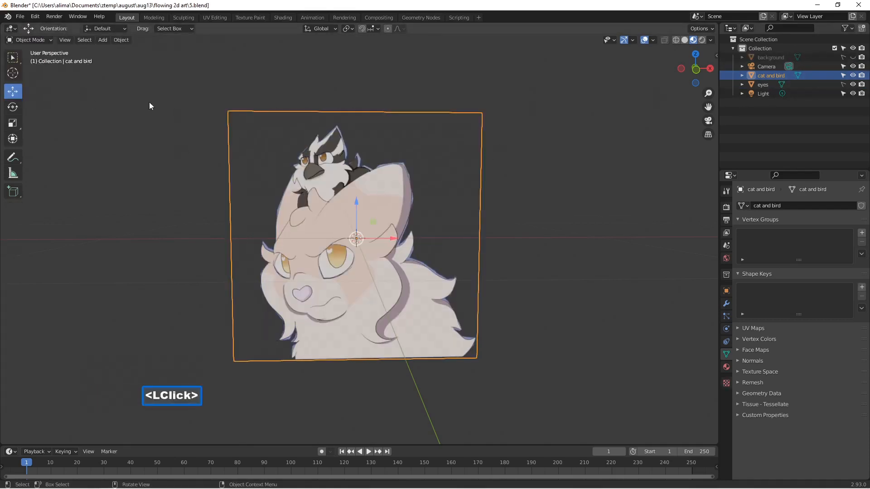
left_click(41, 40)
left_click(43, 60)
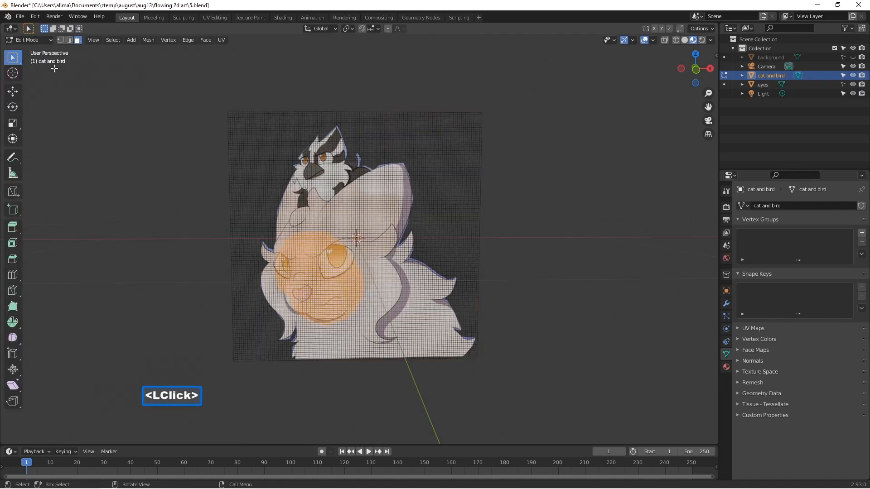
Extend the circle selection over the cat's forehead, the bird and the cat's large ear
key("c")
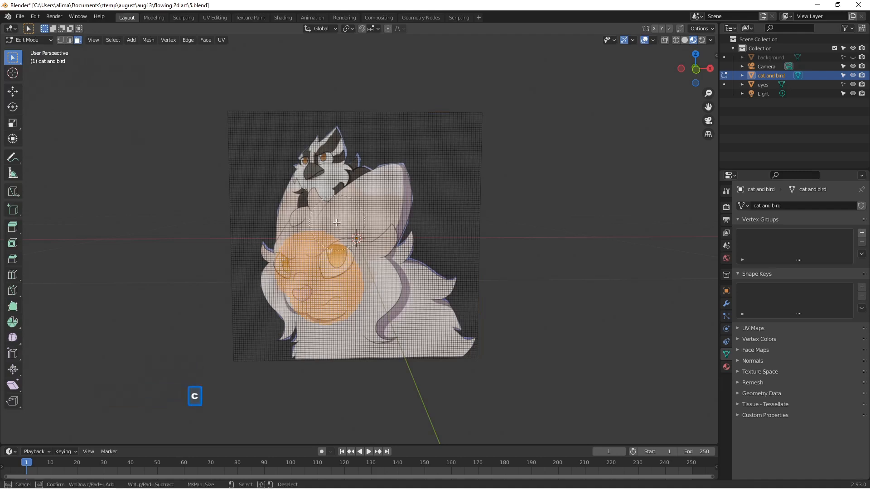
mouse_move(313, 217)
left_mouse_down()
mouse_move(299, 201)
mouse_move(303, 208)
mouse_move(321, 176)
mouse_move(343, 166)
mouse_move(330, 135)
mouse_move(354, 176)
left_mouse_up()
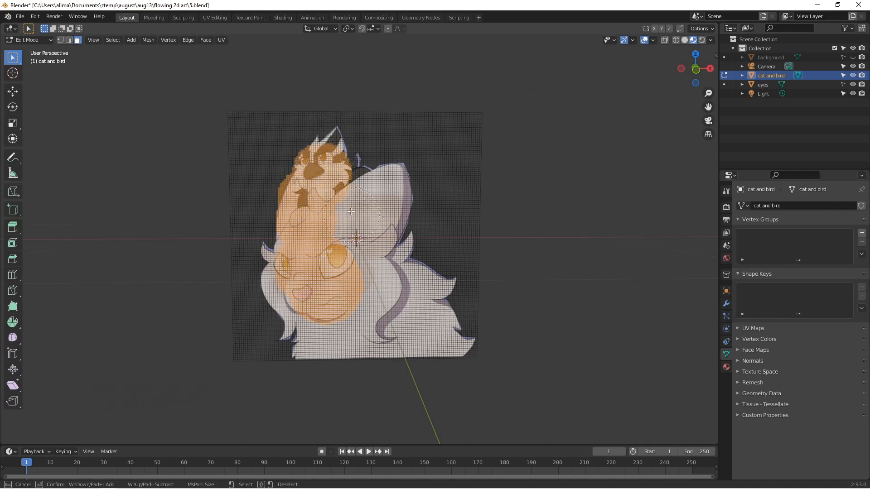
left_click_drag(355, 194, 379, 184)
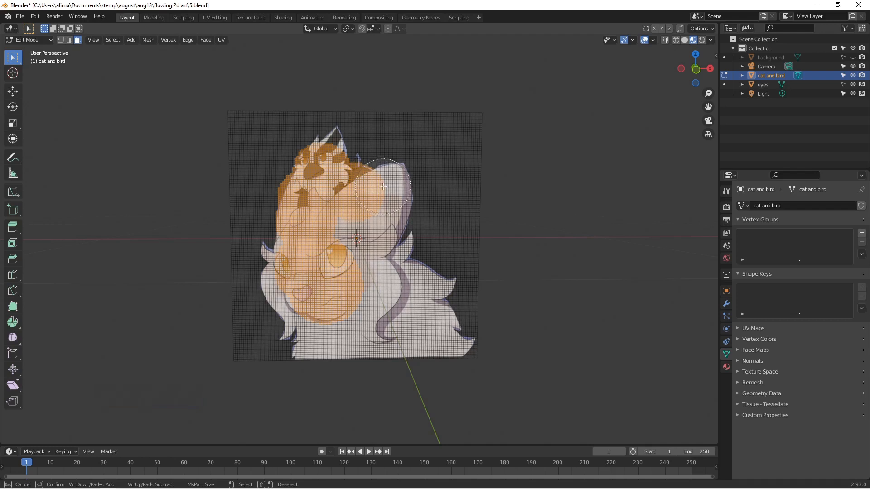
left_click_drag(384, 187, 382, 210)
left_click(359, 231)
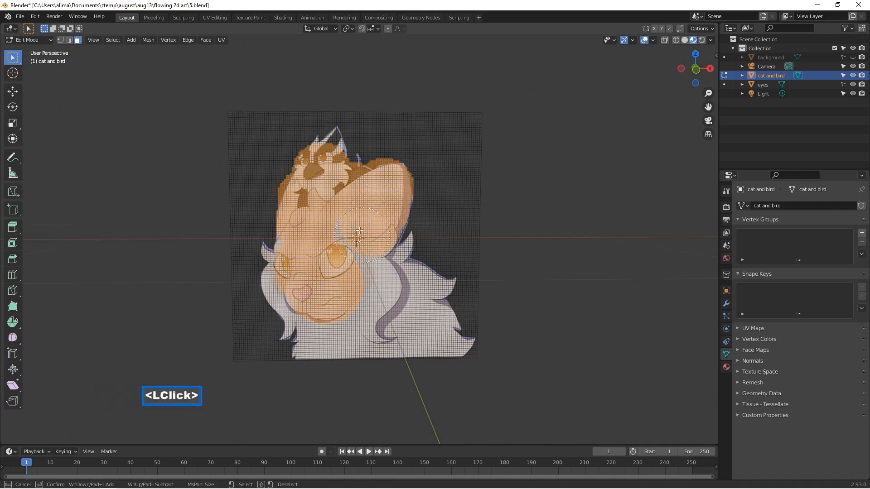
Add the cat's cheek, chin, chest, body and the outer edge of its ear to the circle selection
left_click(294, 284)
left_click(293, 282)
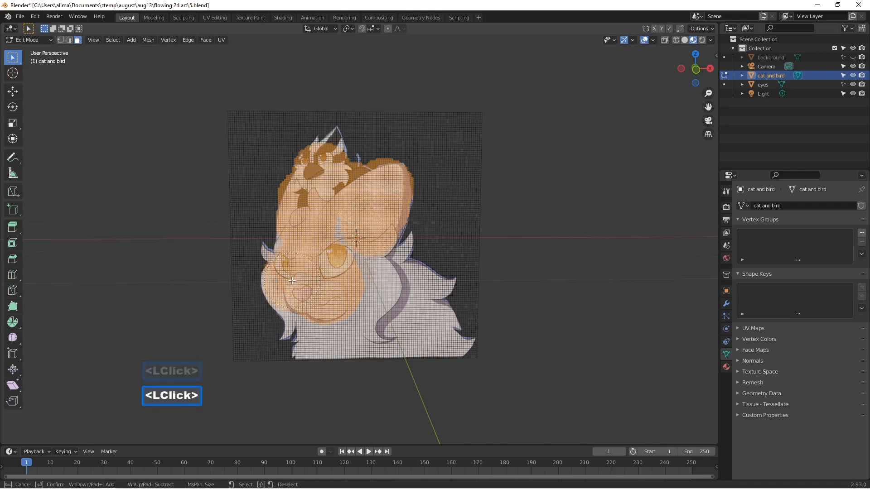
left_click(306, 300)
left_click(305, 297)
left_click(298, 278)
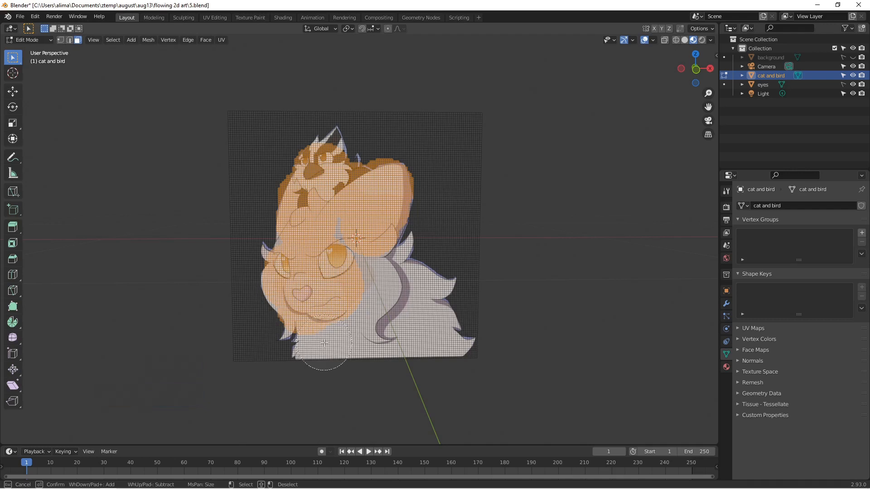
left_click(326, 348)
mouse_move(379, 333)
left_mouse_down()
mouse_move(380, 297)
mouse_move(370, 274)
mouse_move(391, 276)
mouse_move(407, 298)
mouse_move(404, 290)
mouse_move(419, 360)
mouse_move(375, 363)
mouse_move(337, 235)
mouse_move(368, 319)
mouse_move(351, 261)
left_mouse_up()
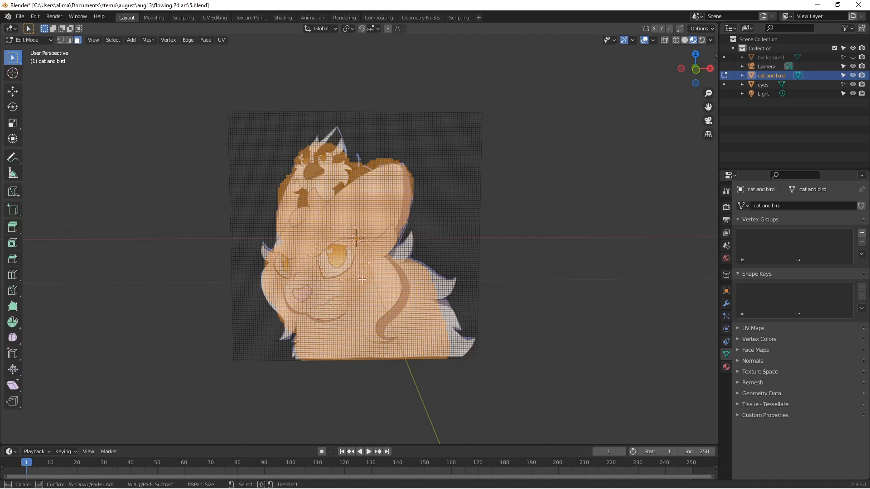
mouse_move(374, 199)
left_mouse_down()
mouse_move(398, 167)
mouse_move(414, 191)
mouse_move(405, 224)
left_mouse_up()
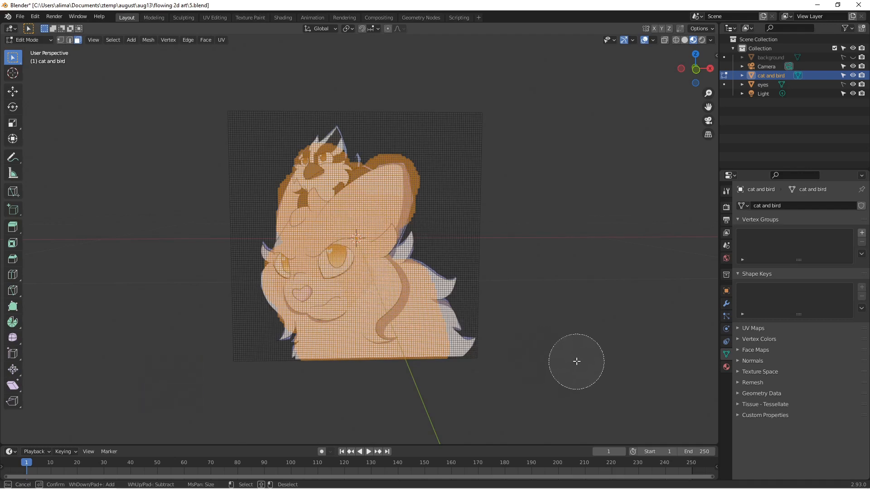
right_click(581, 320)
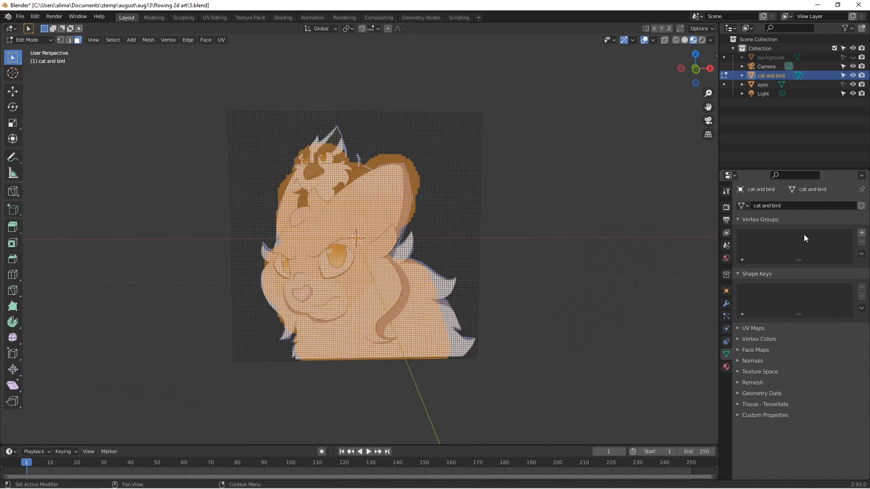
Add a vertex group to the mesh and assign the selected faces to it with a weight of 1.000
left_click(861, 232)
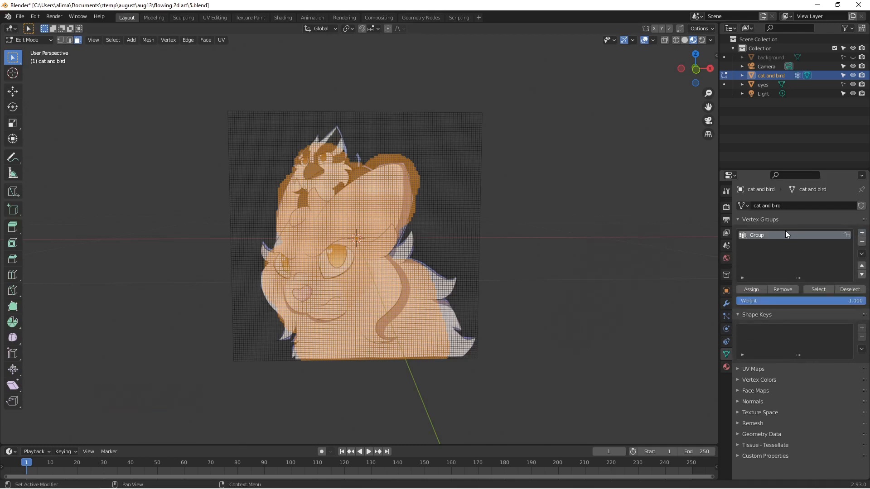
double_click(756, 235)
left_click_drag(757, 235, 750, 237)
left_click(756, 251)
left_click(756, 290)
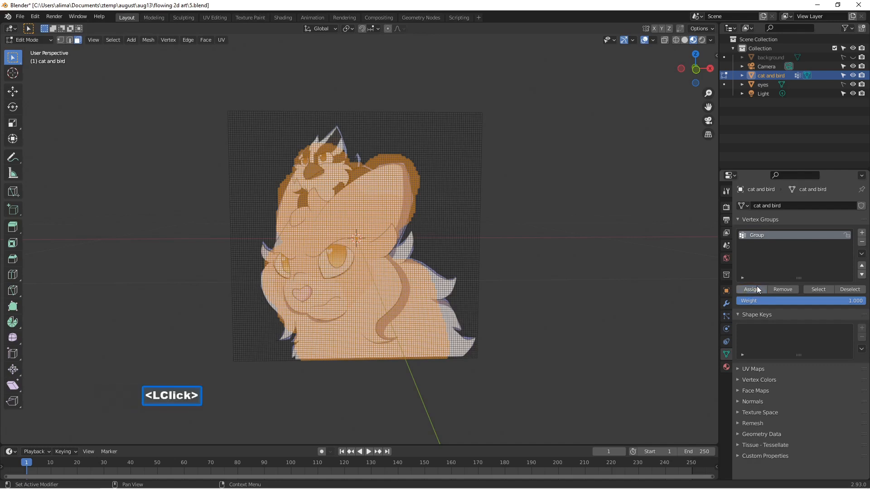
Check the vertex group by clearing the selection, selecting the group's faces and clearing the selection again
left_click(626, 325)
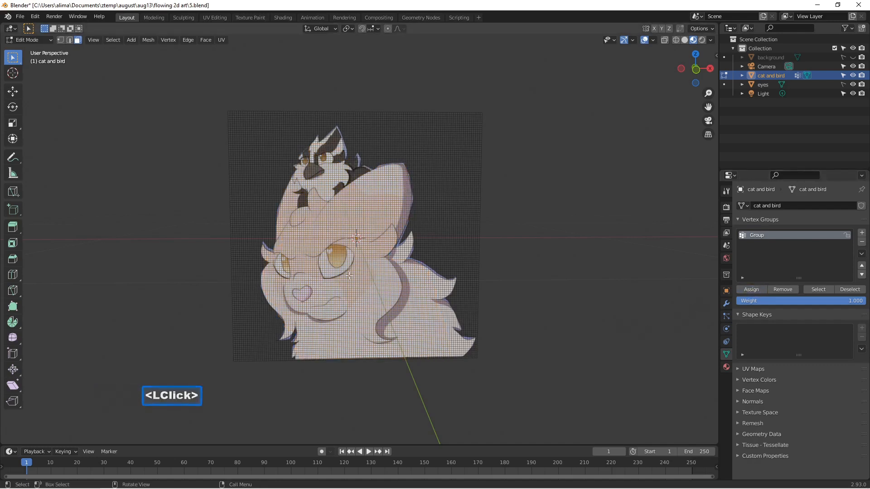
left_click(824, 290)
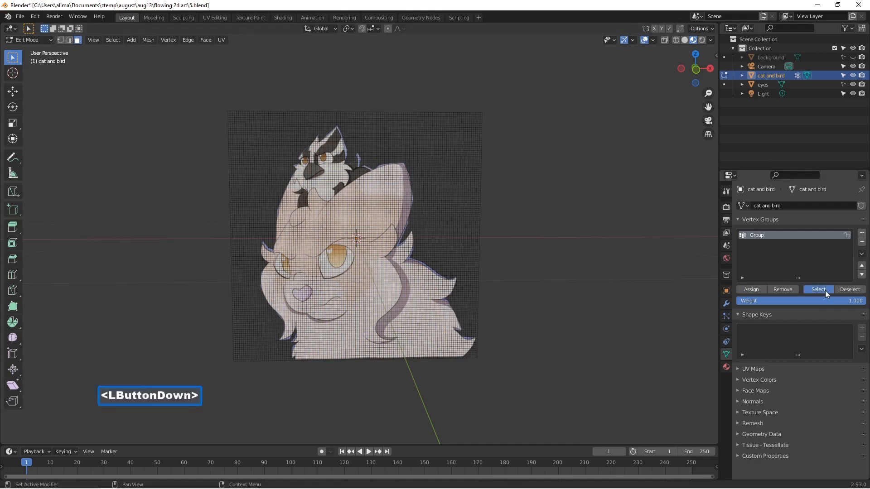
left_click(526, 312)
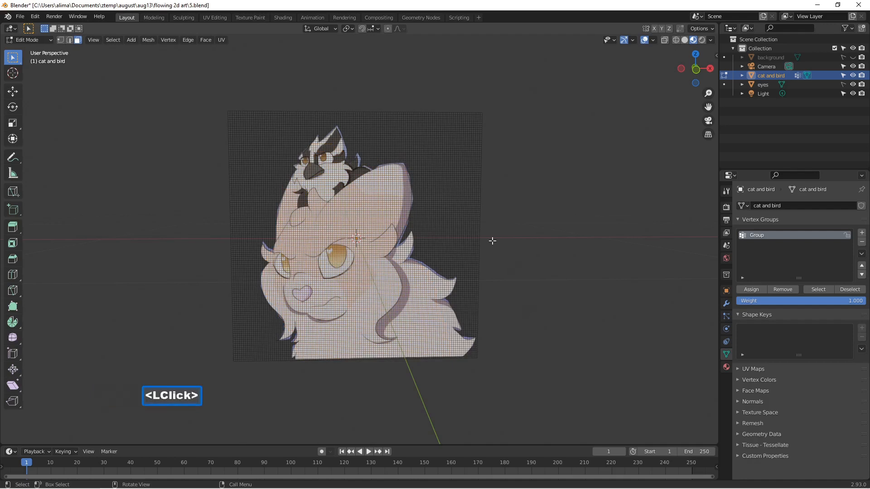
Return the cat and bird mesh to Object Mode and add a Displace modifier to it
left_click(40, 42)
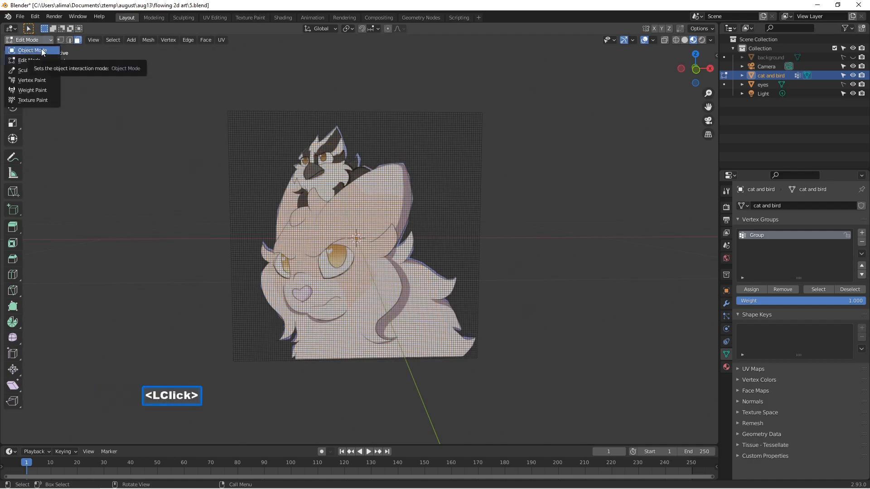
left_click(41, 51)
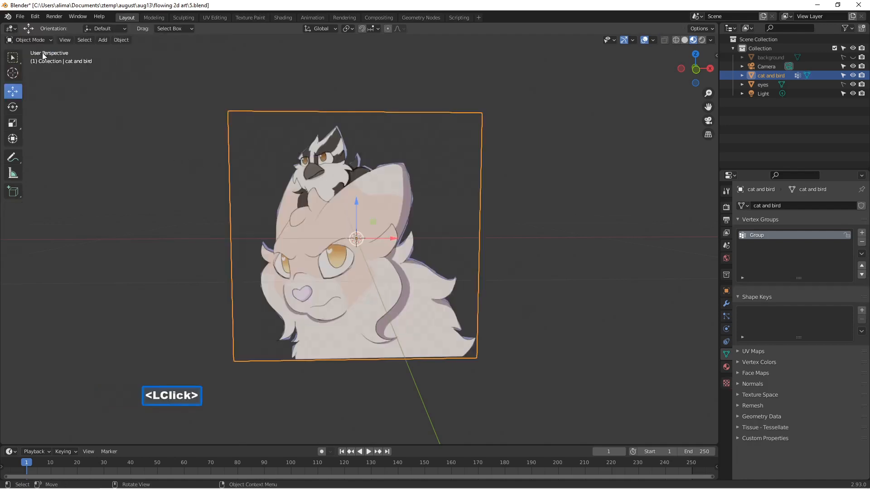
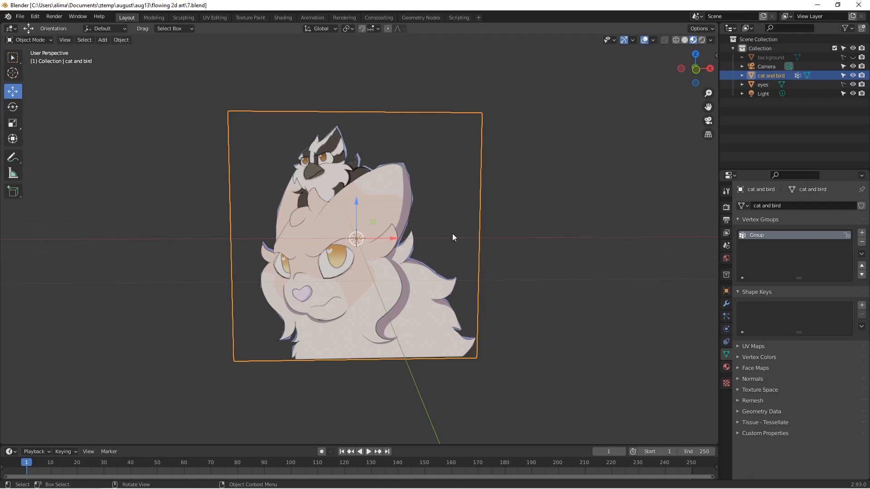
left_click(725, 304)
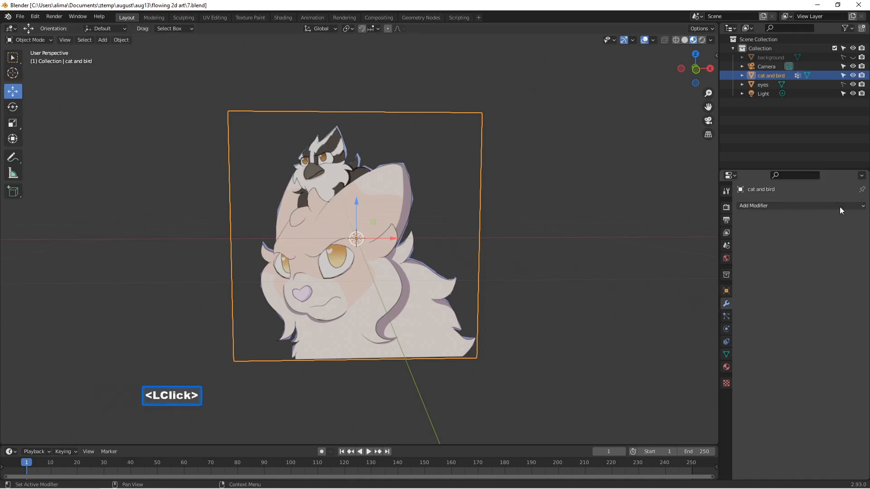
left_click(862, 208)
left_click(773, 260)
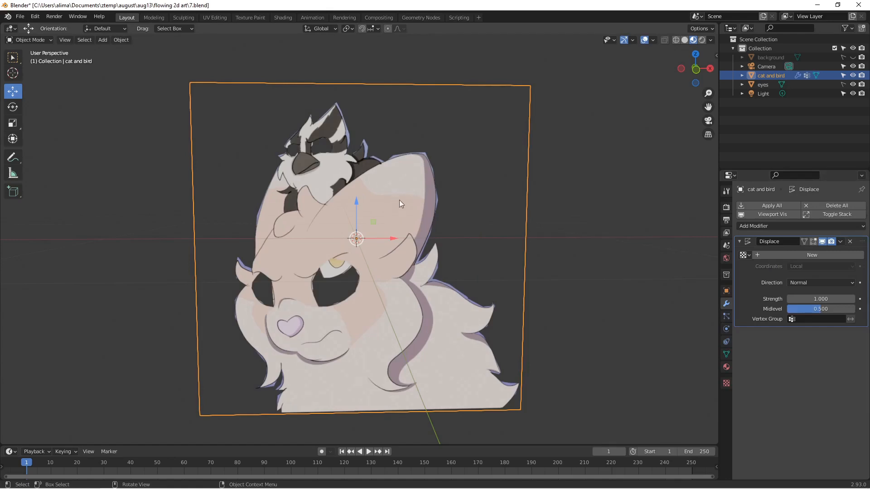
Set the Displace modifier's strength to 0.100 after trying 0.000 and -0.100
mouse_move(821, 299)
left_mouse_down()
mouse_move(790, 299)
mouse_move(813, 299)
left_mouse_up()
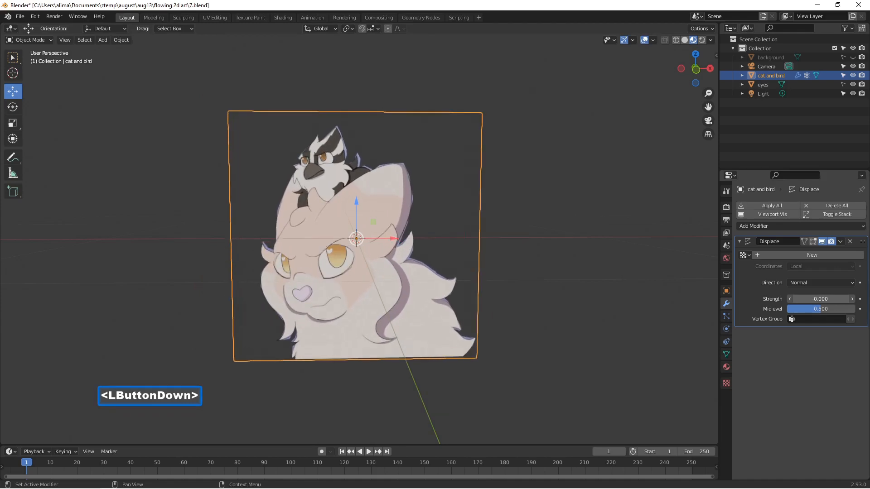
mouse_move(812, 299)
left_mouse_down()
mouse_move(801, 299)
mouse_move(809, 299)
left_mouse_up()
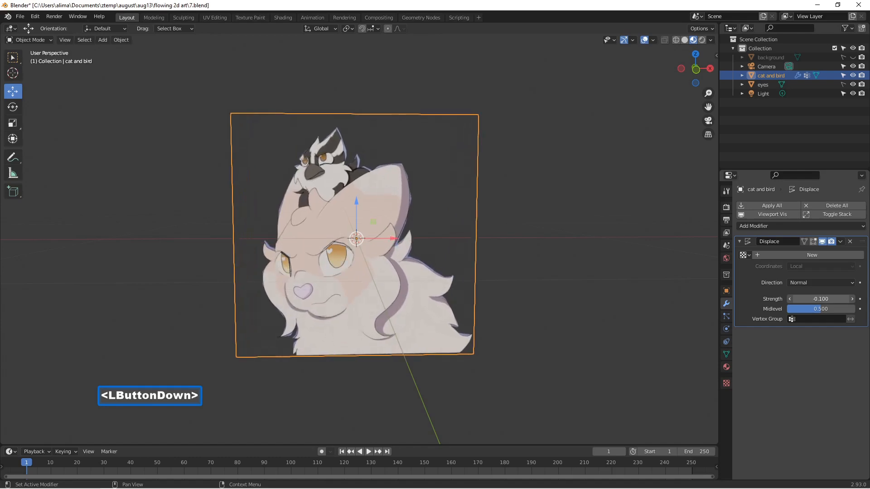
left_click_drag(810, 299, 813, 299)
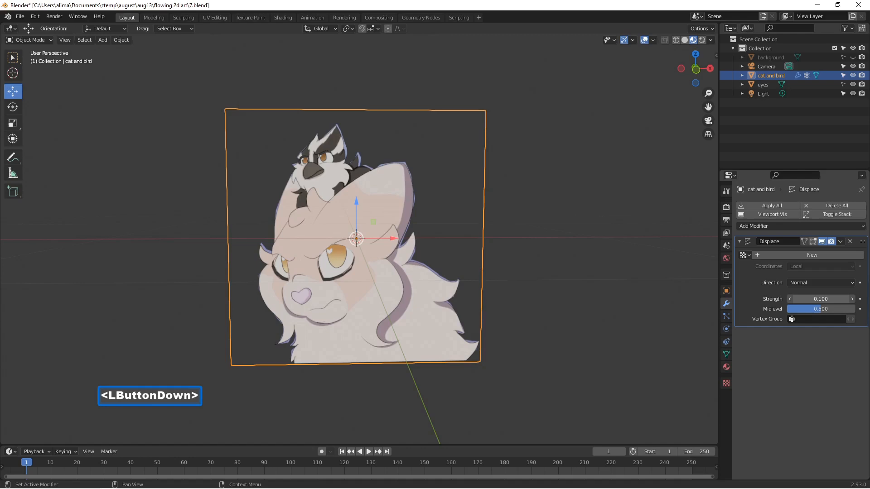
left_click_drag(813, 299, 814, 299)
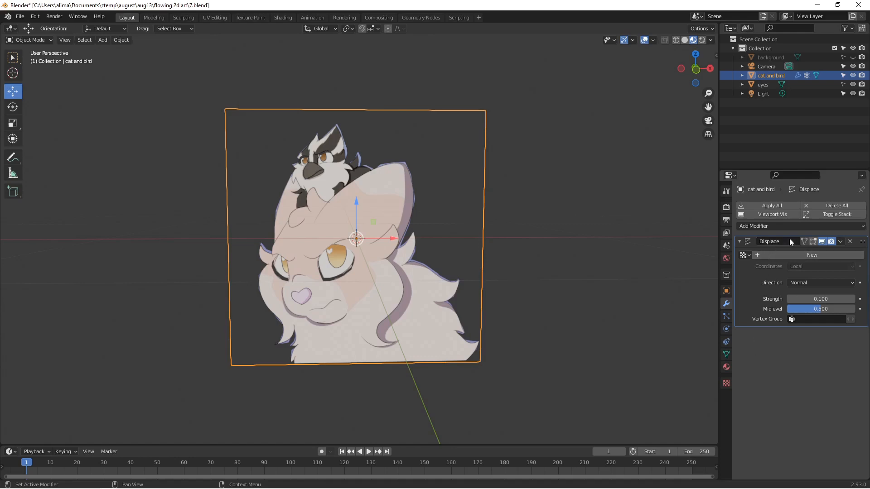
Create a new texture for the Displace modifier, set its type to Clouds and return to the modifier's settings
left_click(726, 383)
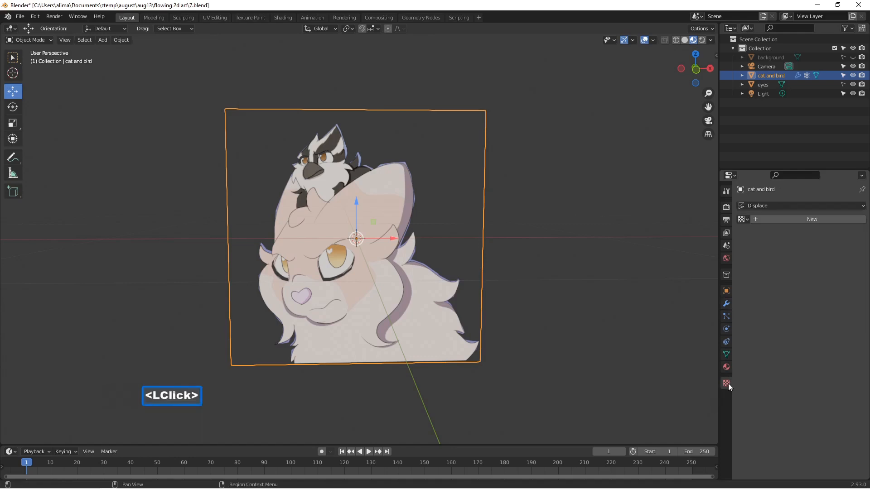
left_click(828, 221)
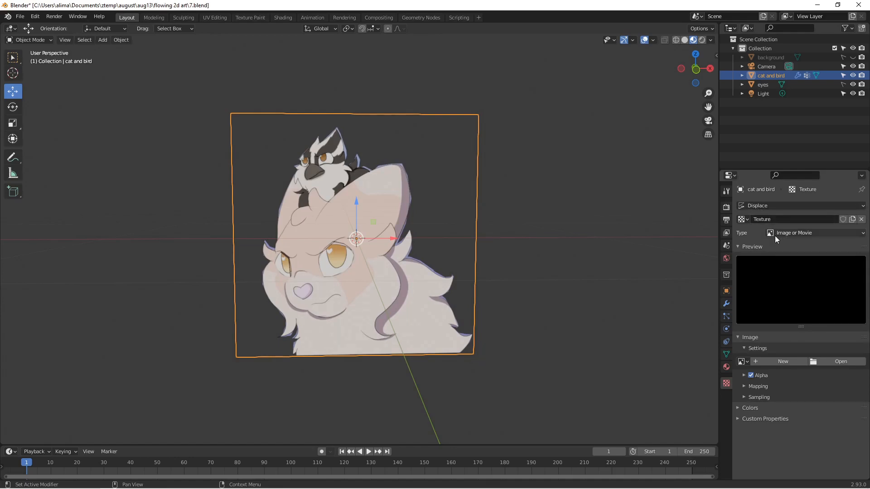
left_click(852, 232)
left_click(820, 264)
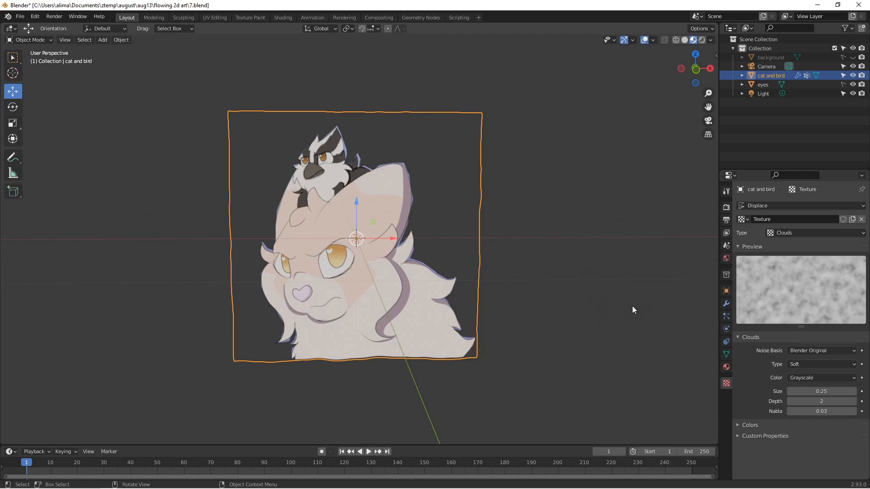
left_click(726, 304)
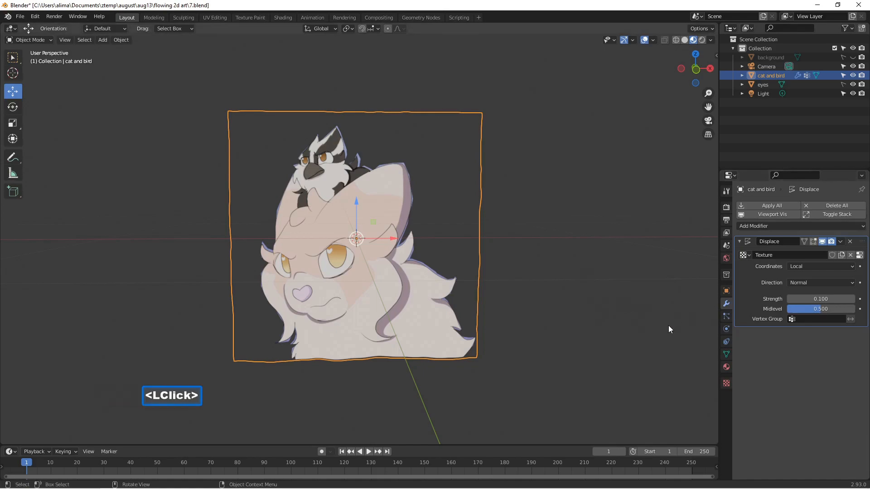
key("Pause")
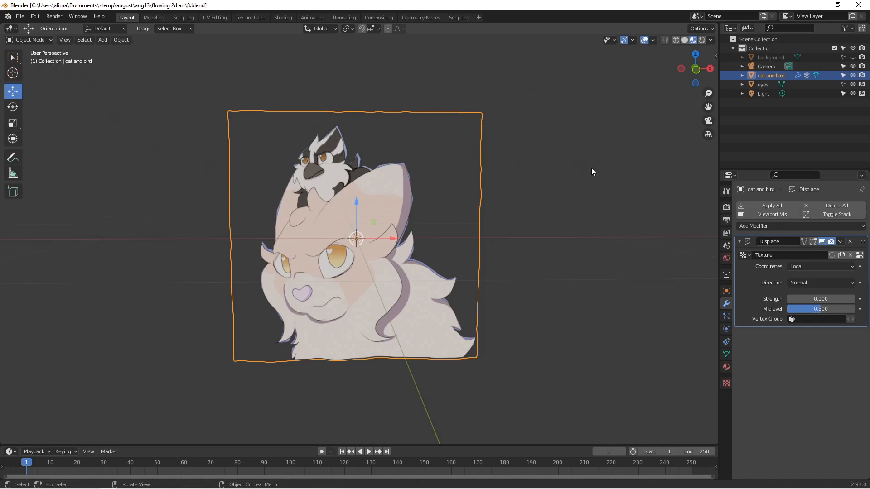
Add a circle-shaped empty at the world origin around the cat and bird artwork
key("n")
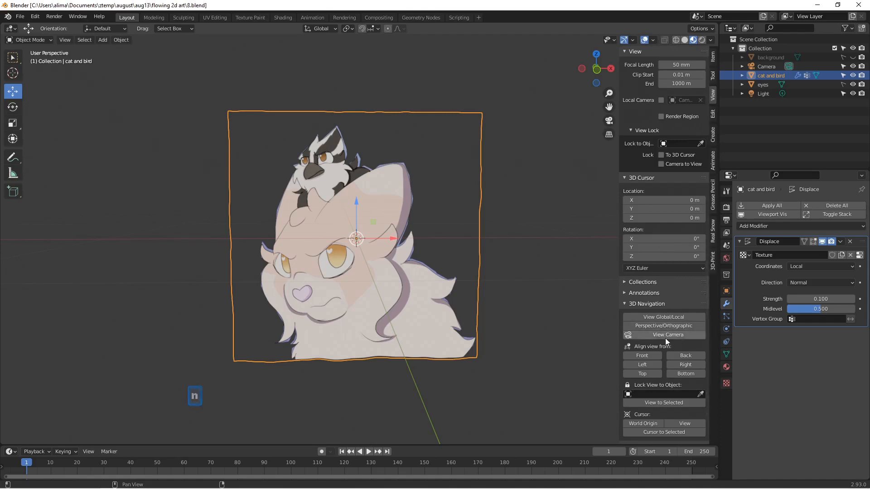
left_click(653, 355)
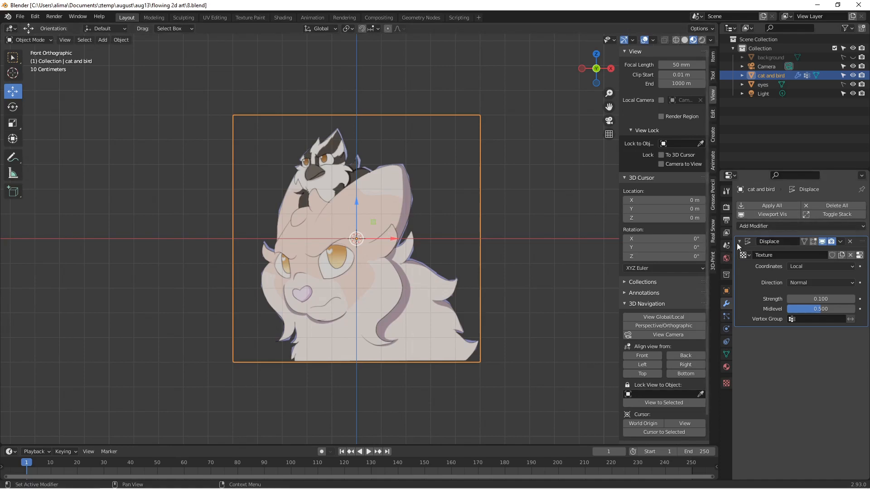
middle_click_drag(515, 176, 513, 178)
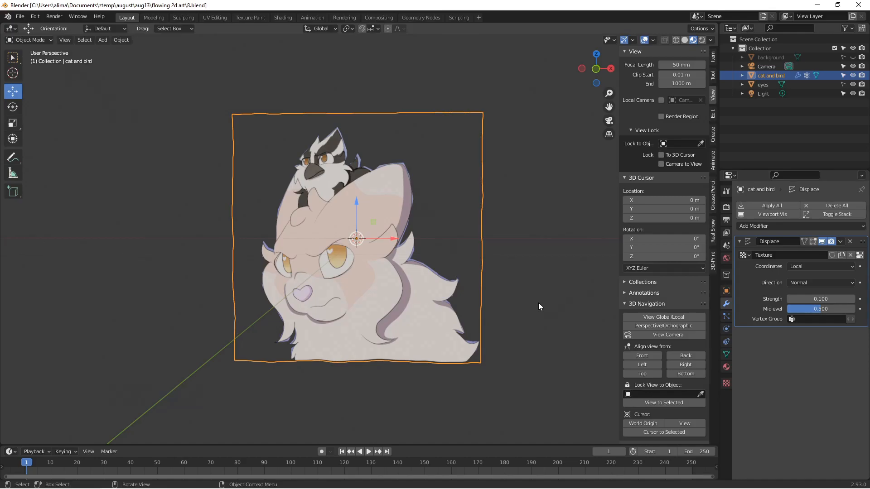
key("Pause")
scroll(520, 206, "down", 2)
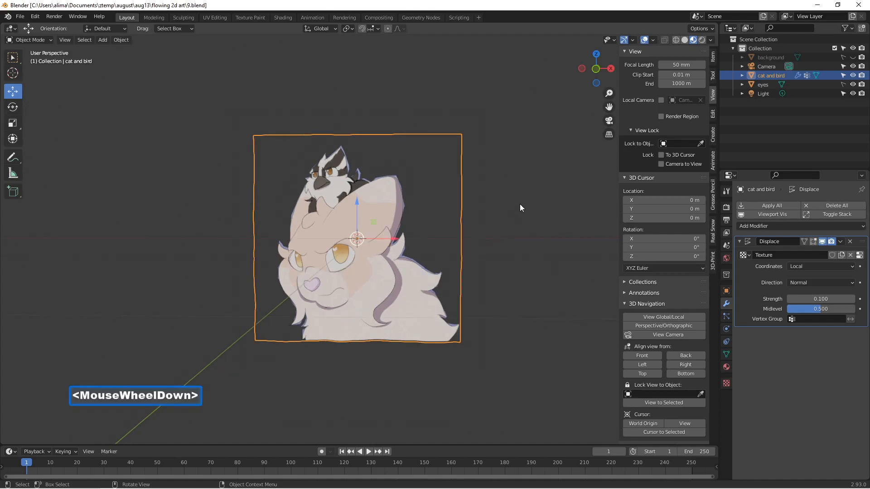
scroll(517, 199, "down", 1)
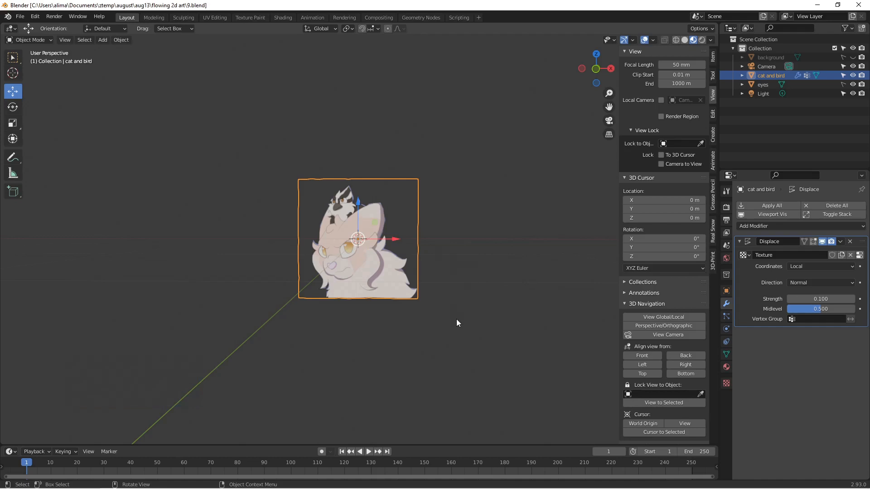
key("shift+a")
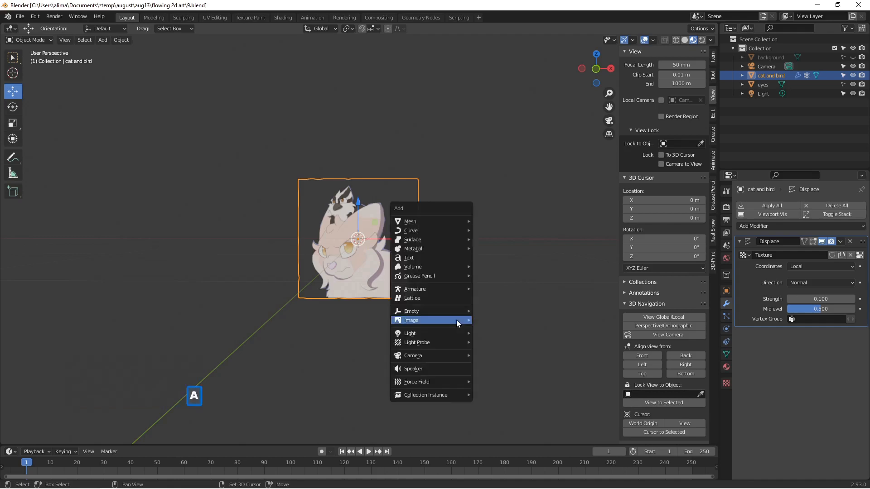
mouse_move(455, 319)
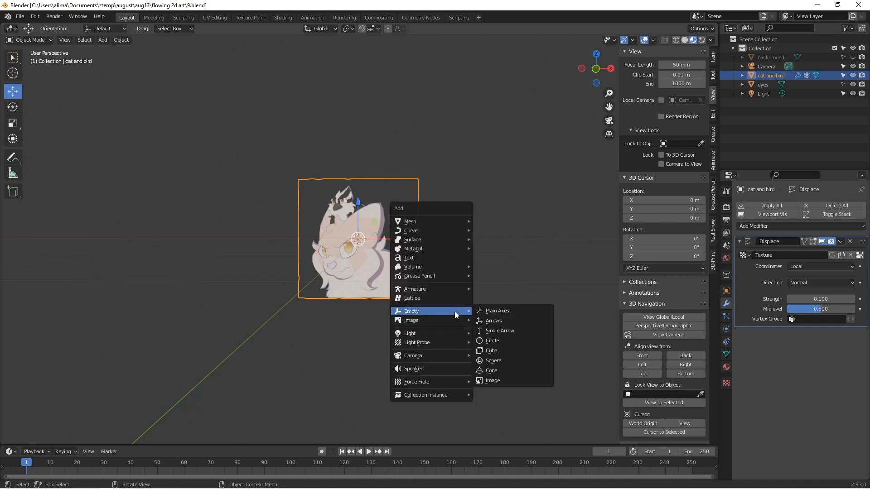
left_click(518, 341)
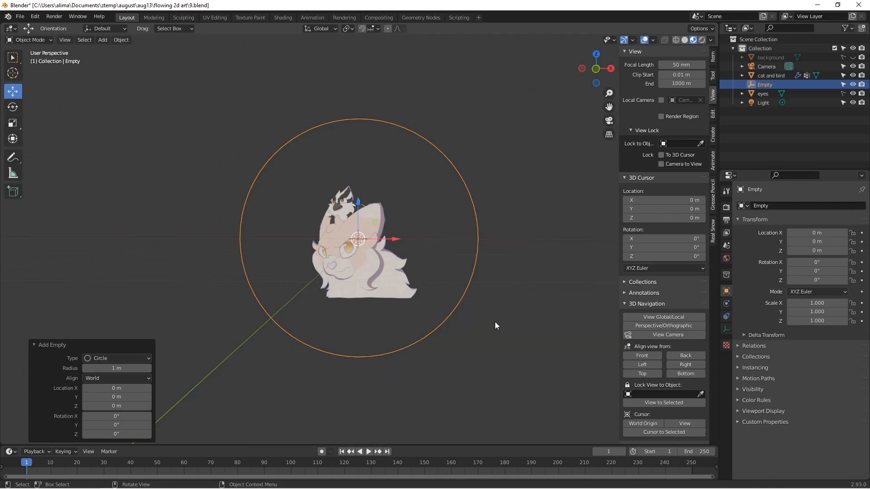
Move the circle empty along X to about 1.48 m, beside the artwork, and scale it down to about 0.66
scroll(509, 304, "down", 2)
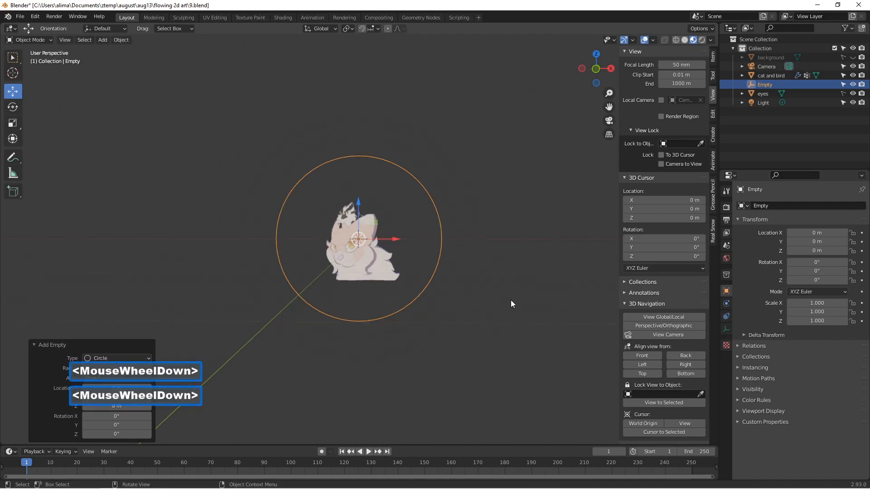
left_click_drag(395, 240, 496, 228)
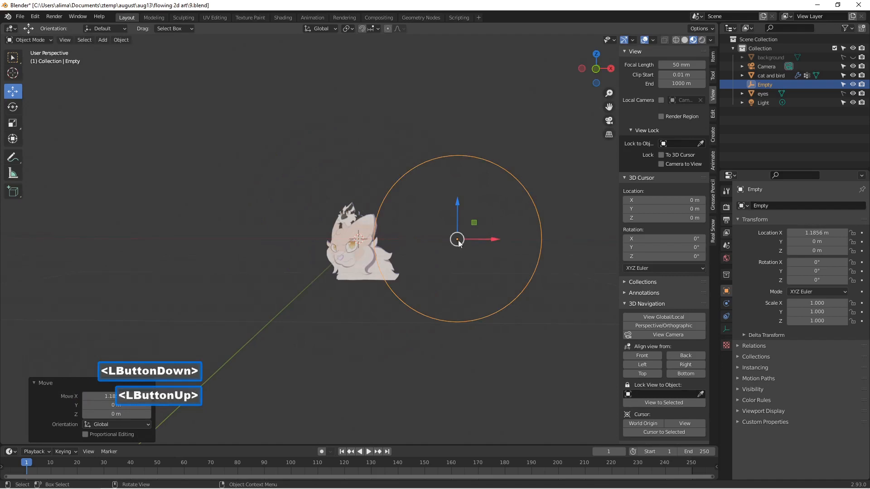
middle_click_drag(496, 253, 393, 274, "shift")
middle_click_drag(446, 289, 468, 248, "ctrl")
left_click_drag(391, 230, 429, 232)
key("s")
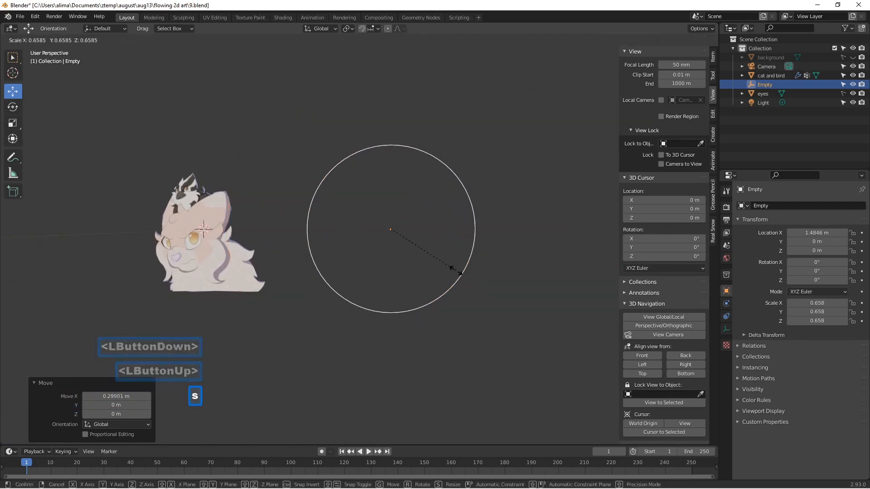
left_click(456, 272)
Set the cat and bird Displace modifier's texture coordinates to Object and pick the circle empty as the reference object
left_click(243, 262)
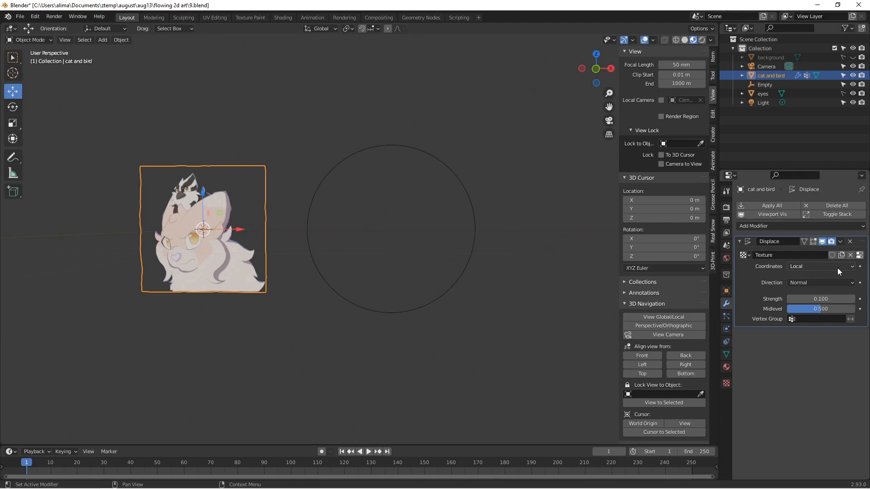
left_click(850, 270)
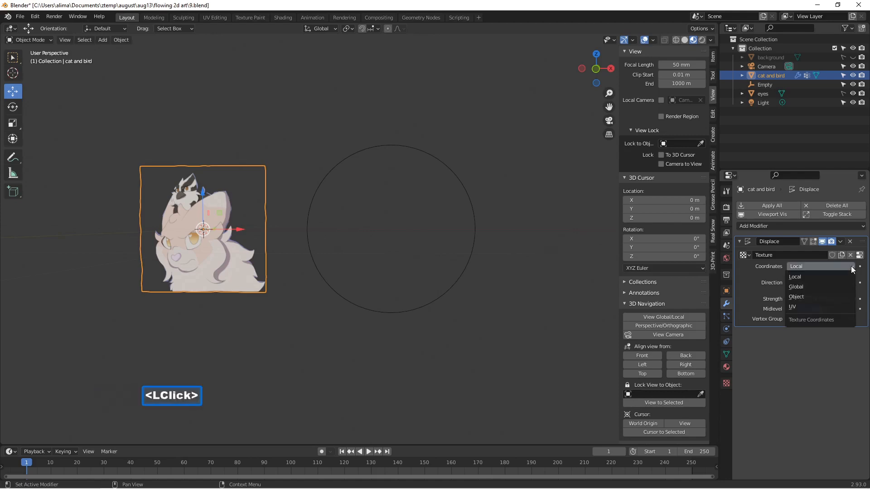
left_click(822, 295)
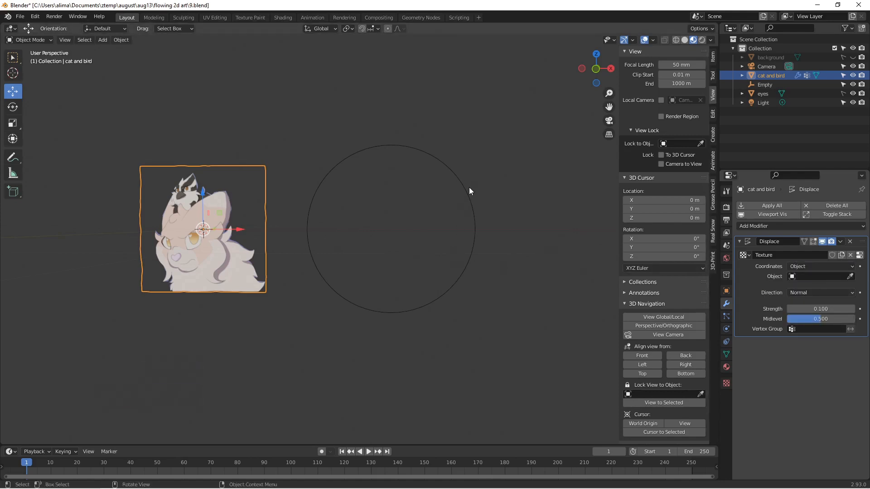
left_click(849, 277)
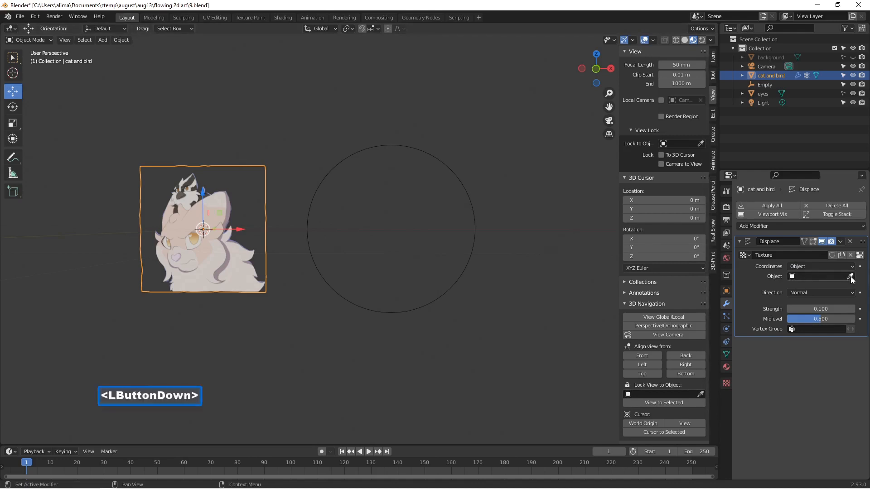
left_click(478, 230)
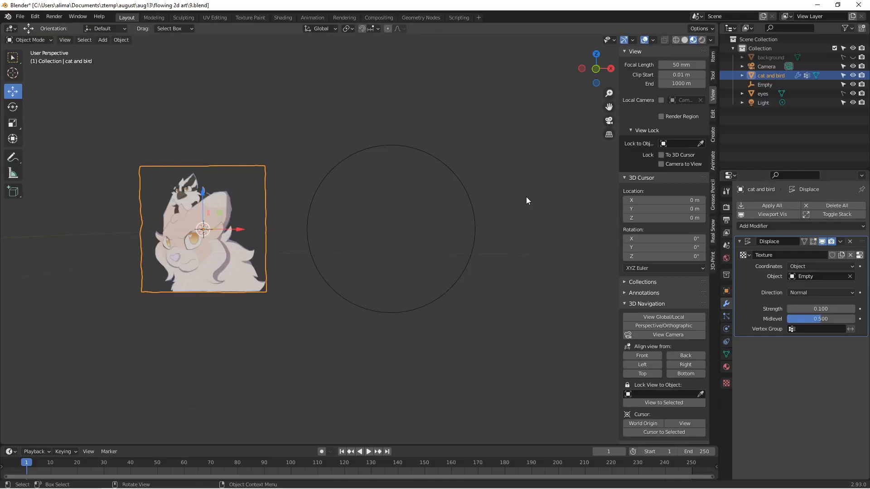
key("Pause")
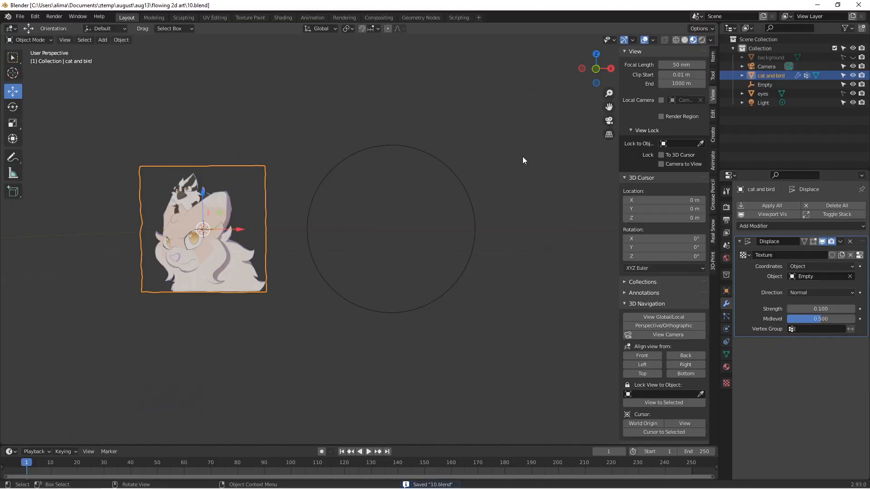
Slide the circle empty back and forth along X to test the displacement, leaving it at about 1.40 m
left_click(477, 226)
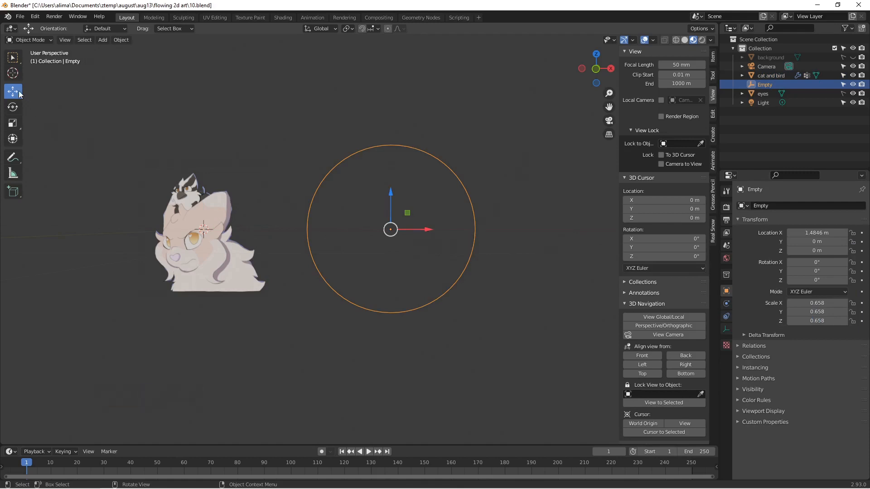
left_click_drag(430, 231, 427, 250)
scroll(339, 247, "up", 2)
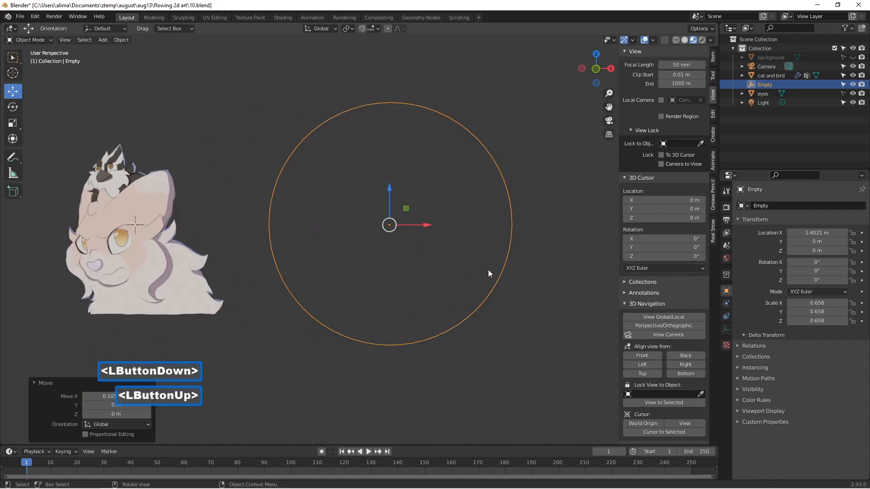
Limit the cat and bird Displace modifier to the vertex group Group, invert its influence, and save the file as 11.blend
left_click(208, 285)
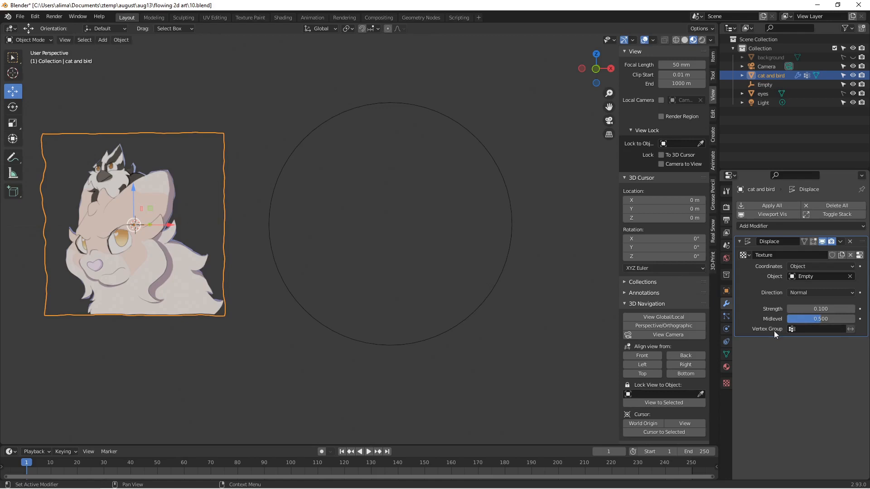
left_click(795, 329)
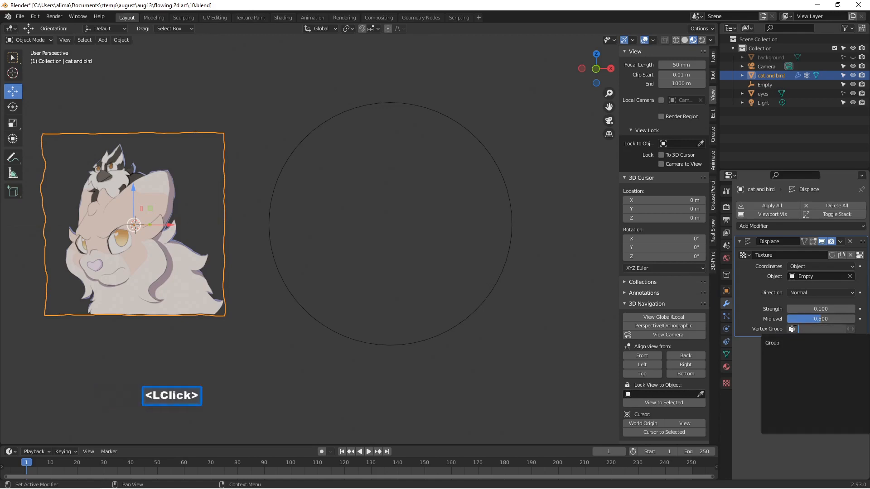
left_click(791, 342)
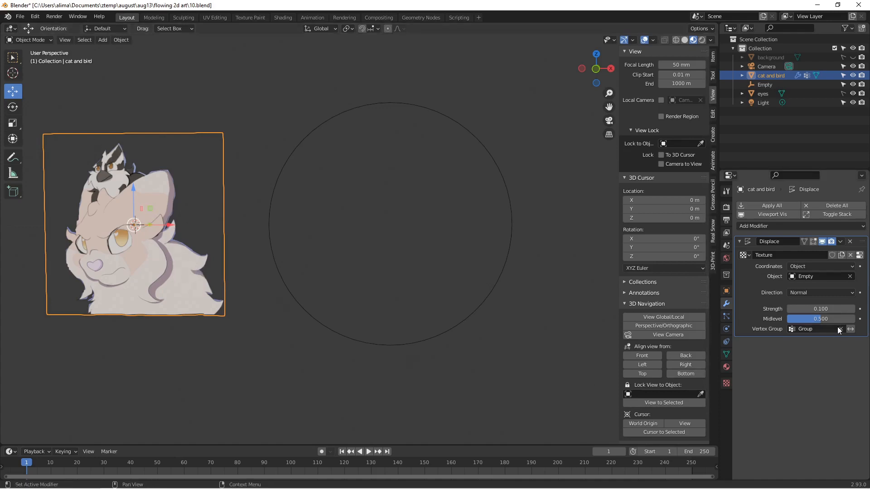
left_click(850, 329)
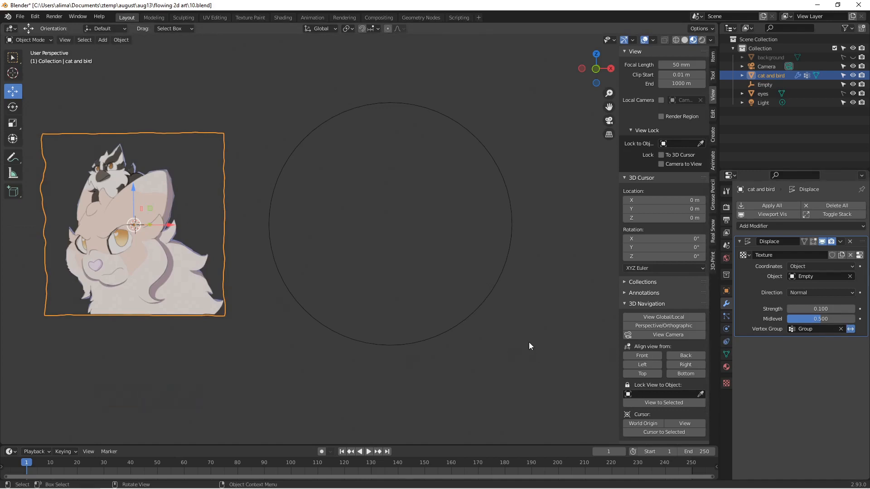
key("Pause")
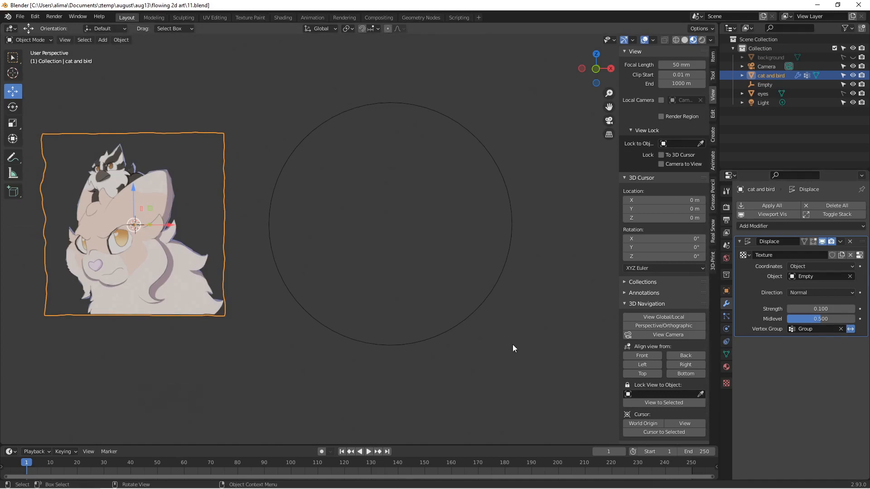
Slide the circle empty along X to about 1.51 m to test the limited displacement, and save the file as 12.blend
left_click(510, 251)
left_click_drag(426, 225, 443, 267)
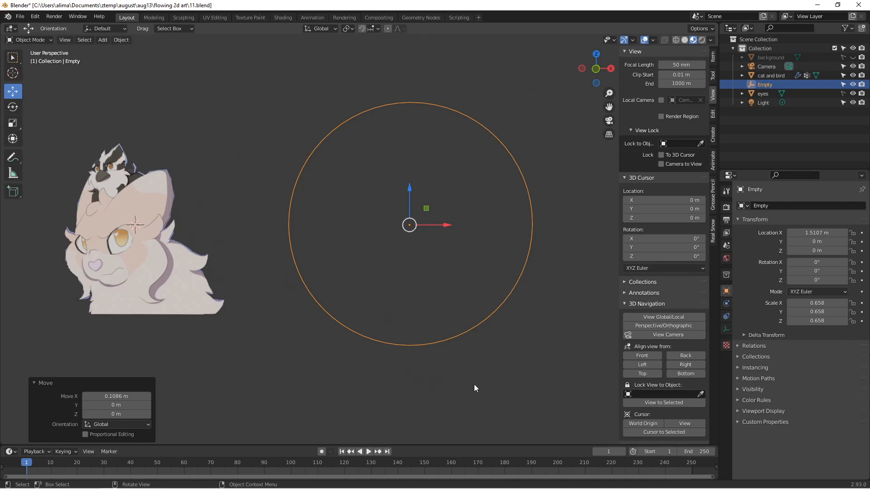
key("ctrl+alt+s")
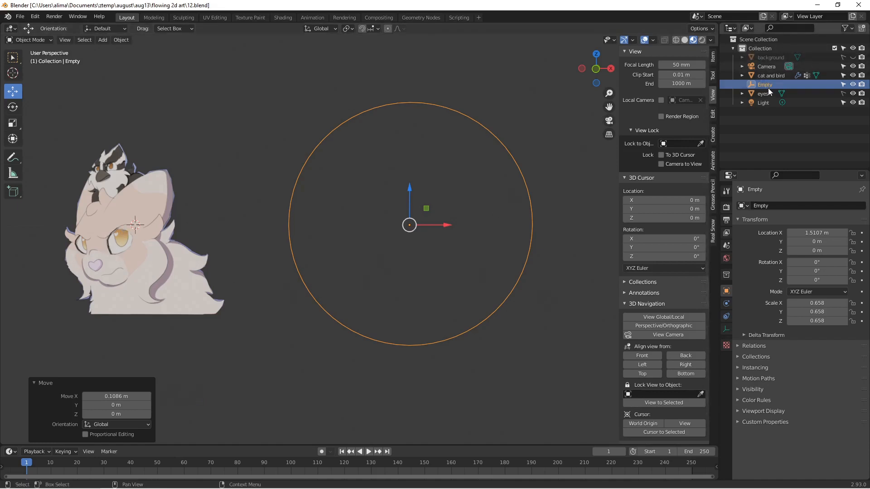
Make the eyes layer selectable and scale it up uniformly by about 1.05
left_click(844, 93)
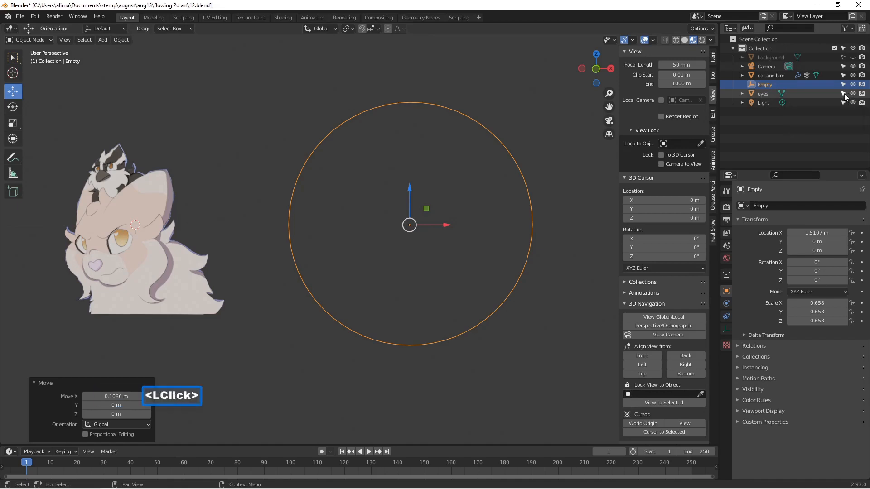
left_click(769, 94)
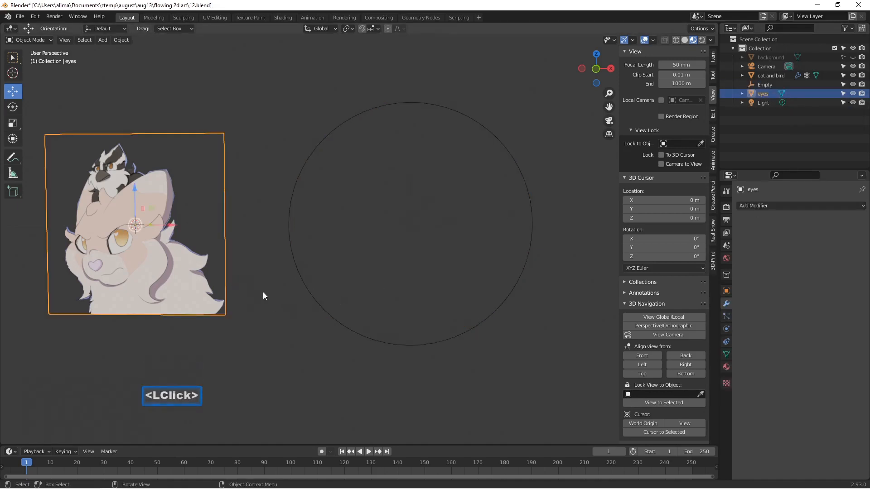
key("s")
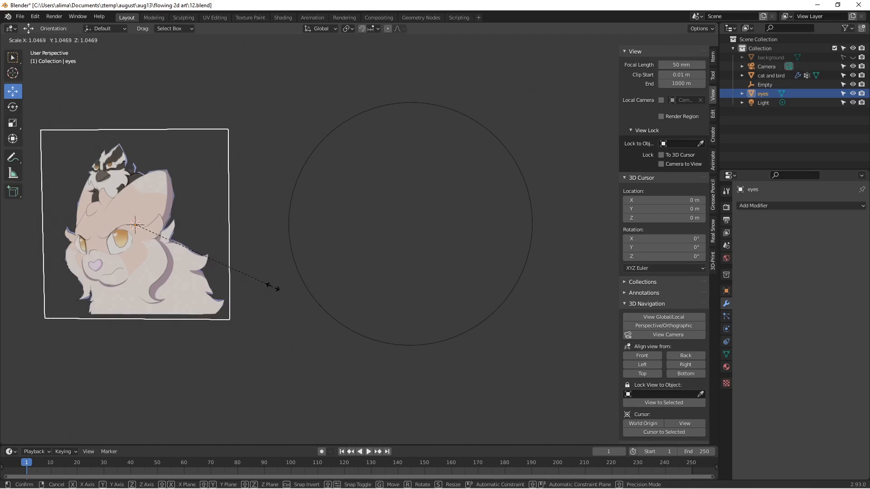
left_click(274, 286)
Fit the eyes layer over the face by scaling it to 0.982 along Z and nudging its height to about -0.0026 m
left_click_drag(134, 186, 137, 190)
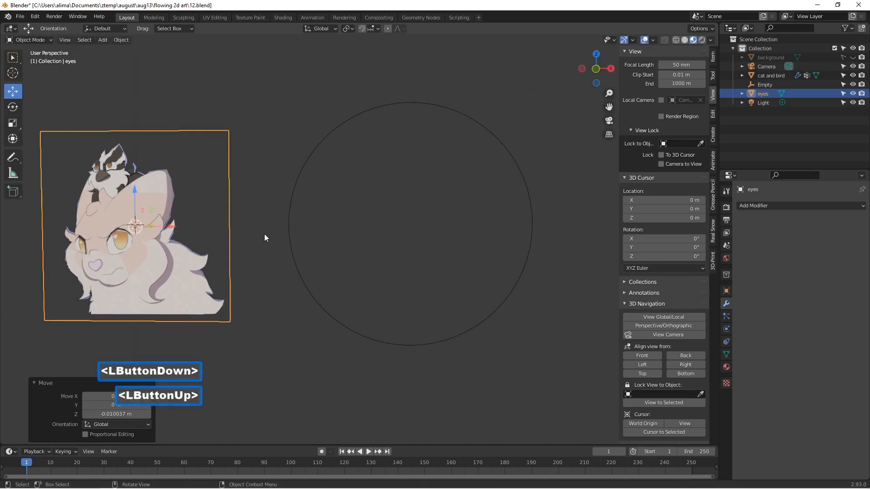
key("s")
key("z")
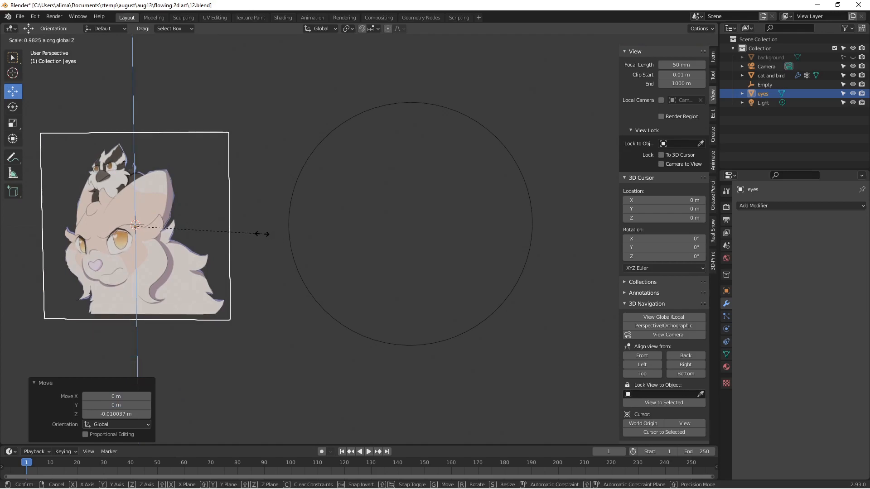
left_click(262, 233)
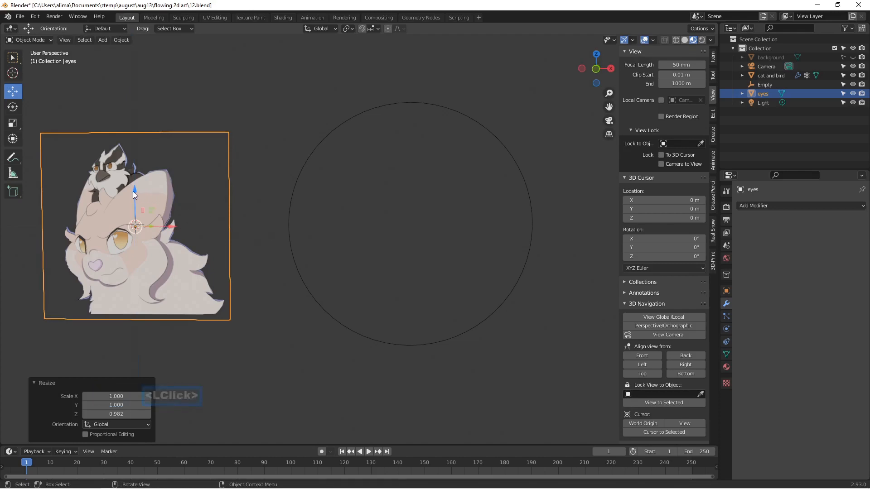
left_click_drag(135, 191, 137, 189)
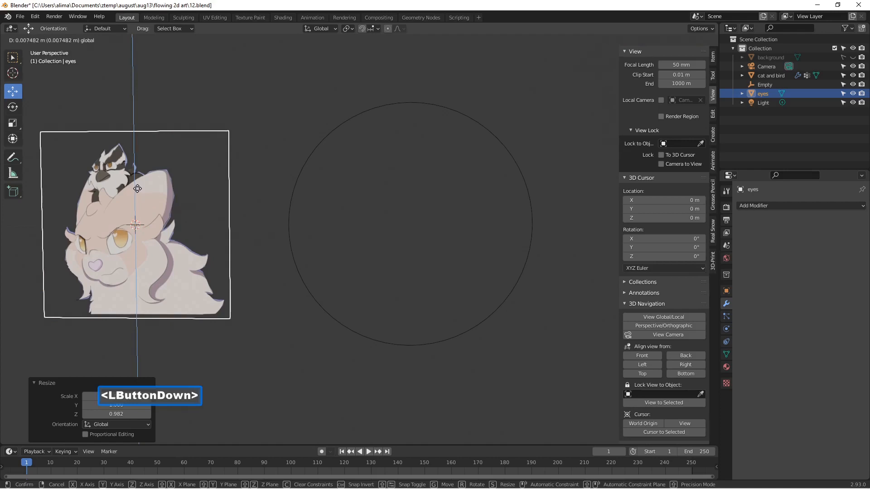
left_click_drag(137, 188, 138, 188)
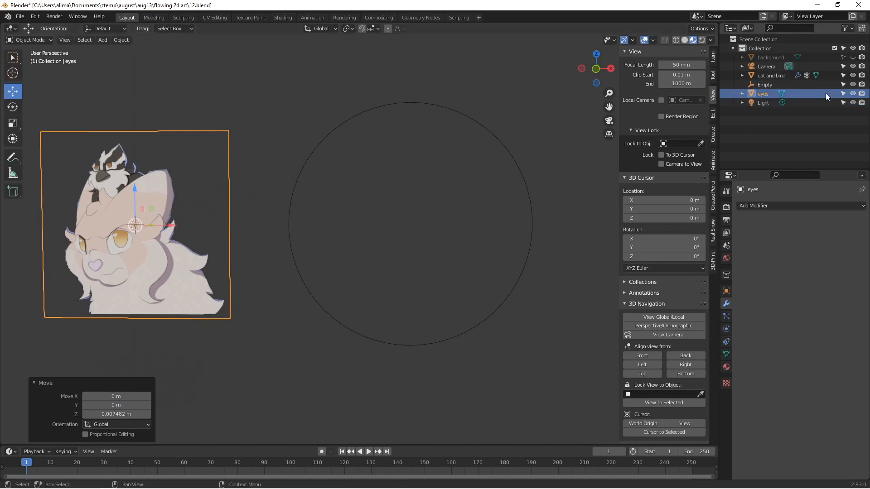
Save the file as 13.blend with the eyes layer made unselectable and the background layer unhidden
left_click(843, 94)
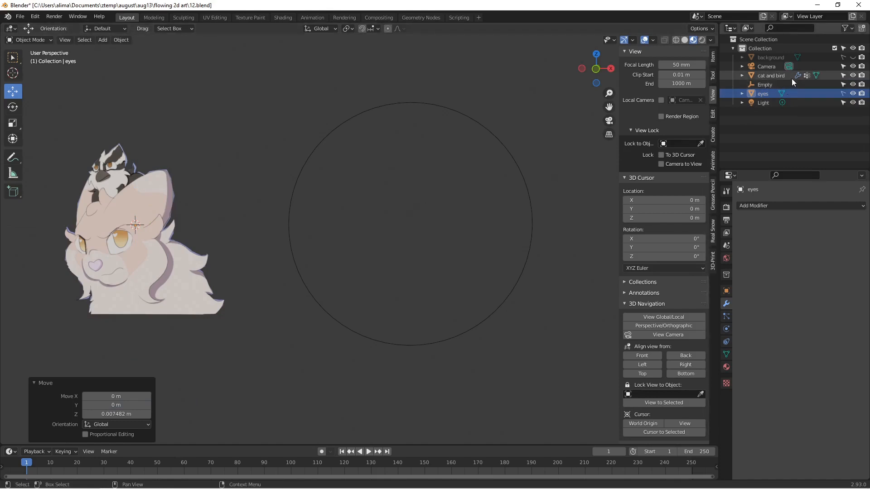
left_click(852, 57)
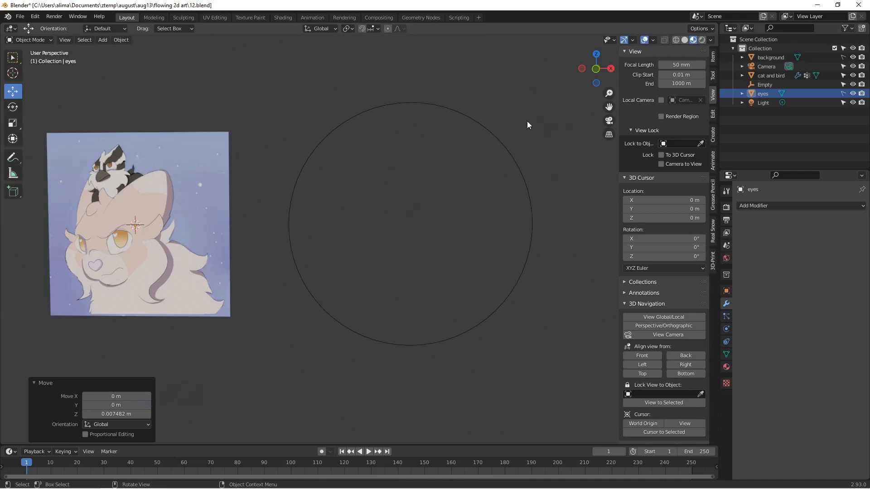
key("Pause")
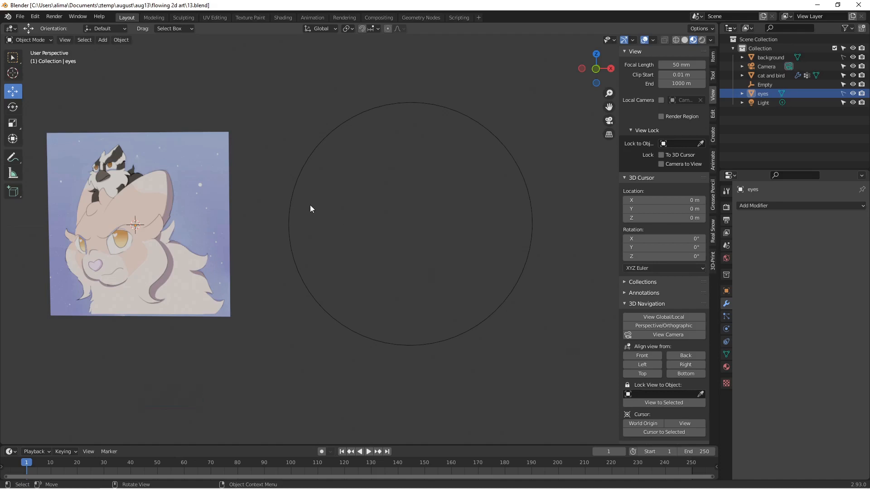
Switch to the Animation workspace and frame the artwork from the front in Material Preview shading in the smaller viewport
left_click(312, 17)
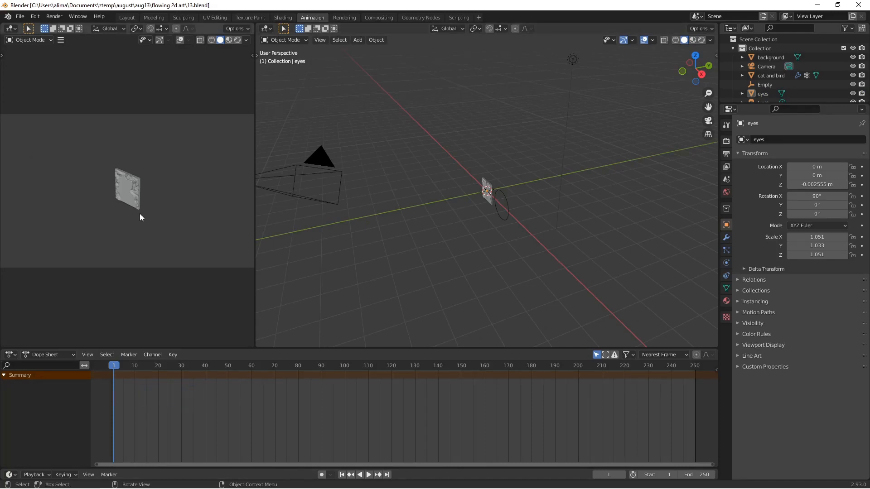
scroll(140, 211, "up", 2)
scroll(143, 206, "up", 5)
middle_click_drag(148, 200, 127, 176)
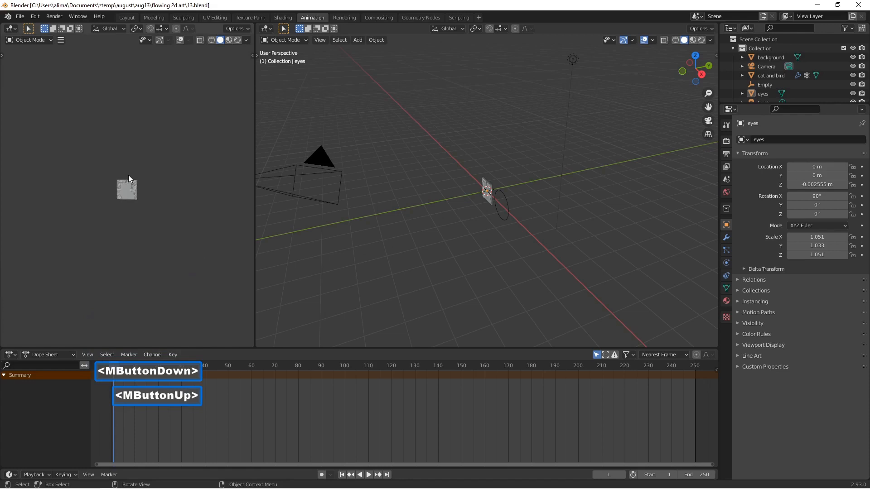
key("shift+b")
left_click_drag(113, 172, 144, 206)
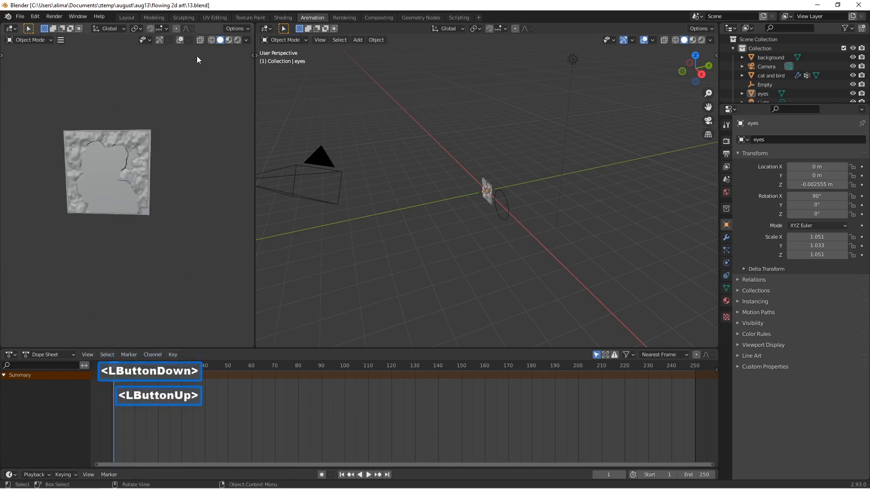
left_click(228, 40)
scroll(150, 162, "up", 4)
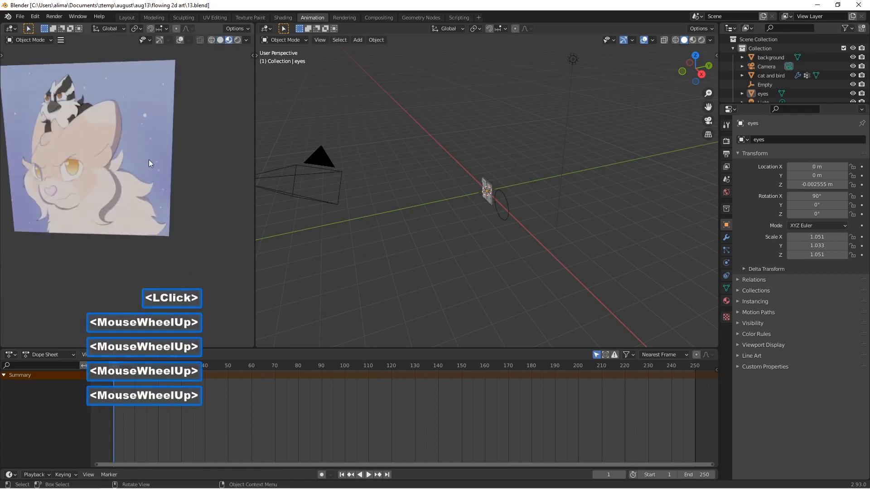
middle_click_drag(134, 168, 190, 222, "shift")
scroll(173, 221, "up", 2)
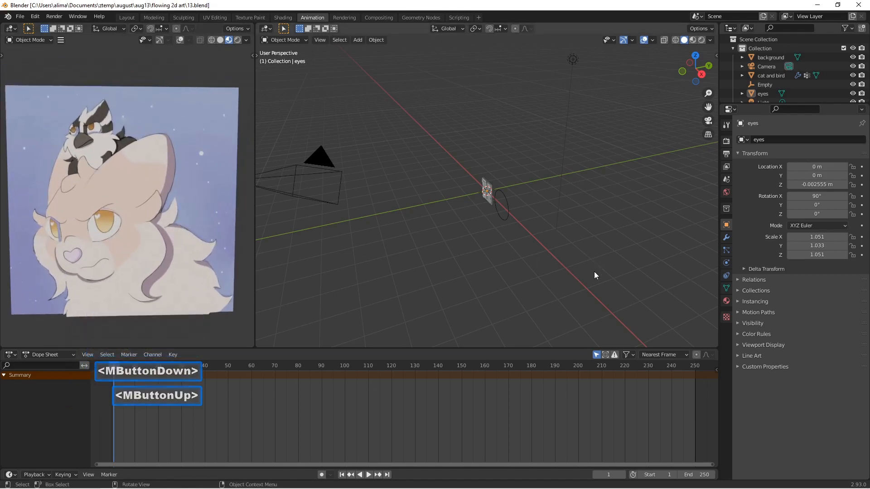
Frame the artwork from a slightly angled front view in Material Preview in the larger viewport, and save the file as 14.blend
key("n")
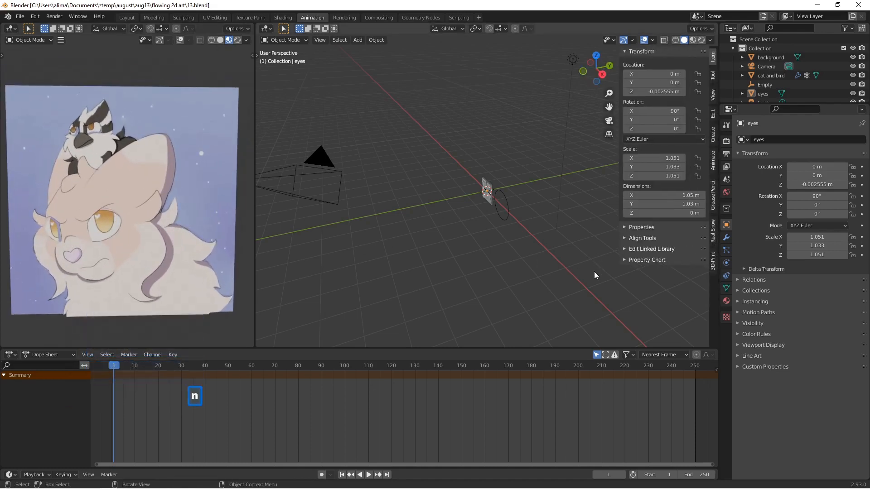
left_click(713, 96)
left_click(656, 303)
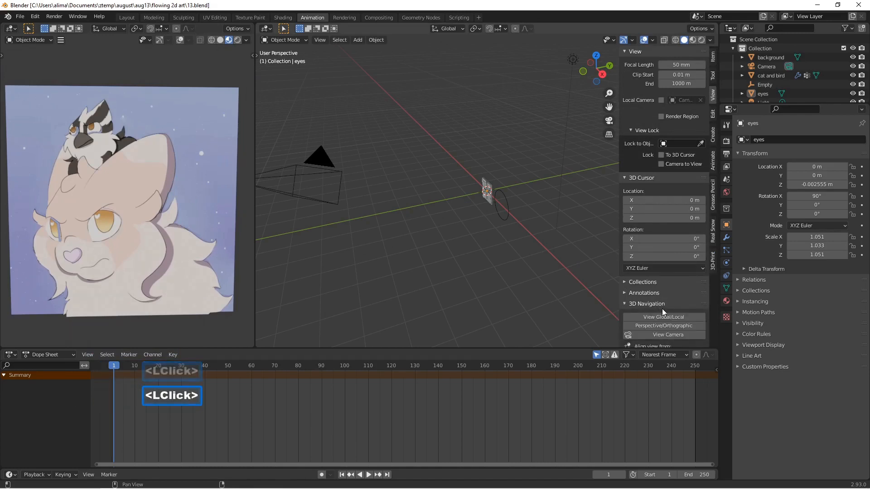
scroll(663, 307, "down", 3)
left_click(643, 300)
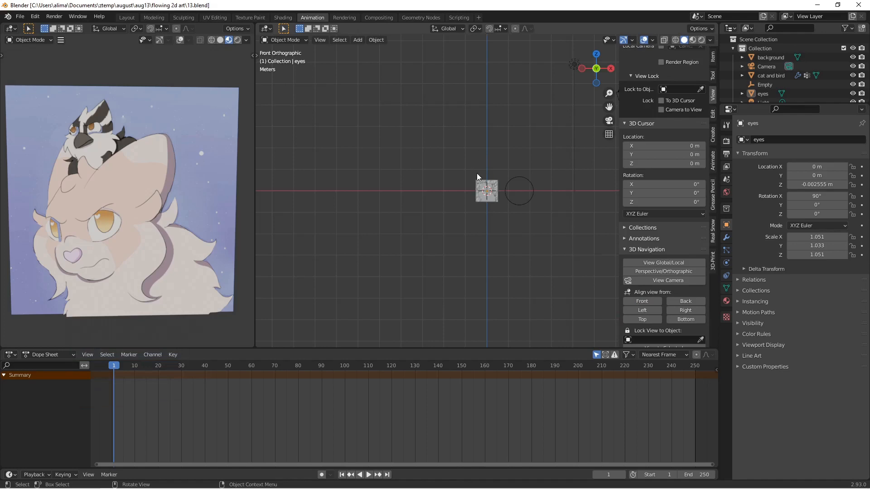
key("shift+b")
left_click_drag(468, 172, 500, 210)
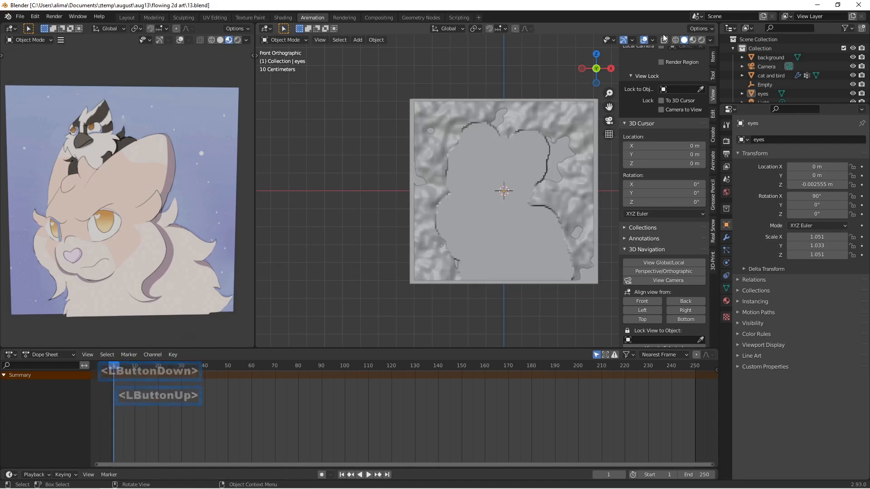
left_click(692, 40)
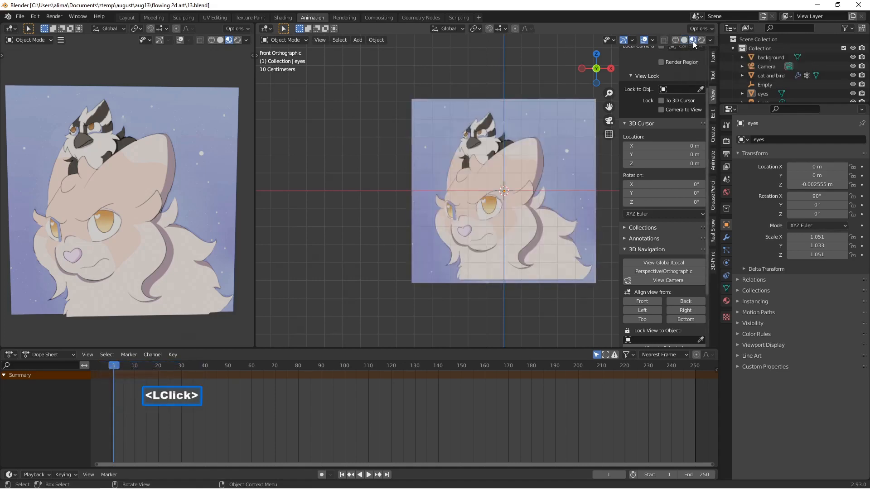
middle_click_drag(545, 184, 531, 166, "shift")
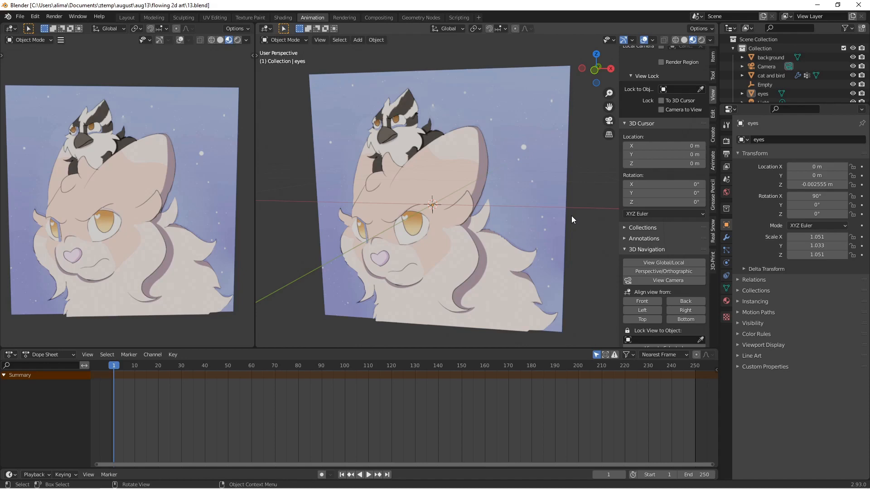
key("Pause")
Show the toolbar in the larger viewport and align the active camera to the current view
left_click(320, 41)
left_click(325, 48)
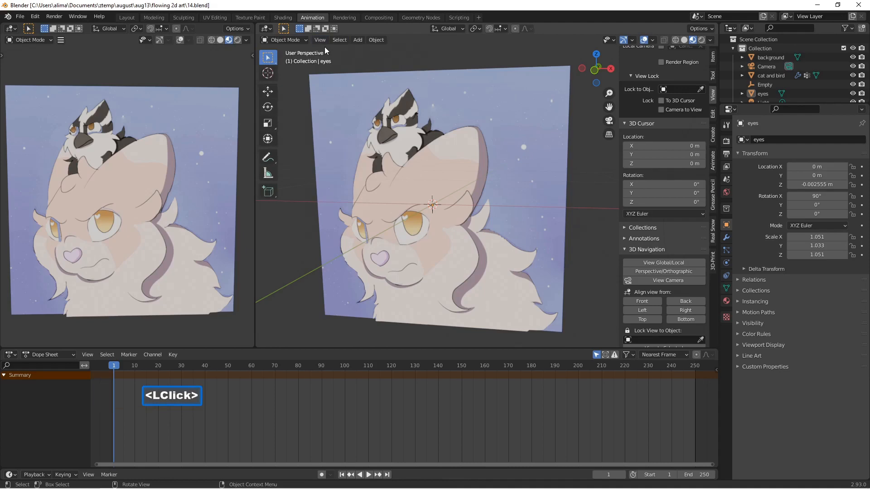
left_click(325, 40)
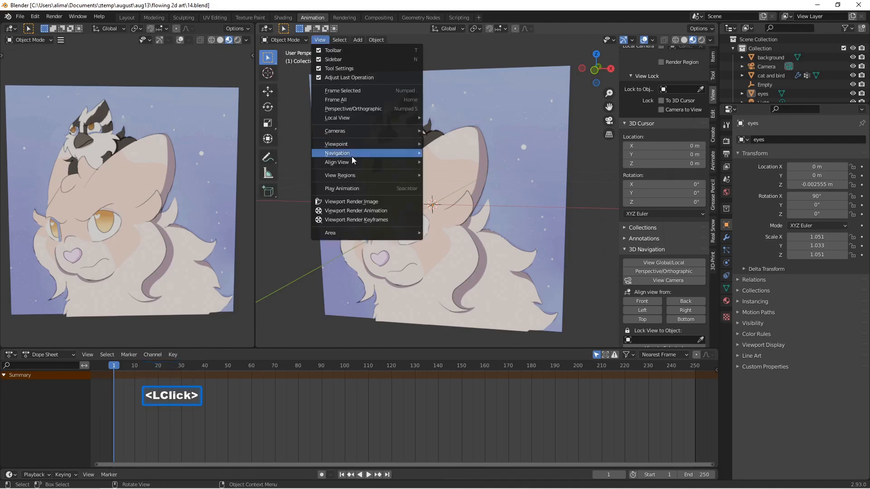
mouse_move(353, 163)
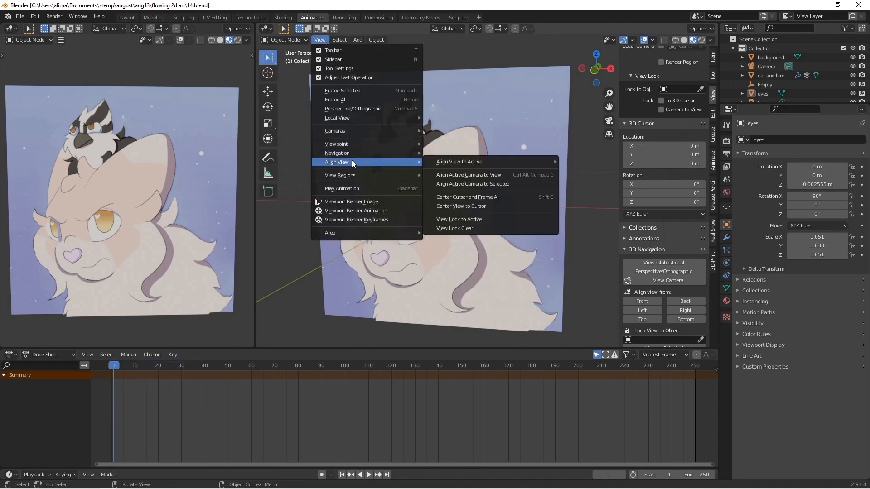
left_click(508, 176)
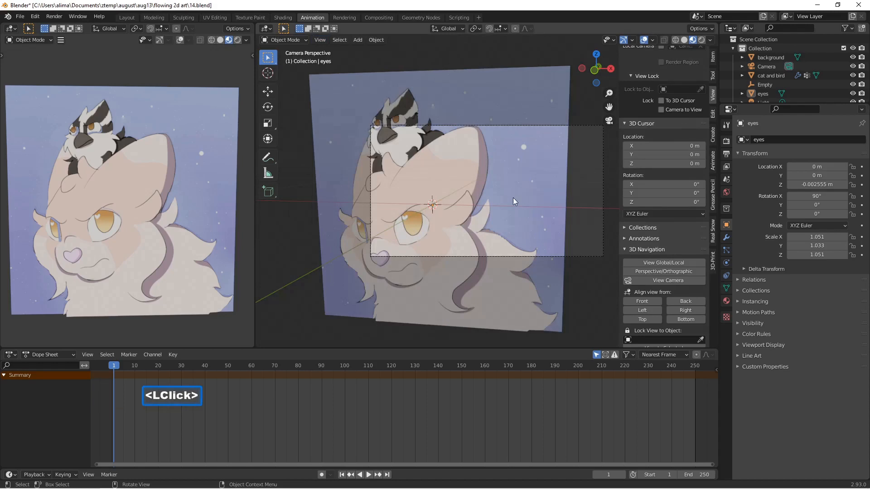
Select the camera by its frame and activate the Move tool
left_click(601, 216)
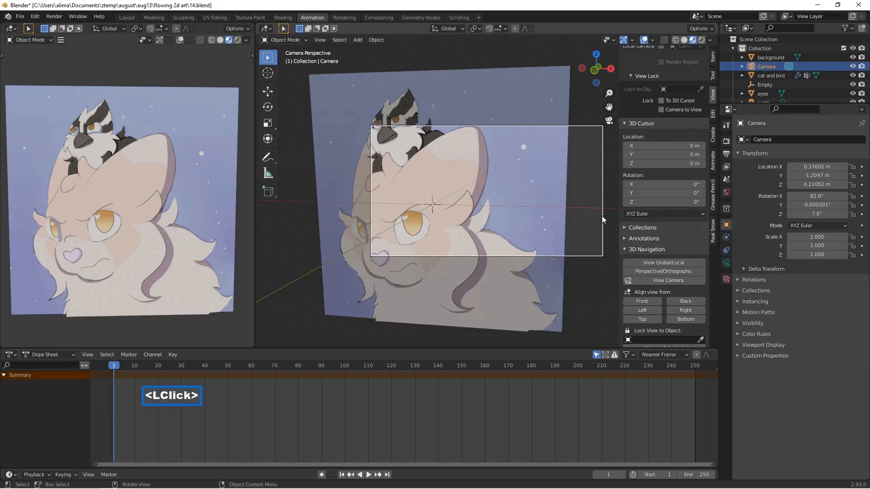
scroll(599, 215, "down", 1)
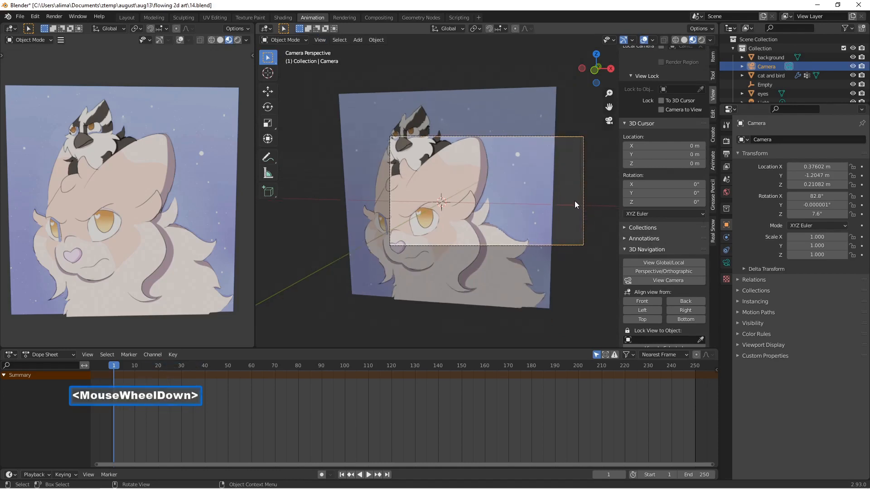
left_click_drag(609, 107, 593, 199)
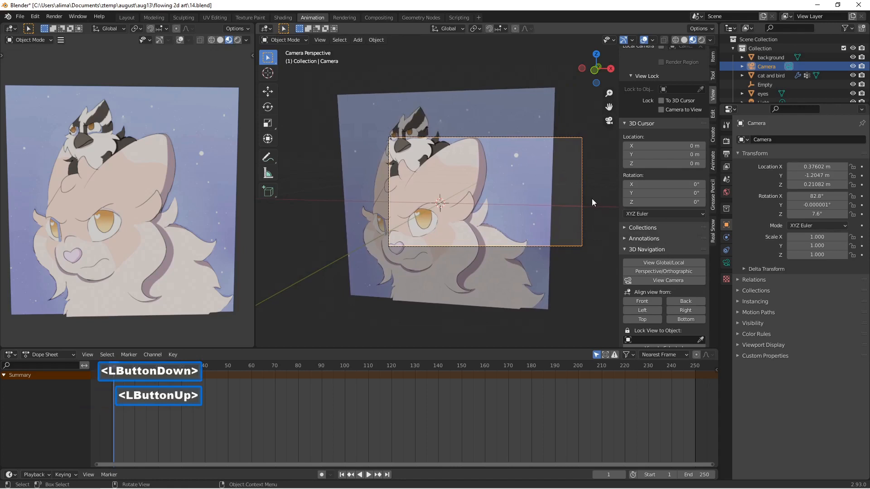
left_click(273, 92)
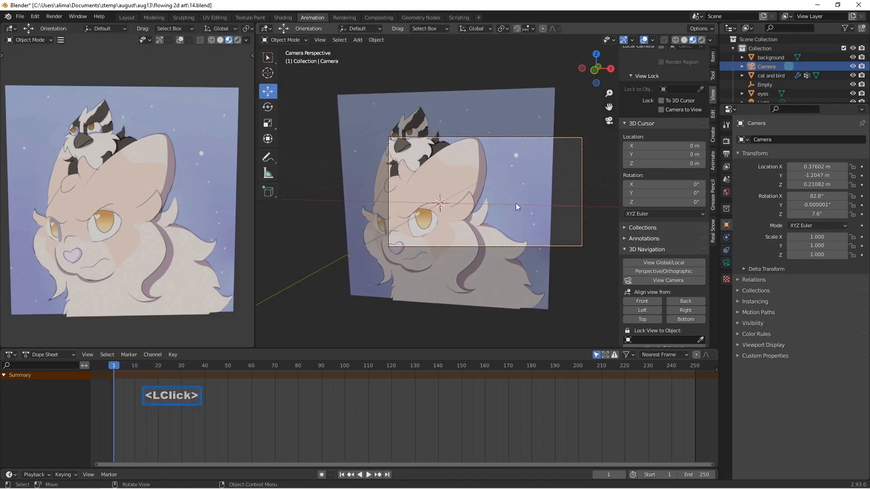
scroll(531, 208, "up", 1)
scroll(532, 209, "up", 2)
scroll(527, 204, "down", 7)
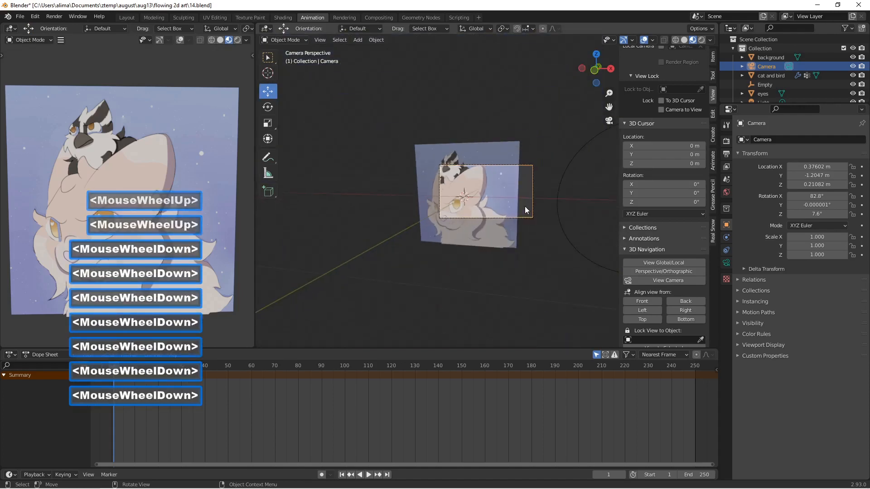
scroll(525, 206, "down", 2)
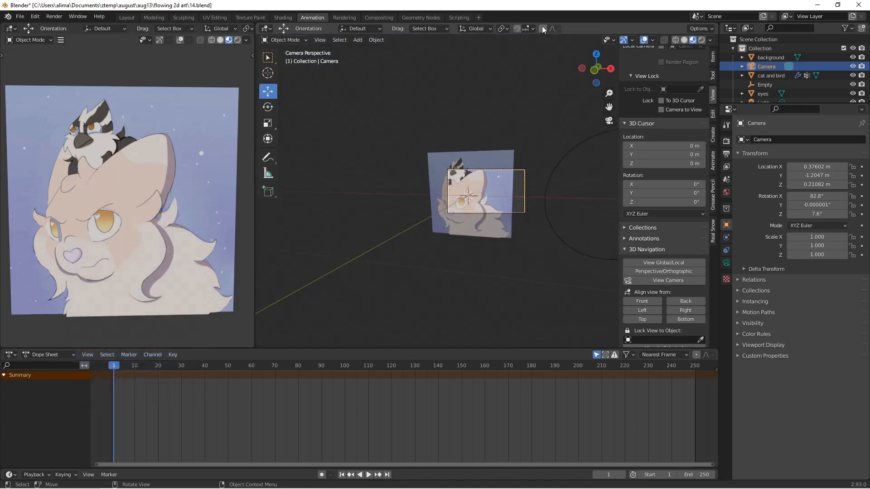
Set the camera's lens Shift X to -0.220 and shorten its focal length so the artwork fits within the frame's height
left_click(653, 41)
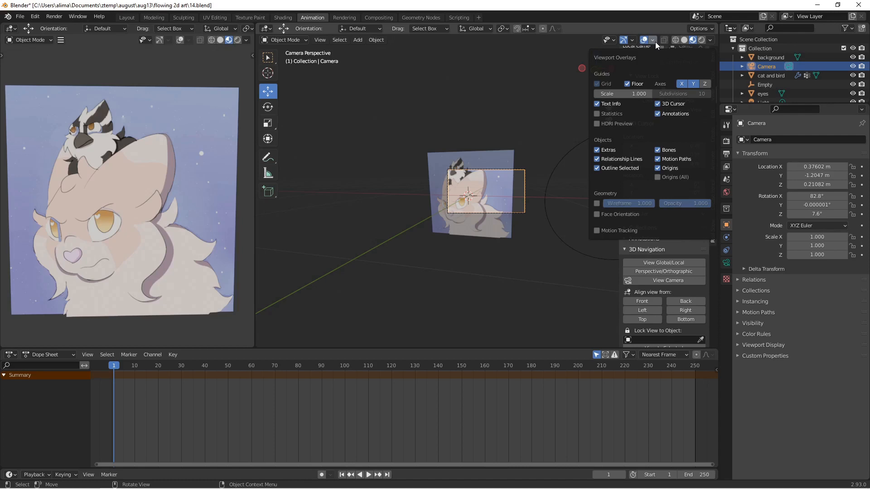
left_click(507, 159)
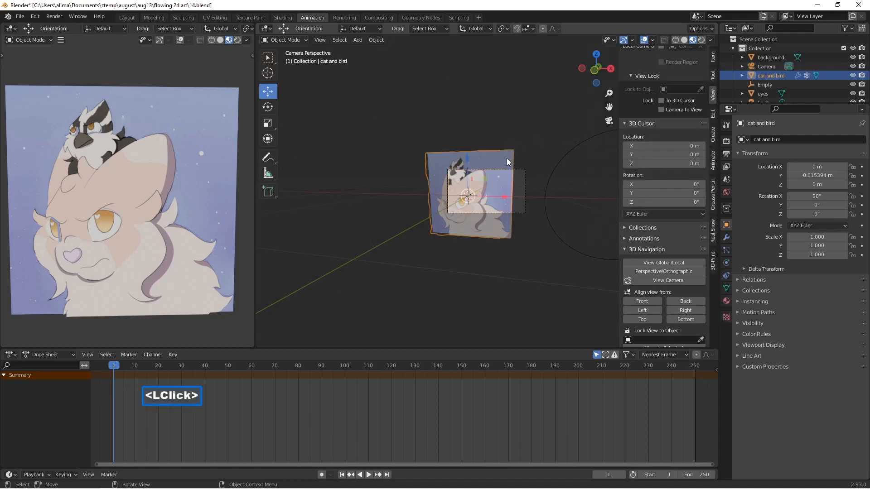
left_click(524, 176)
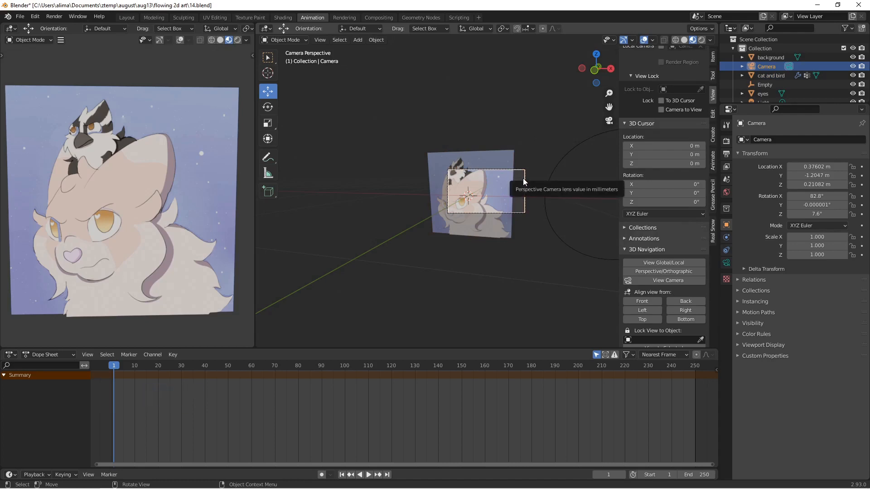
left_click(727, 263)
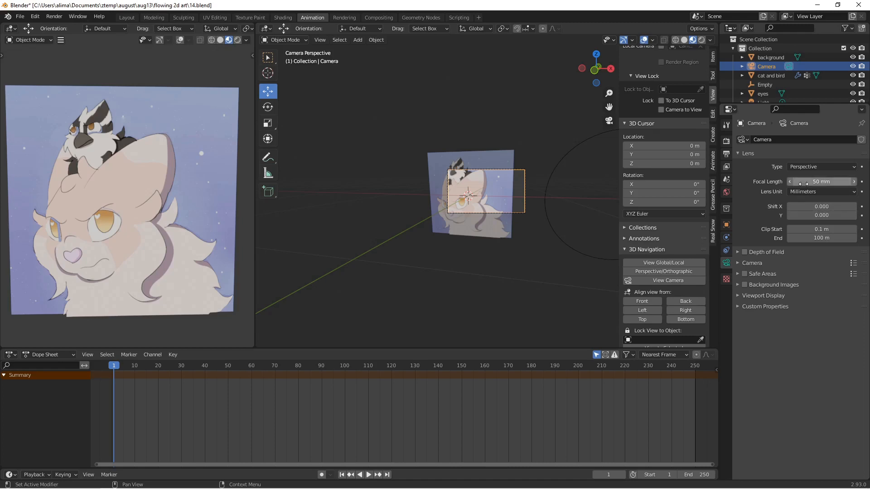
left_click_drag(810, 207, 761, 206)
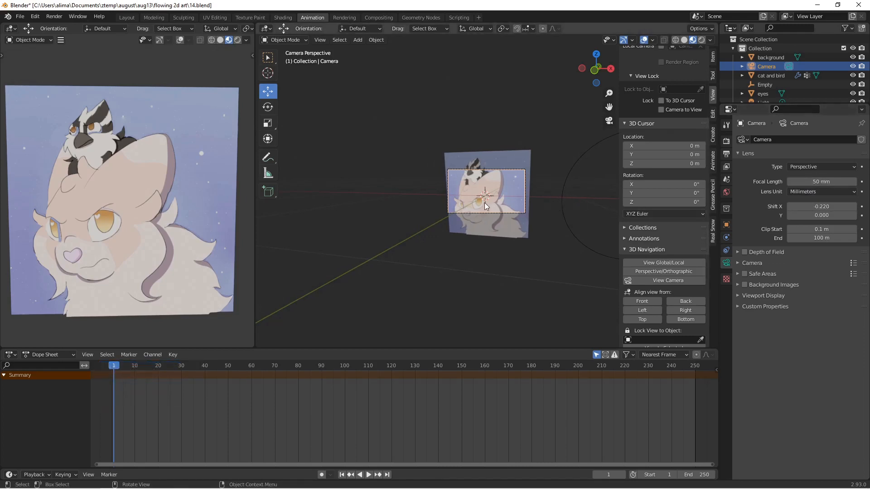
scroll(494, 203, "up", 5)
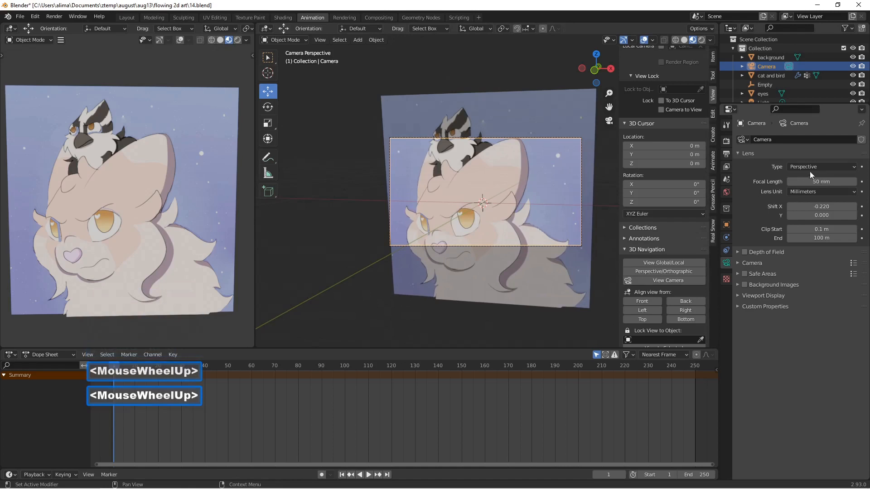
left_click_drag(811, 179, 771, 178)
Select the background layer, try to scale it along X, and show the selectability toggles in the Outliner
left_click(547, 157)
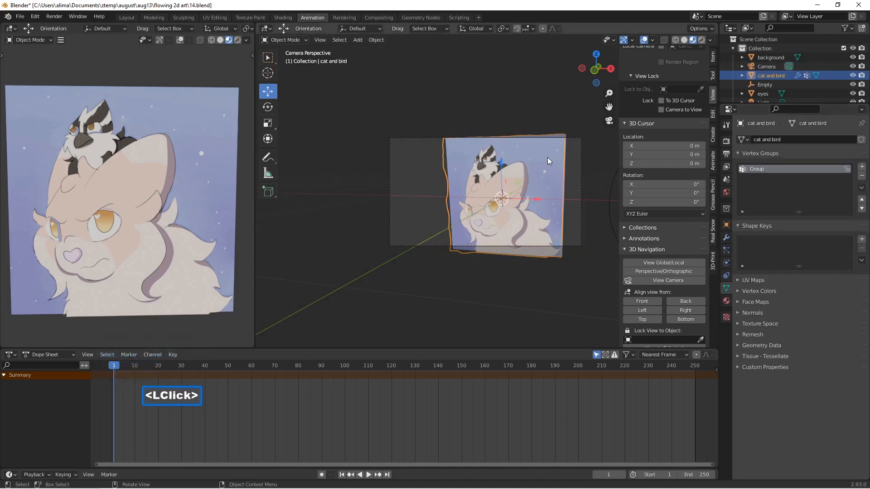
left_click(775, 58)
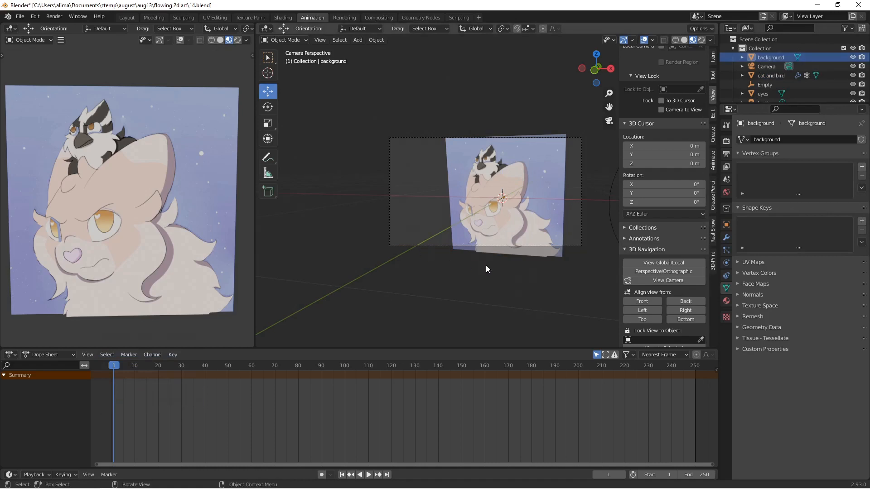
key("s")
key("x")
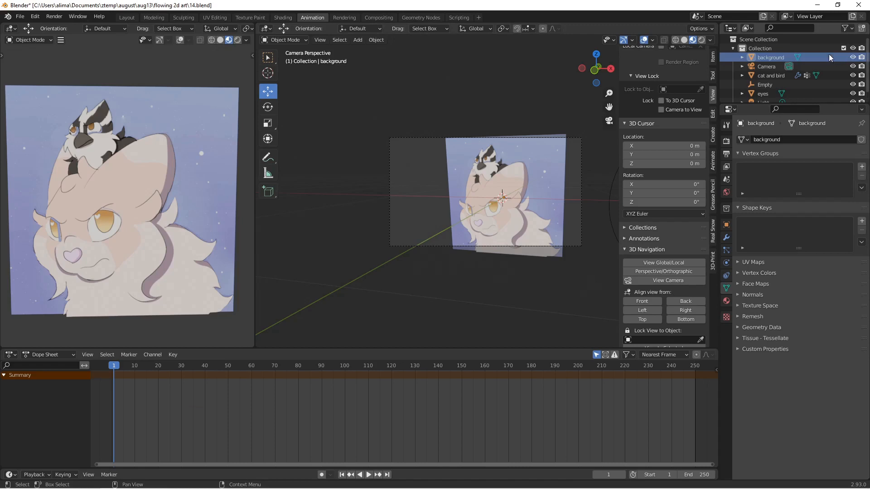
left_click(845, 29)
left_click(782, 58)
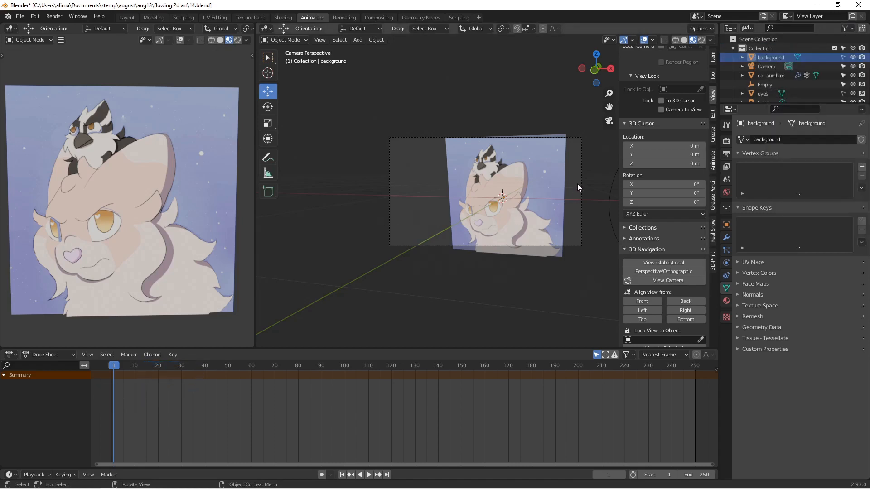
left_click(766, 59)
key("x")
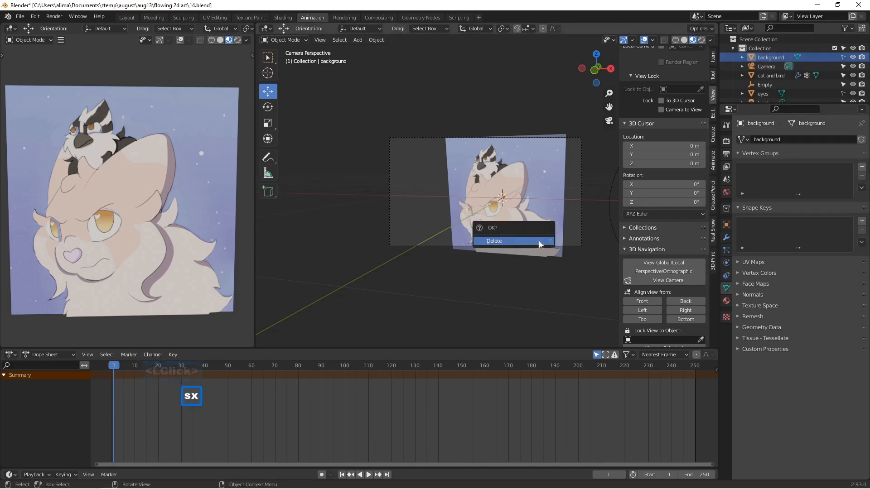
left_click(573, 171)
Make the background layer selectable and stretch it along the global X axis to nearly twice its width
left_click(763, 49)
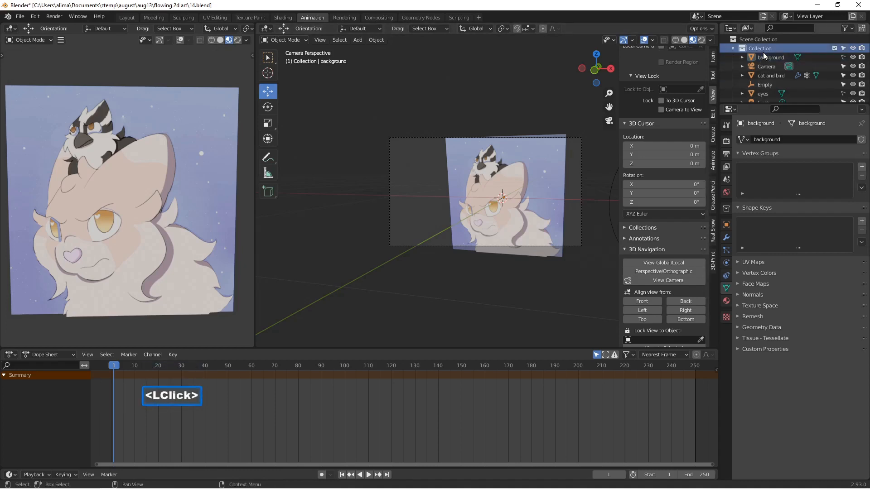
left_click(843, 57)
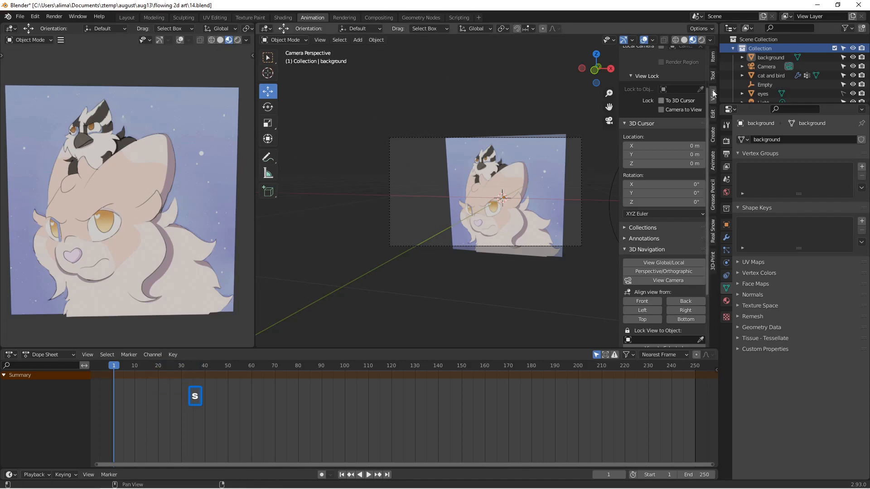
left_click(767, 58)
left_click(766, 60)
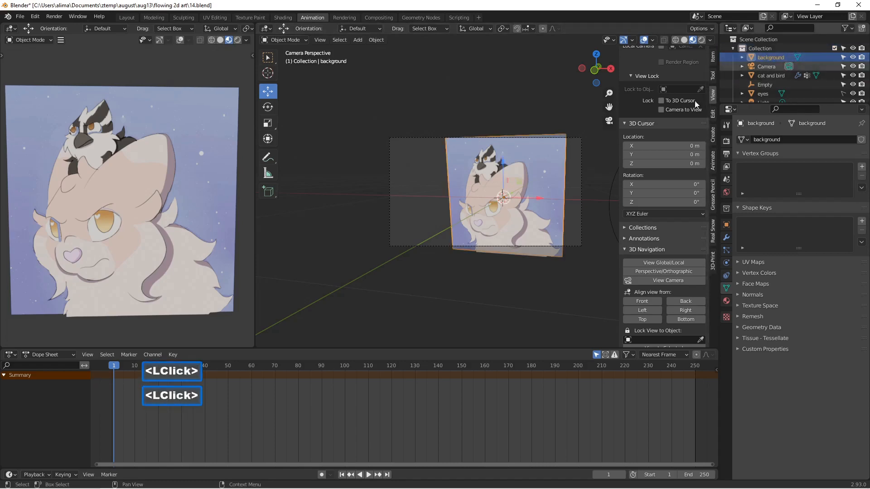
key("s")
key("x")
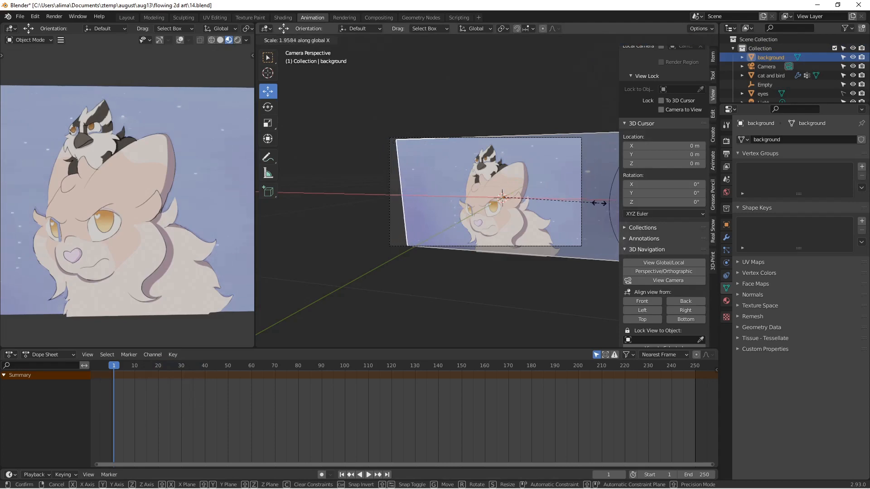
left_click(589, 204)
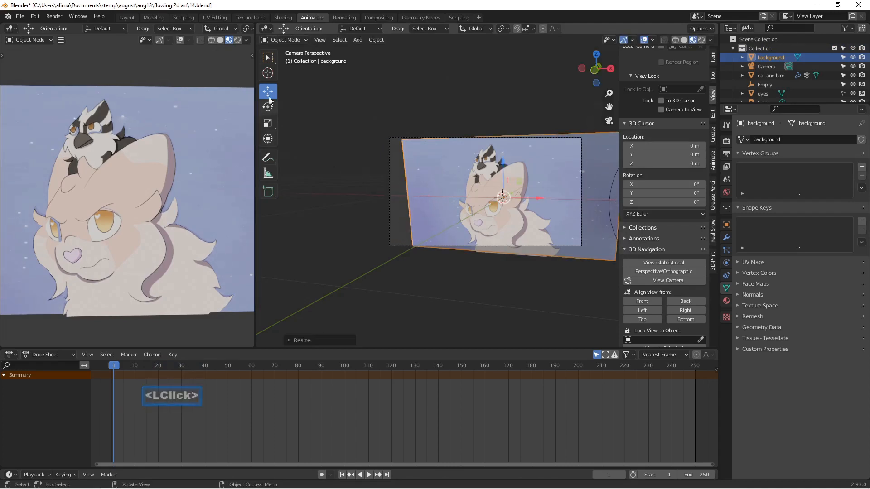
Move the background layer along negative X until it covers the full width of the camera frame
scroll(442, 205, "down", 2)
left_click_drag(532, 197, 504, 196)
middle_click_drag(541, 221, 524, 168, "ctrl")
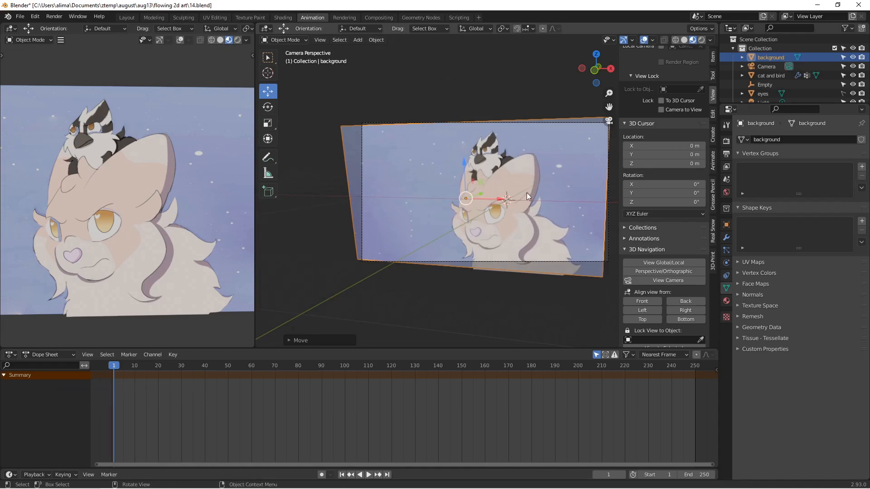
Scale the background layer by about 1.045 along Z and widen it slightly along X so it extends past the camera frame
key("s")
key("z")
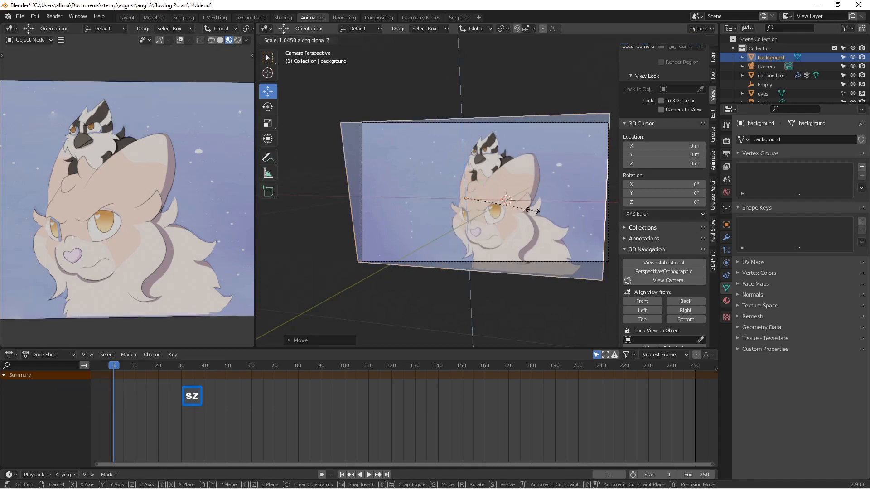
left_click(532, 210)
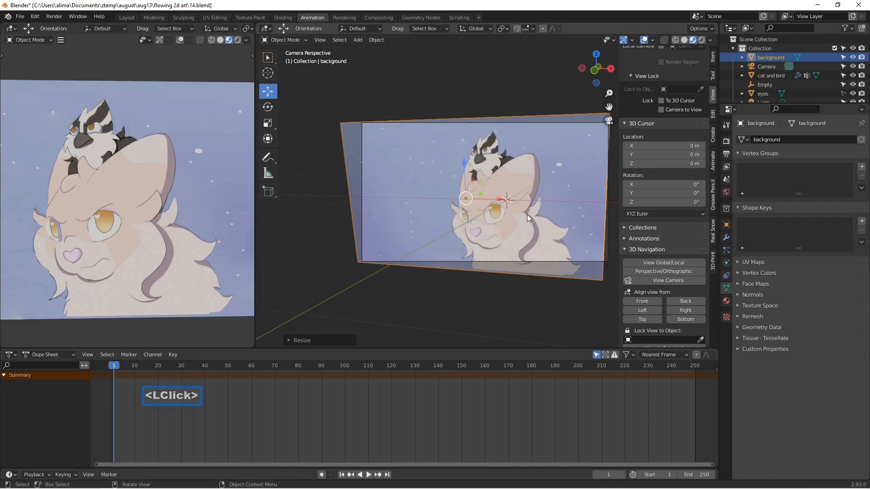
key("s")
key("x")
left_click(558, 225)
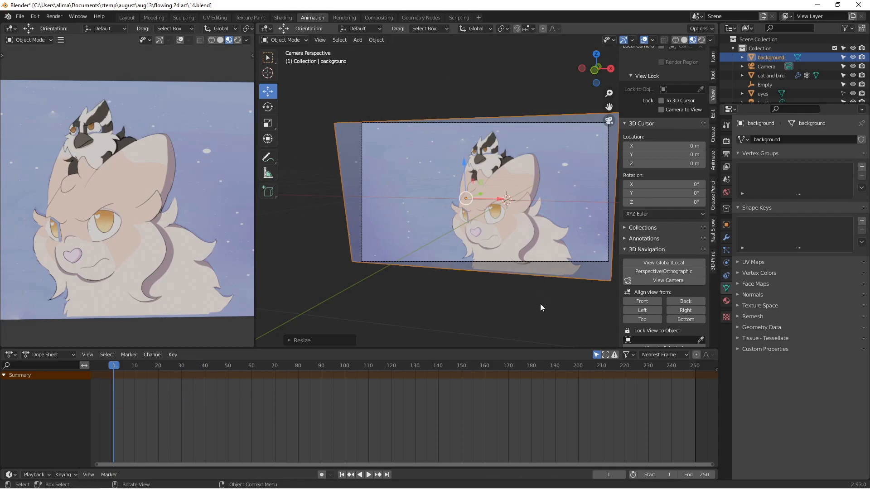
Save the file incrementally as 15.blend and 16.blend
key("Pause")
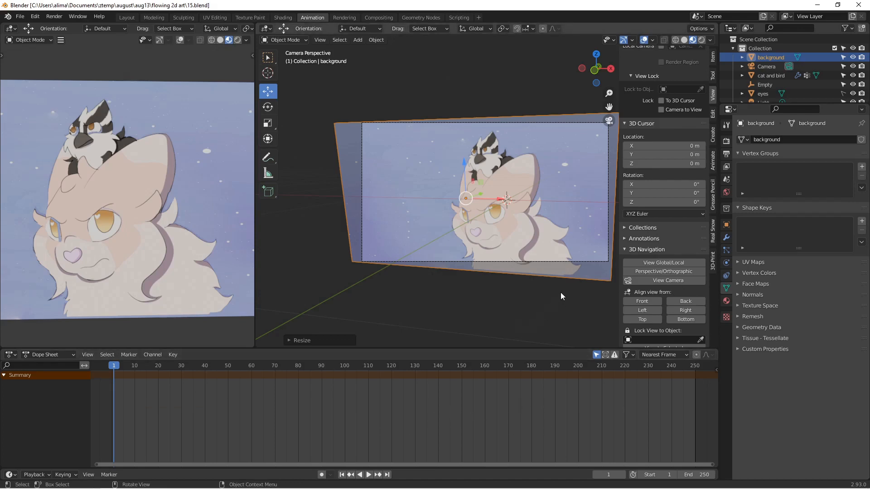
scroll(561, 292, "down", 5)
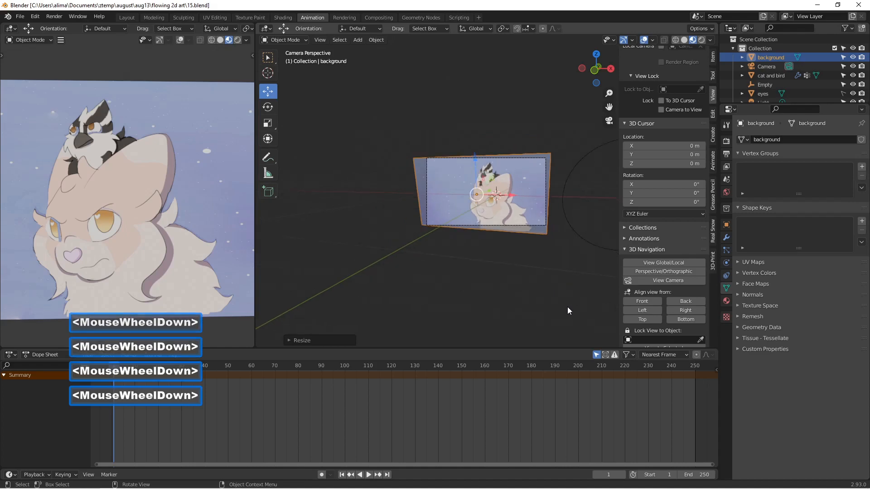
middle_click_drag(578, 290, 477, 314, "shift")
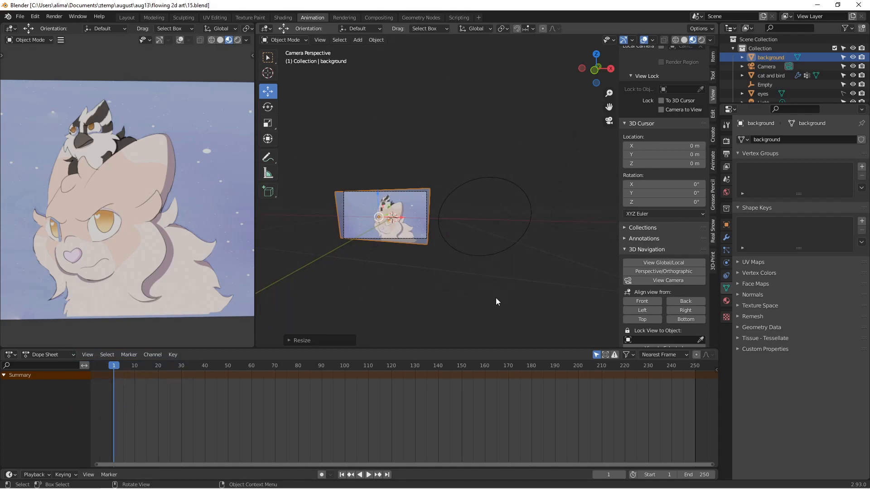
key("Pause")
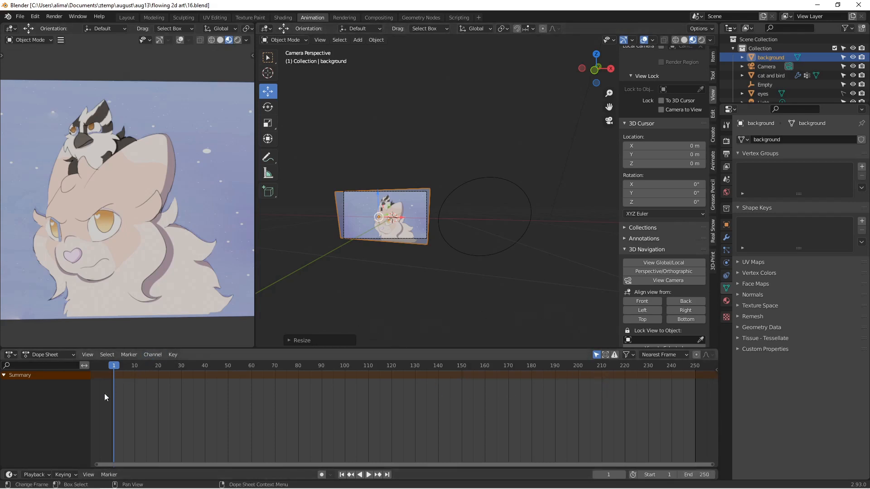
Set the active keying set to Location and insert a location keyframe for the circle empty at frame 1
left_click(63, 475)
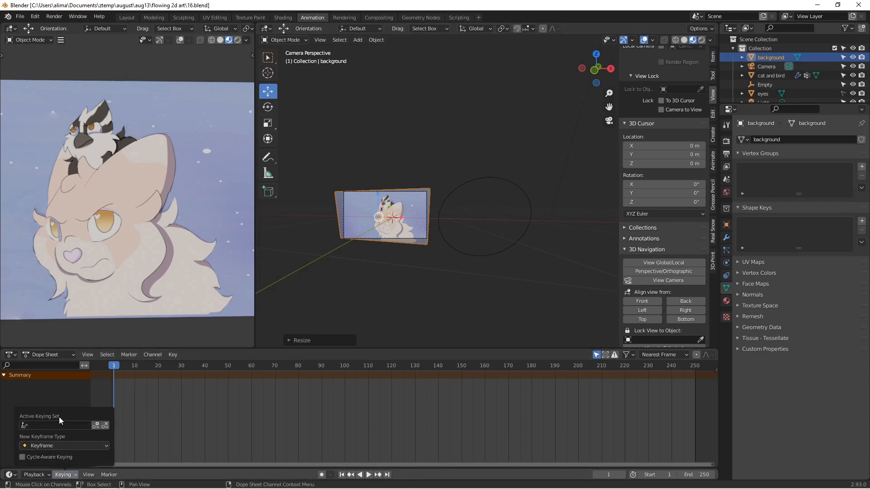
left_click(25, 427)
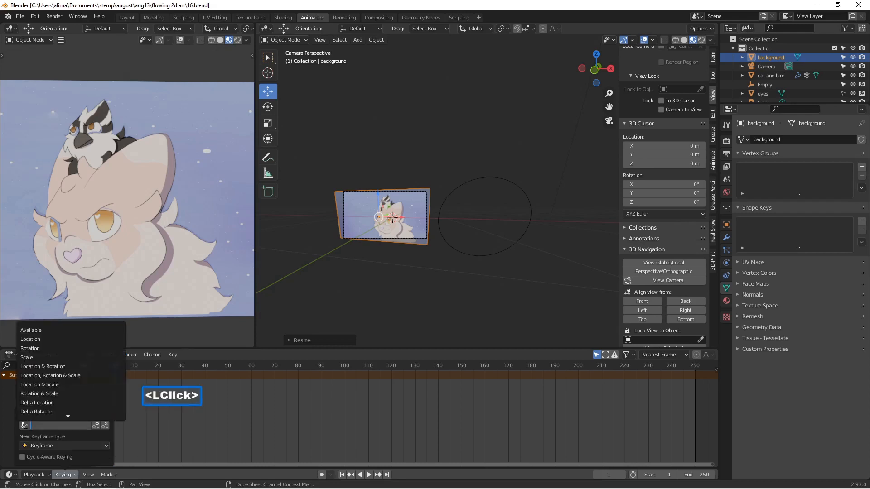
left_click(70, 340)
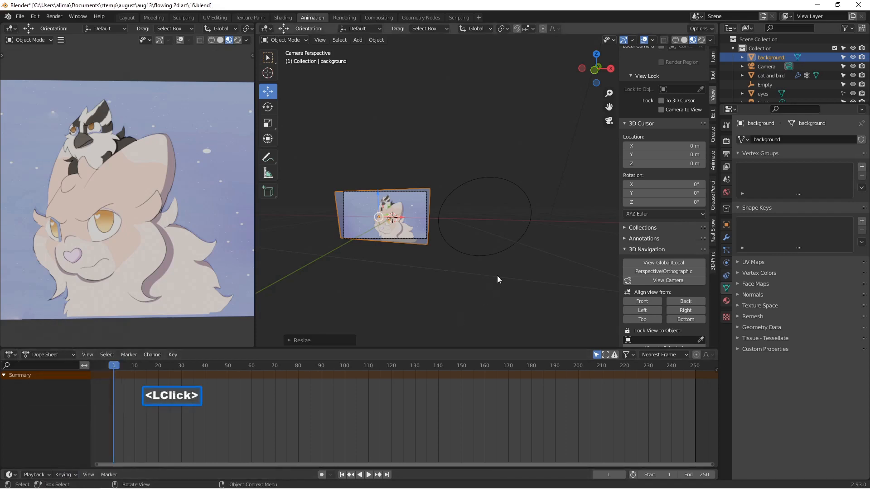
left_click(509, 251)
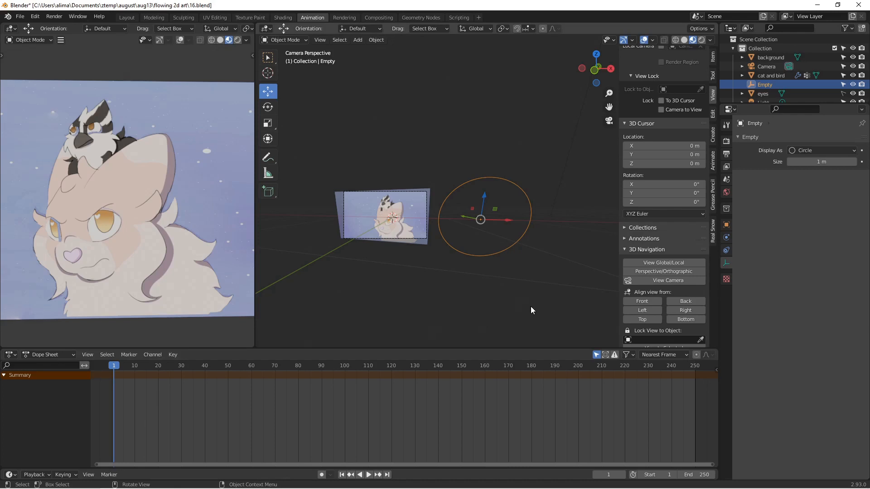
key("i")
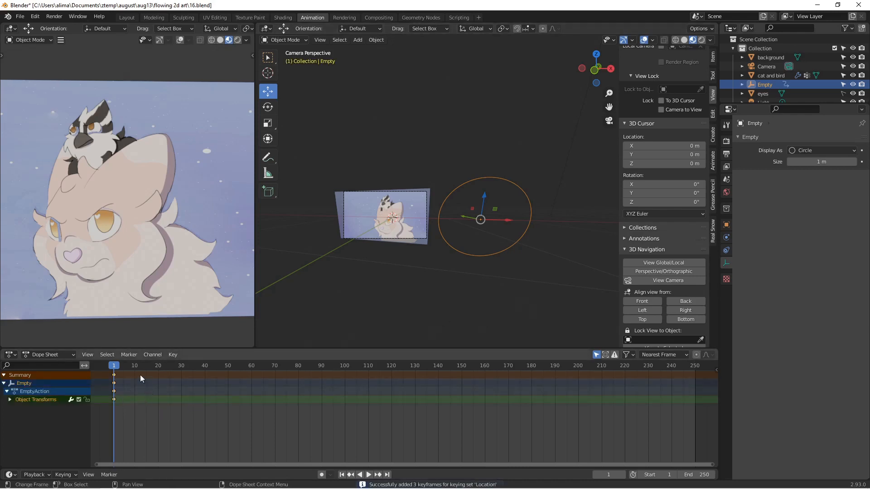
At frame 200, move the circle empty along negative X past the far side of the artwork and insert a location keyframe
left_click_drag(120, 367, 121, 367)
left_click_drag(219, 367, 301, 373)
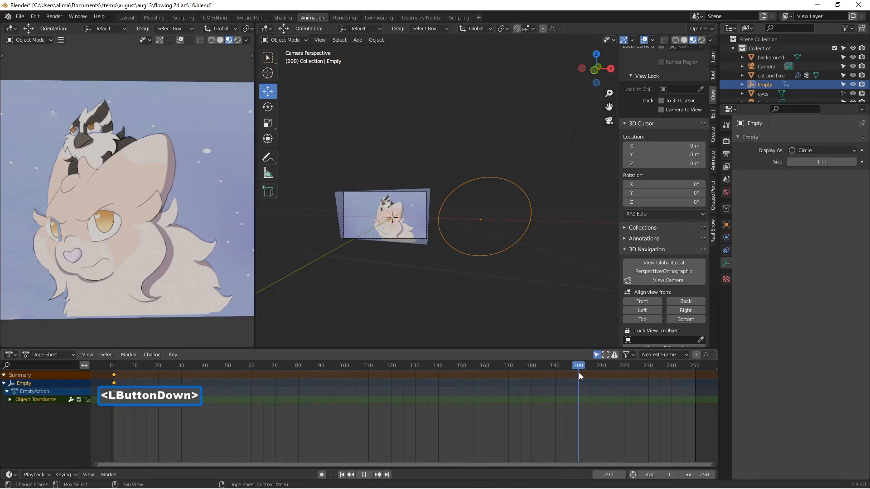
left_click_drag(578, 372, 578, 373)
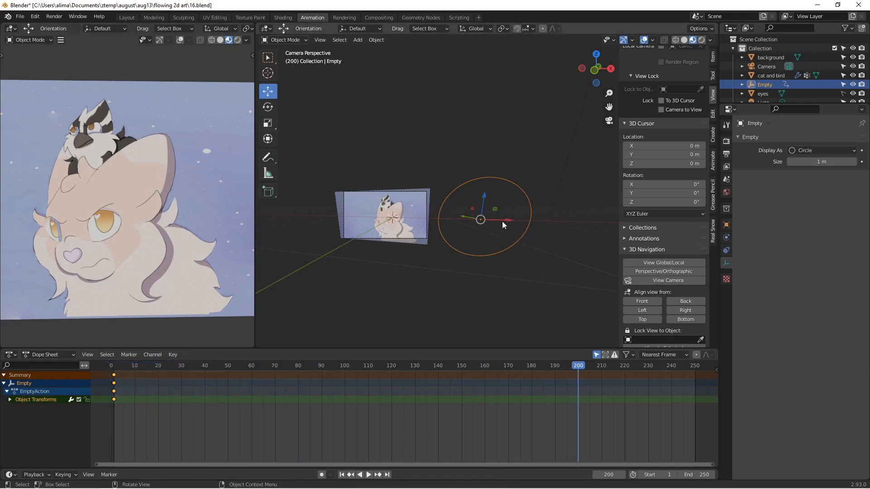
left_click_drag(506, 220, 308, 250)
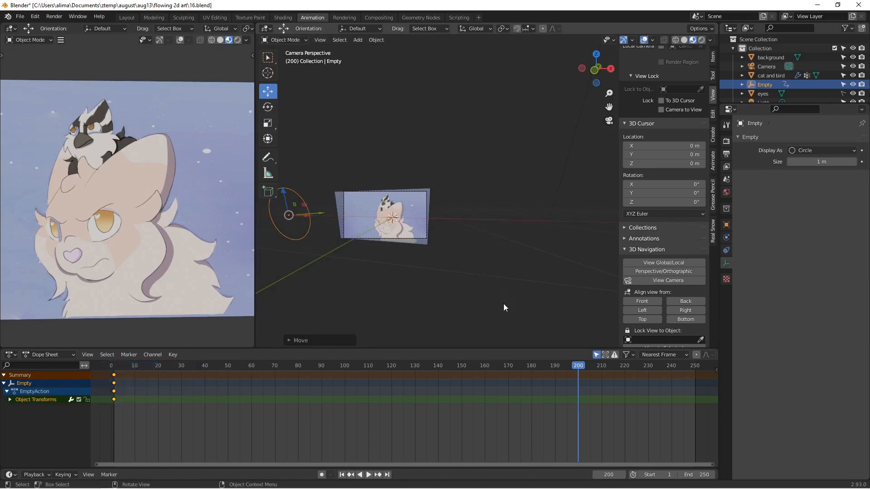
key("i")
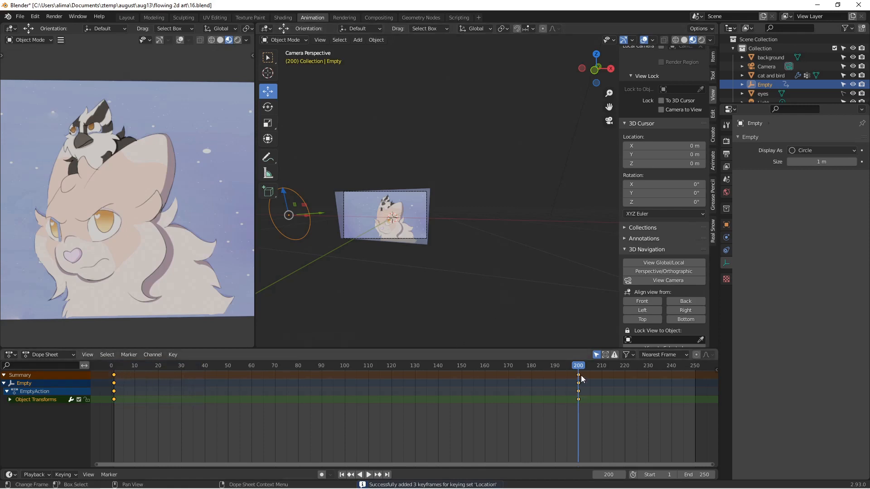
Play the animation from the start to check how the artwork flows as the empty passes through it
left_click_drag(582, 367, 116, 385)
left_click(368, 474)
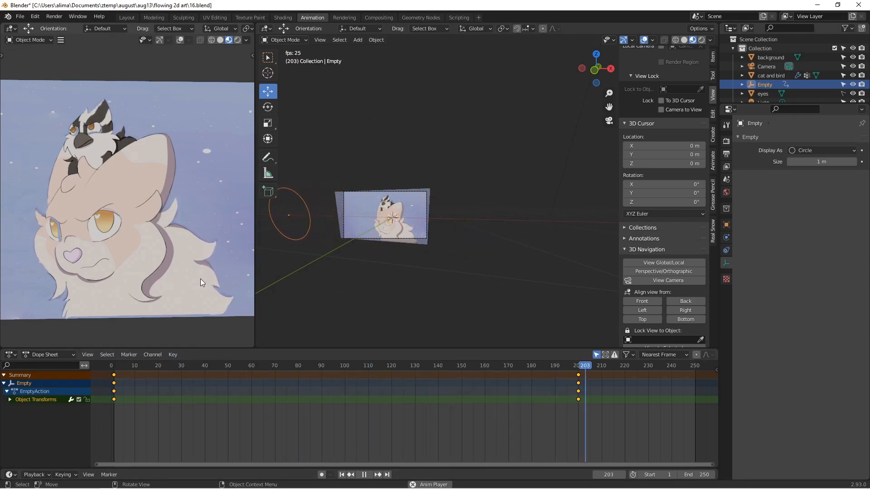
left_click(342, 475)
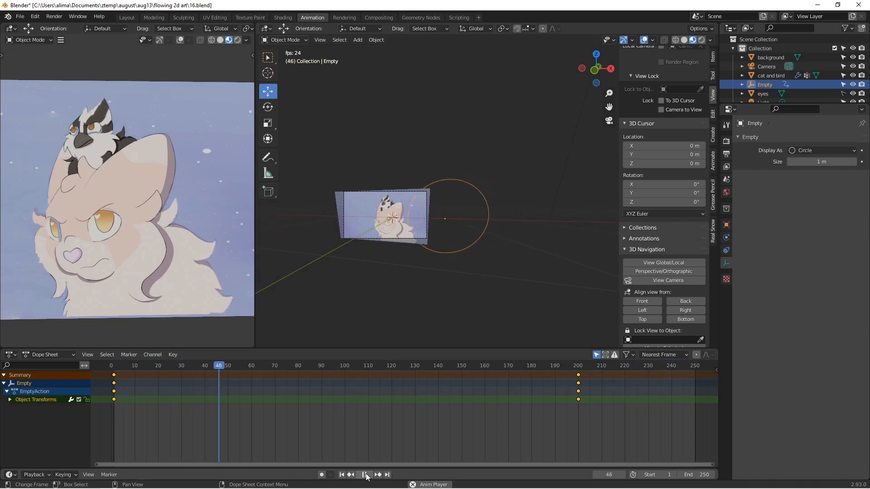
left_click(366, 475)
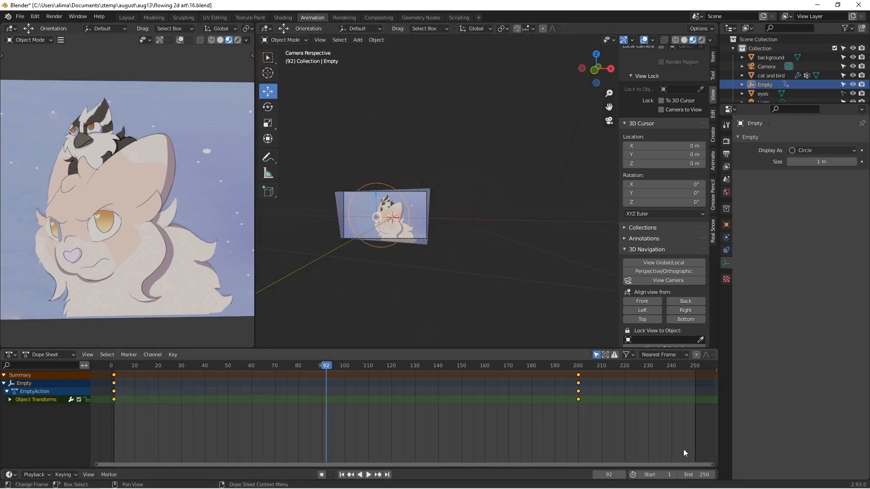
Set the animation's end frame to 500
left_click(696, 474)
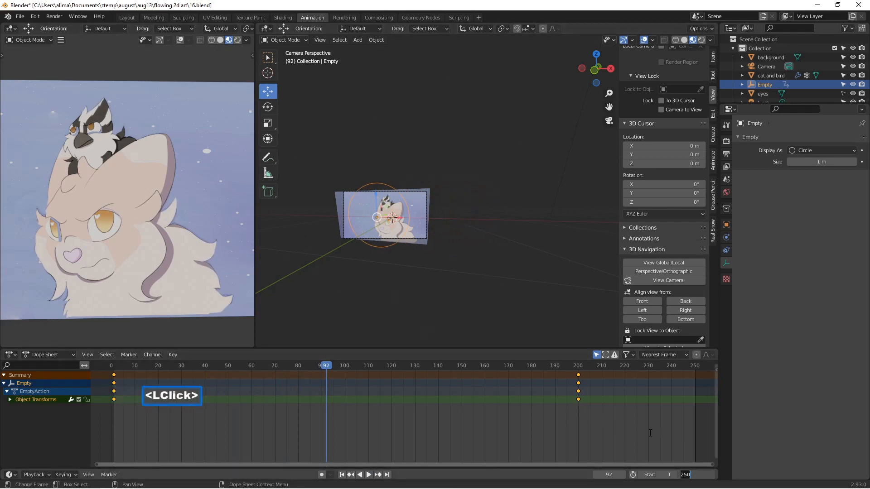
type("500")
key("Return")
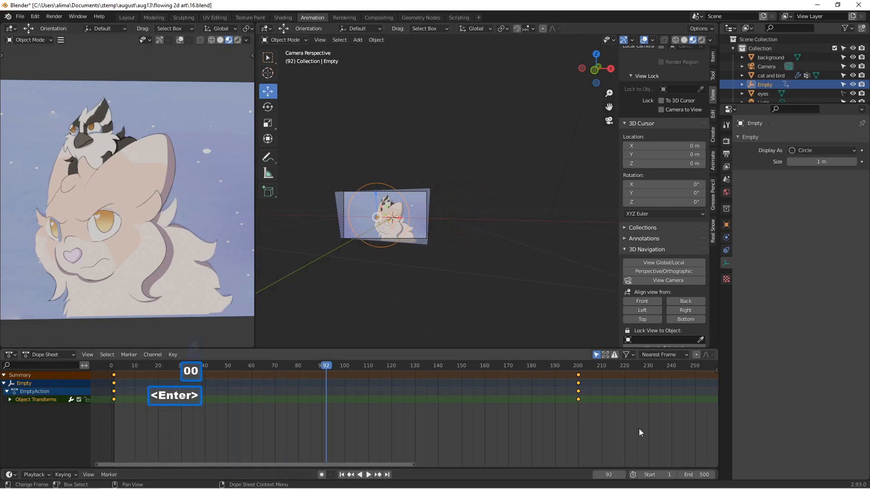
Move the empty's frame 200 keyframes to about frame 450 to slow down its movement
scroll(562, 425, "down", 6)
scroll(566, 420, "down", 5)
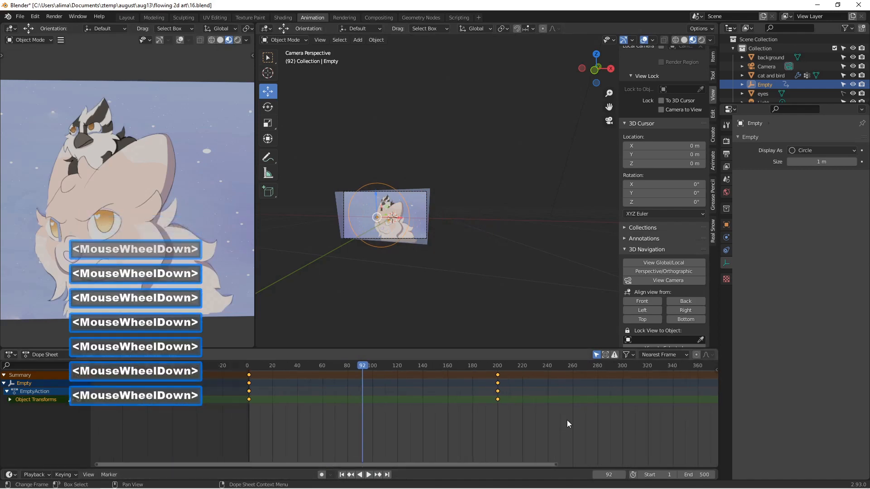
middle_click_drag(504, 399, 412, 390)
left_click(380, 375)
left_click(380, 374)
key("g")
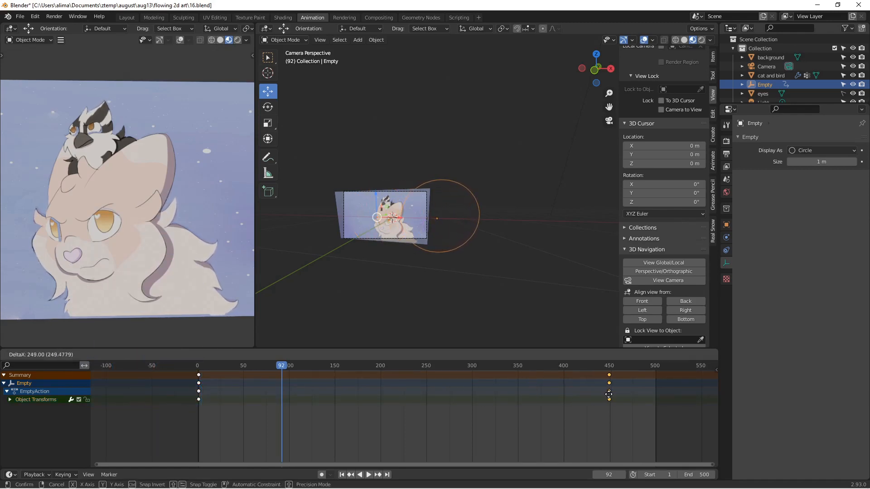
left_click(609, 394)
Play the slowed animation from the first frame and scrub back through it to review the flow
left_click(342, 474)
left_click(369, 474)
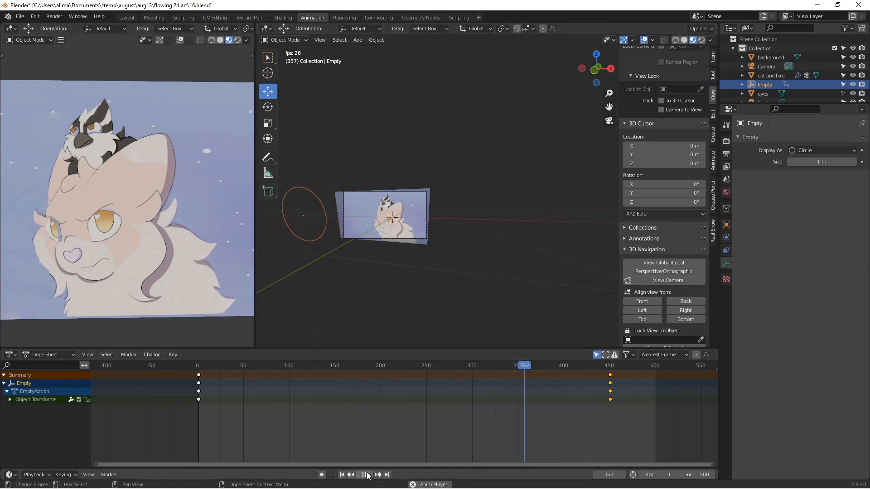
left_click(531, 366)
left_click_drag(499, 362, 379, 351)
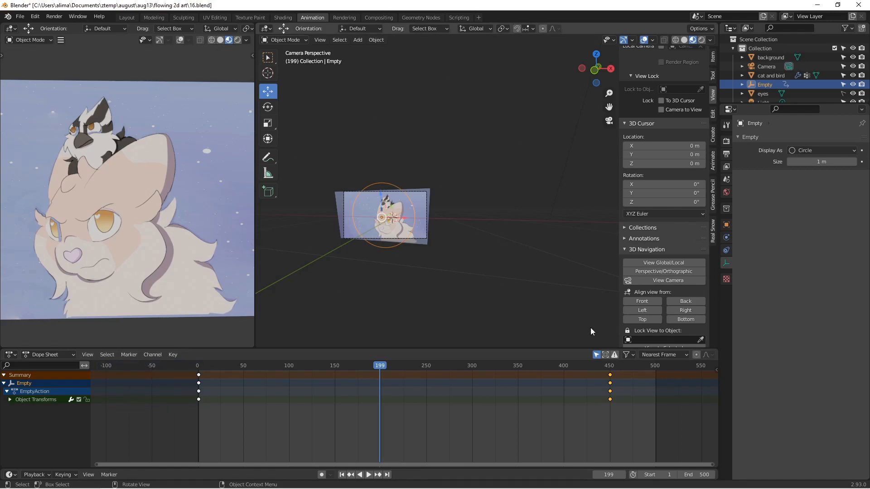
Set the animation's end frame to 250
left_click(693, 473)
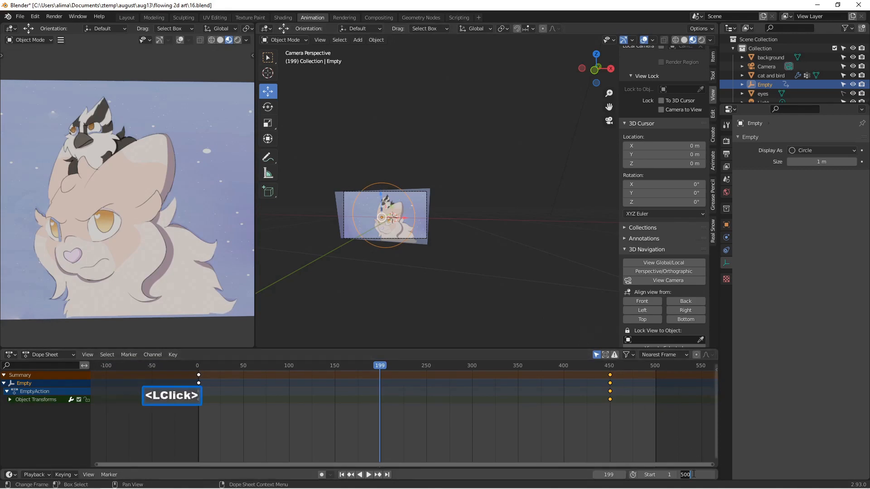
type("250")
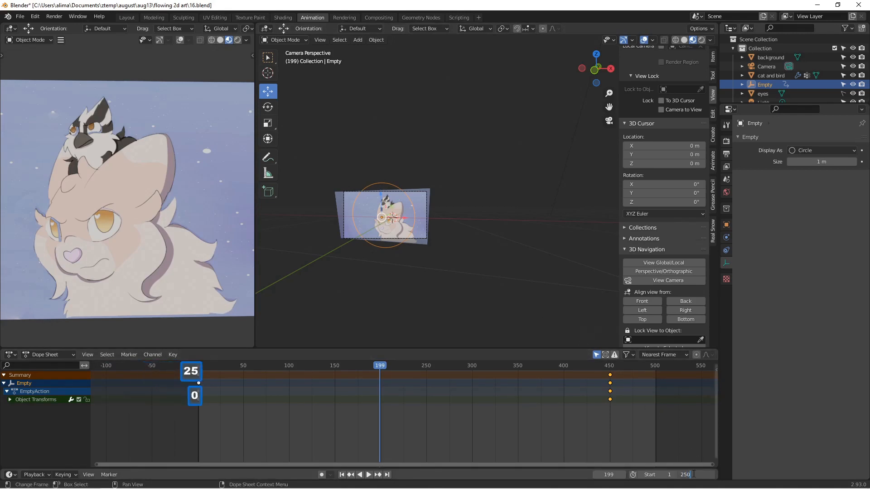
key("Return")
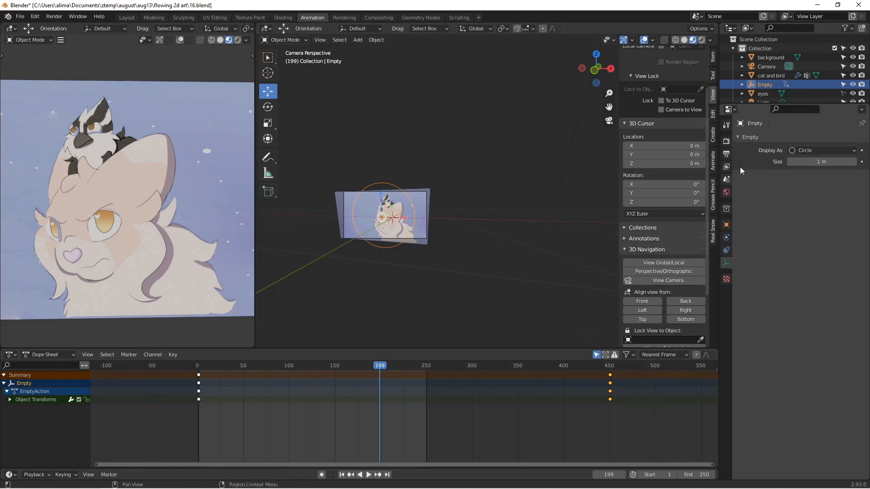
Set the render output file format to FFmpeg Video and expand its encoding settings, checking the audio codec
left_click(727, 142)
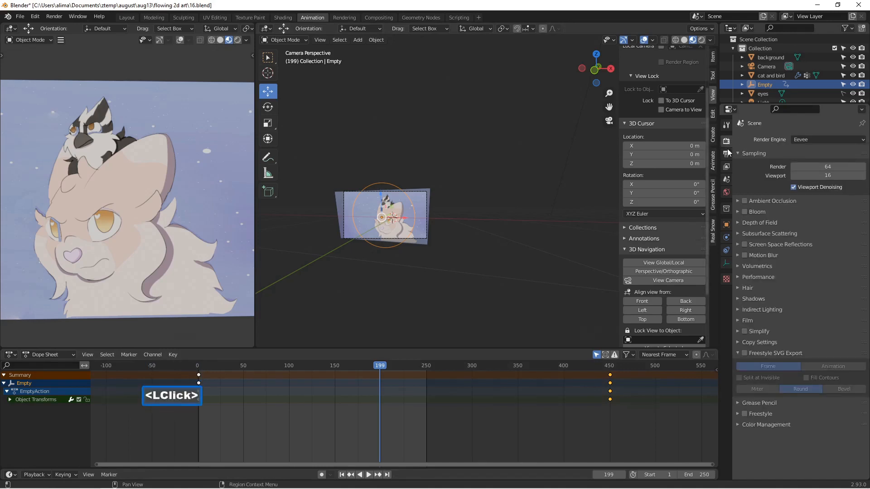
left_click(726, 154)
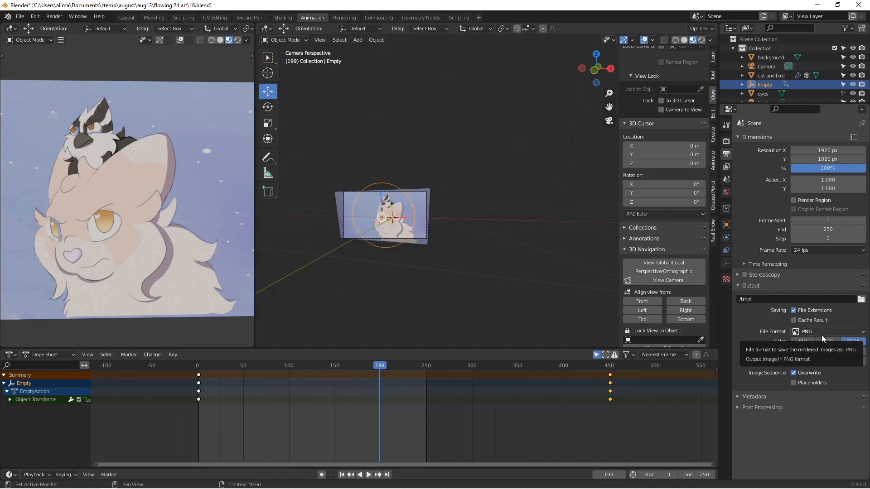
left_click(831, 329)
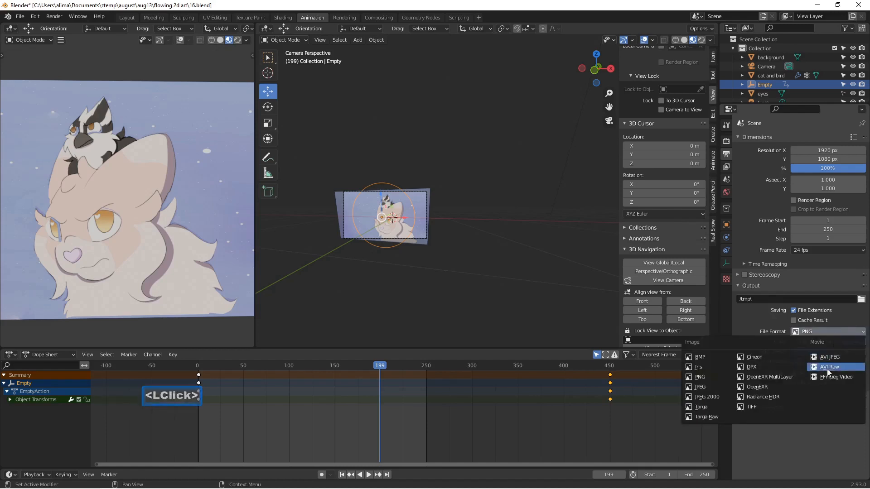
left_click(856, 378)
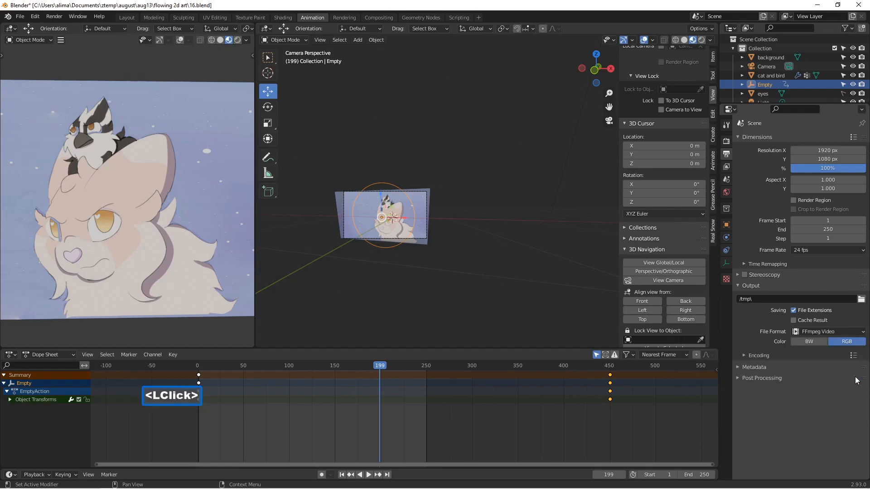
left_click(744, 355)
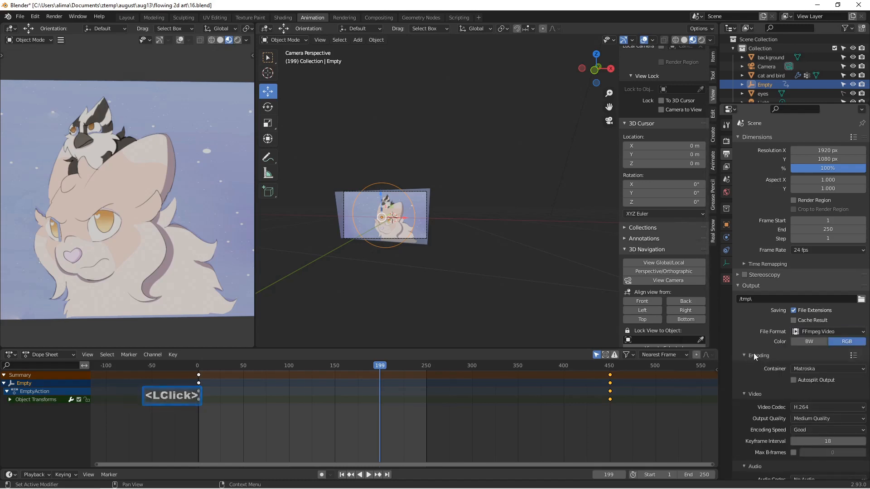
scroll(795, 406, "down", 6)
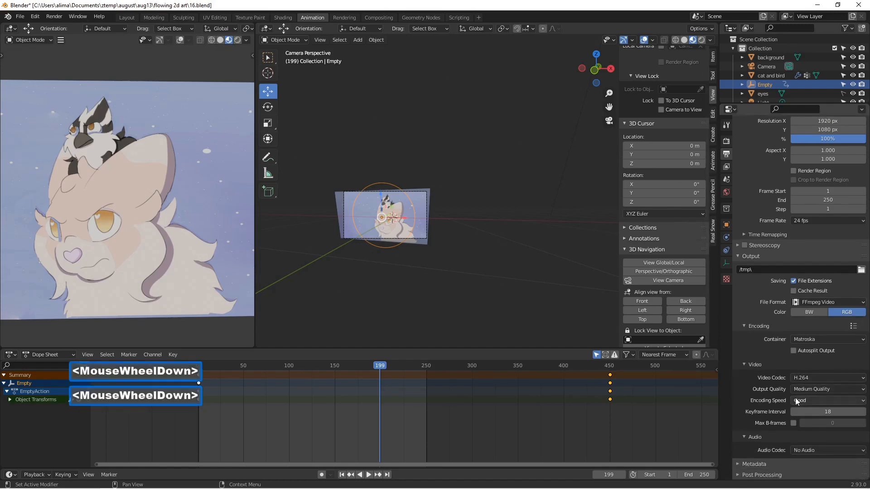
left_click(817, 449)
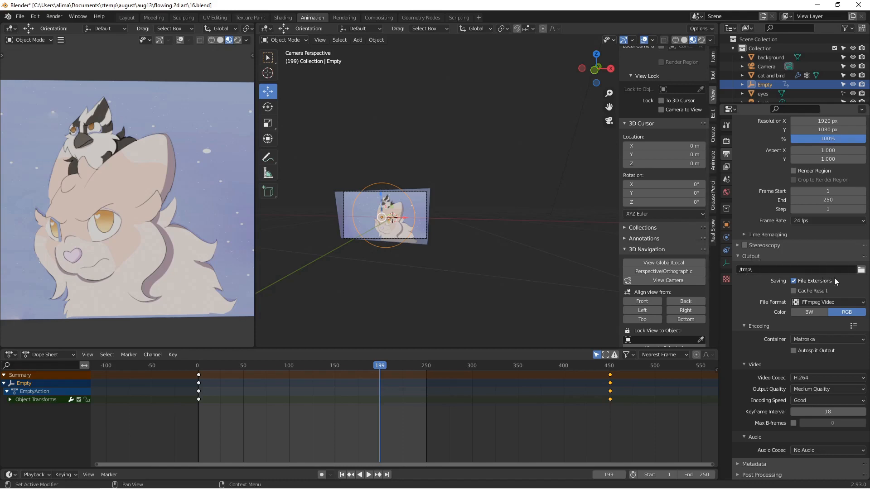
Browse for the render output location and go to the Documents\ztemp\august\aug13 folder
left_click(860, 271)
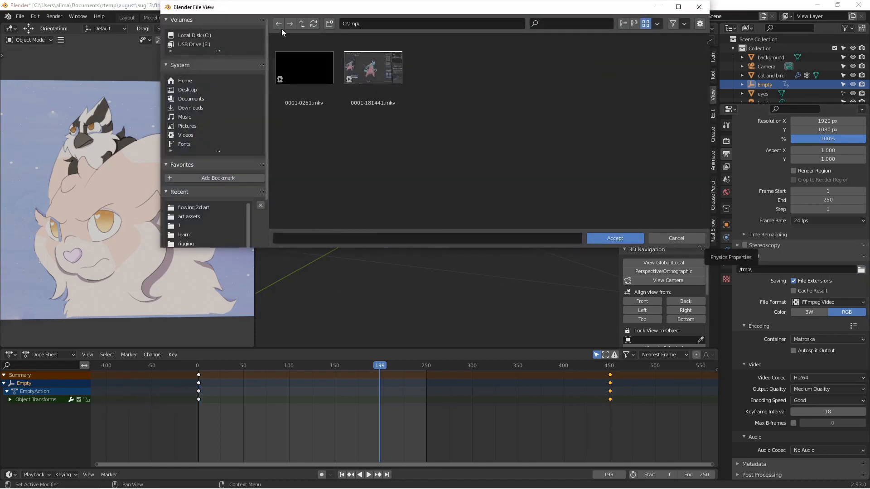
left_click(302, 25)
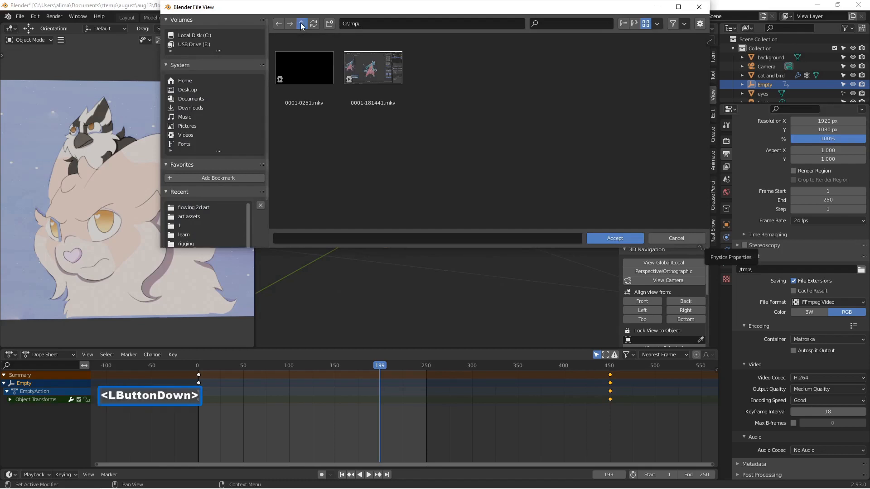
left_click(301, 25)
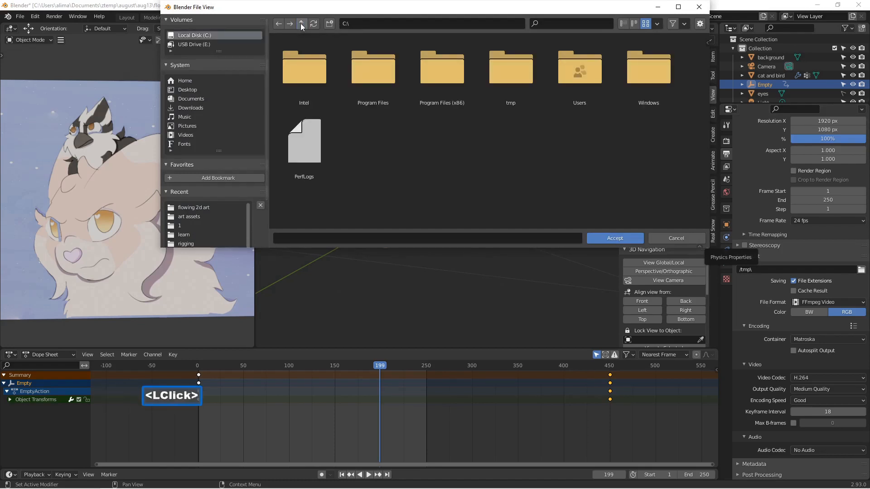
left_click(186, 99)
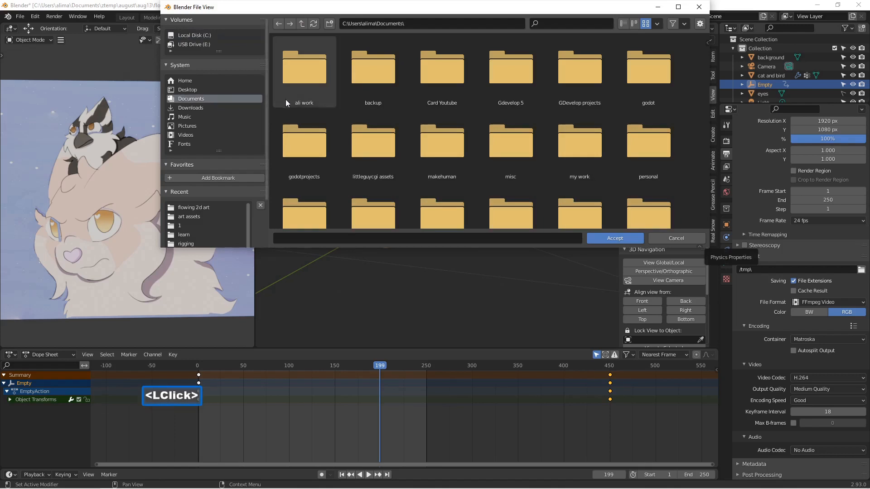
scroll(466, 196, "down", 7)
double_click(301, 185)
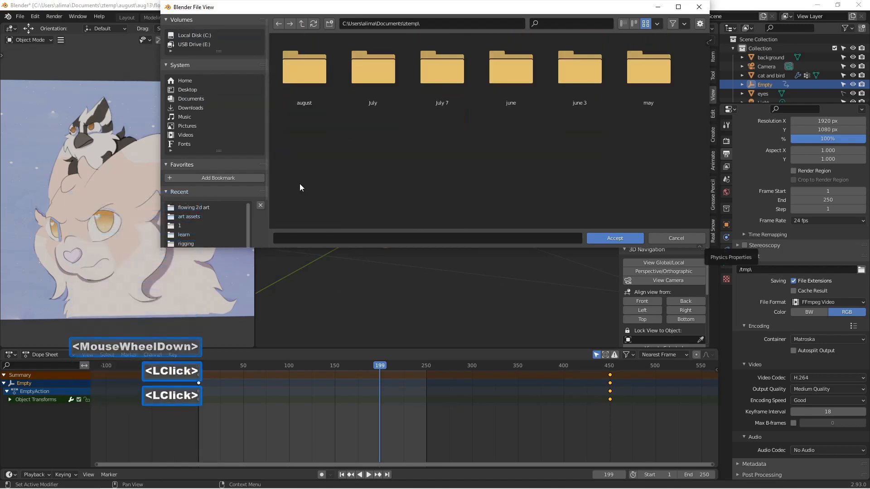
double_click(310, 74)
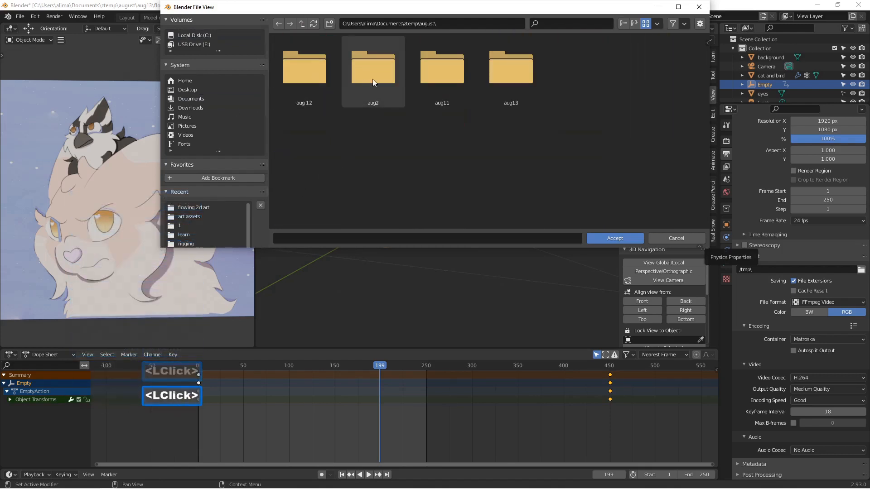
double_click(503, 78)
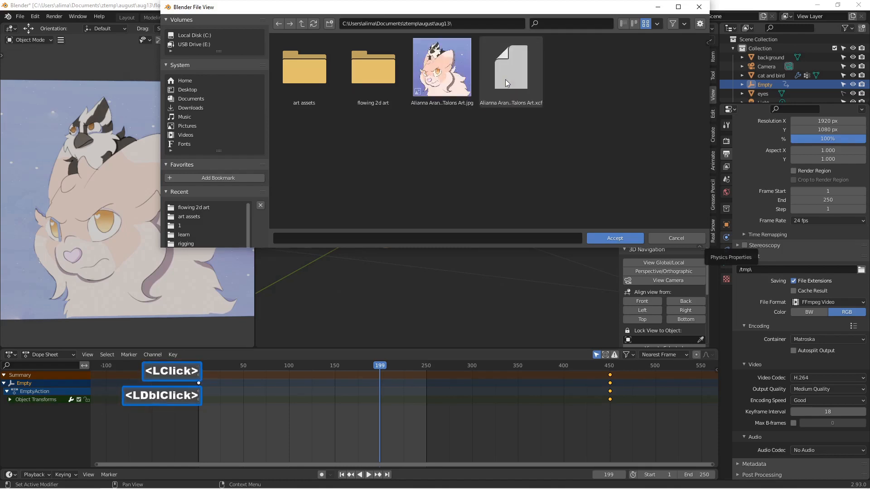
Create a folder named videooutput inside aug13 and open it as the render destination
left_click(330, 24)
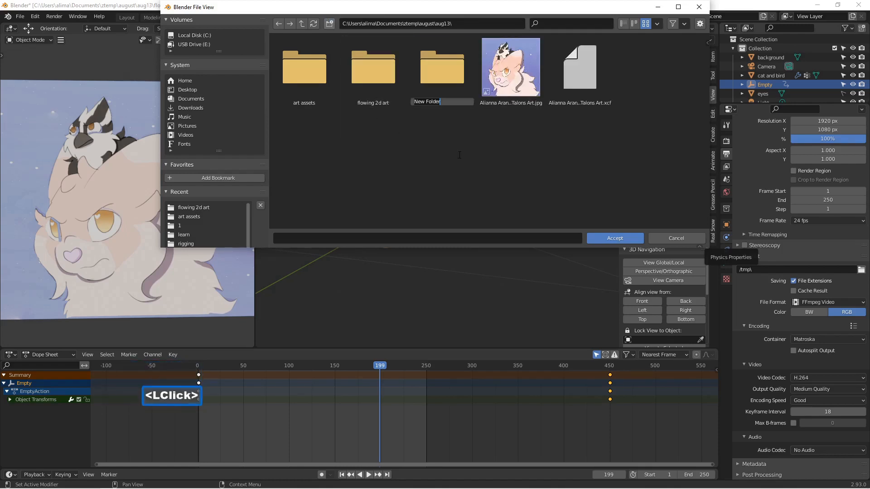
type("vid")
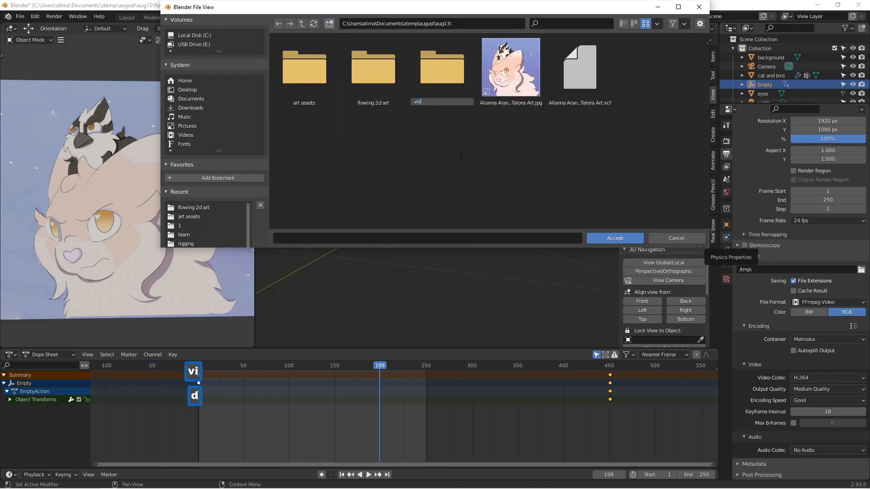
type("eoou")
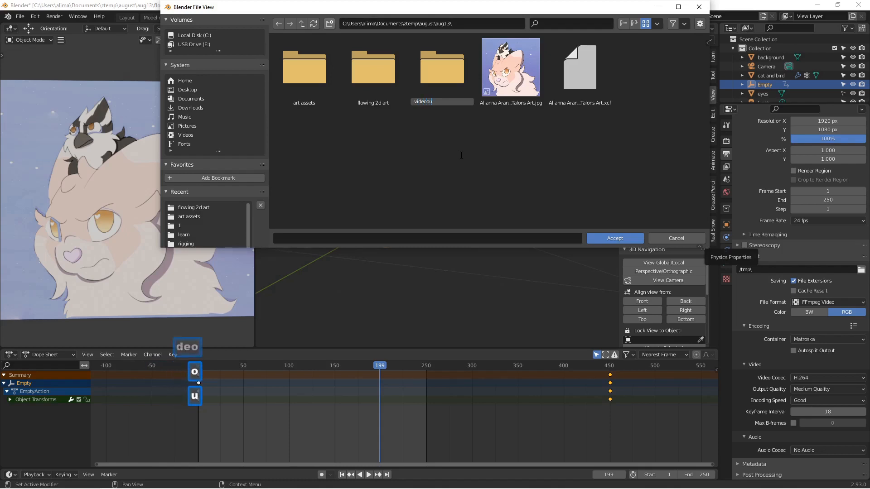
type("tput")
key("Return")
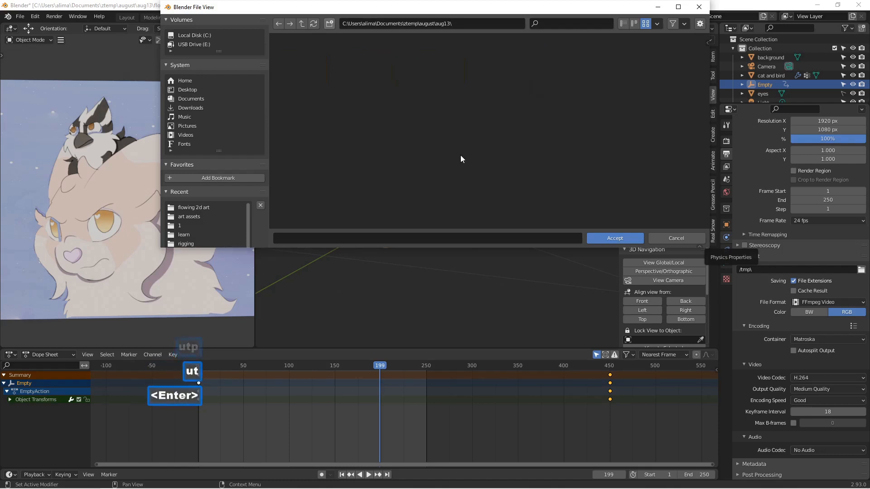
double_click(453, 74)
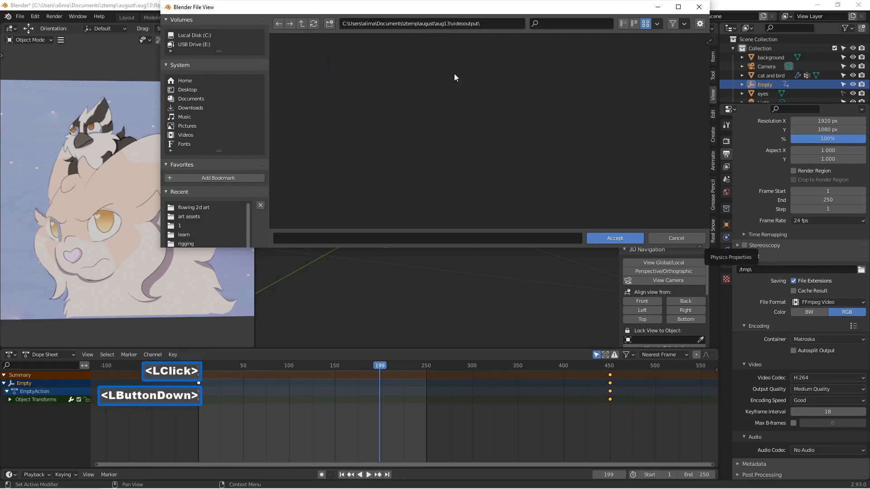
Name the render output file "Claws and Talons animation" and accept the videooutput folder as its location
left_click(342, 239)
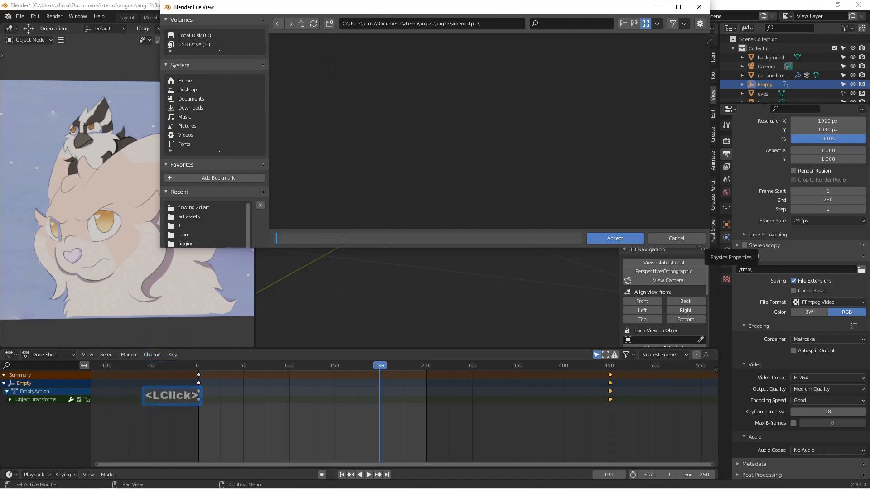
type("Claws ")
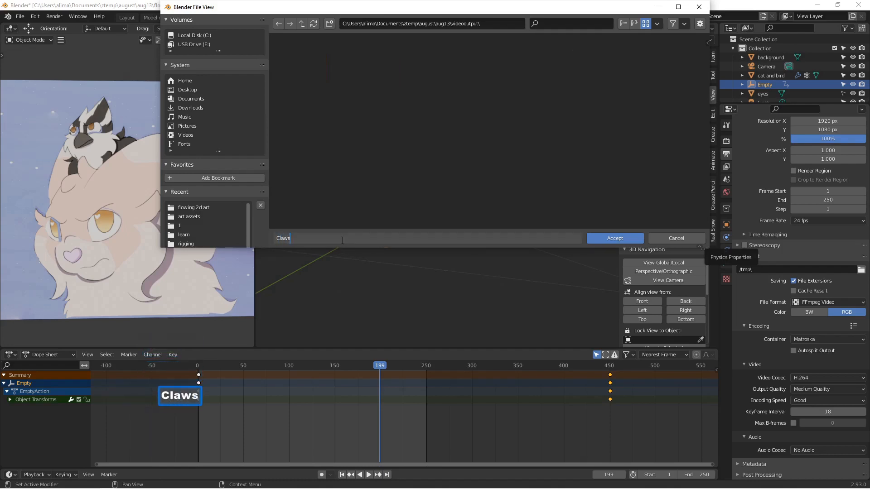
type("and Ta")
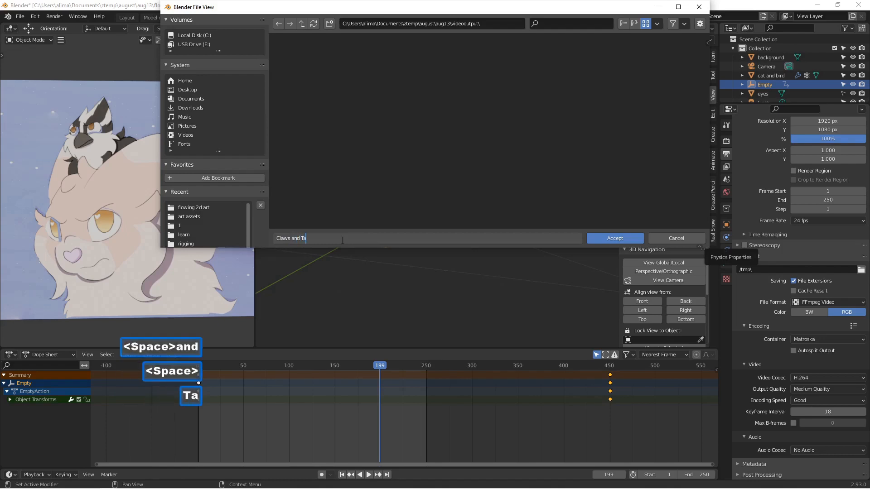
type("lons an")
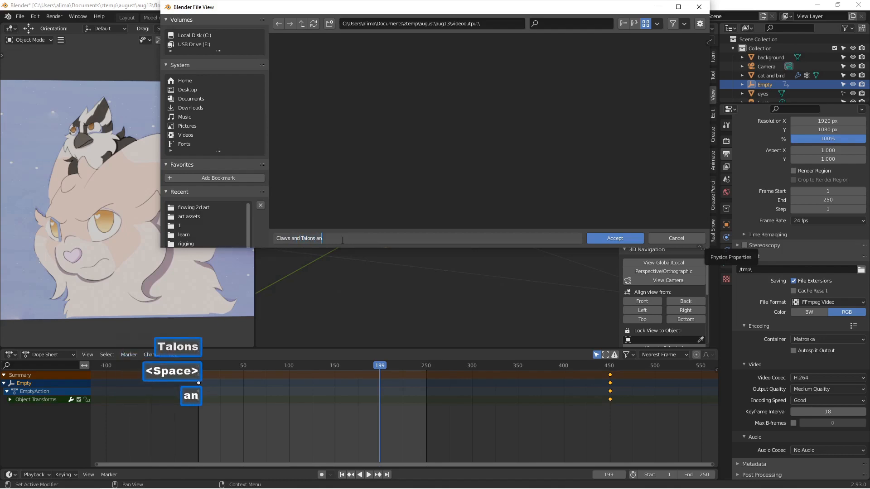
type("imation")
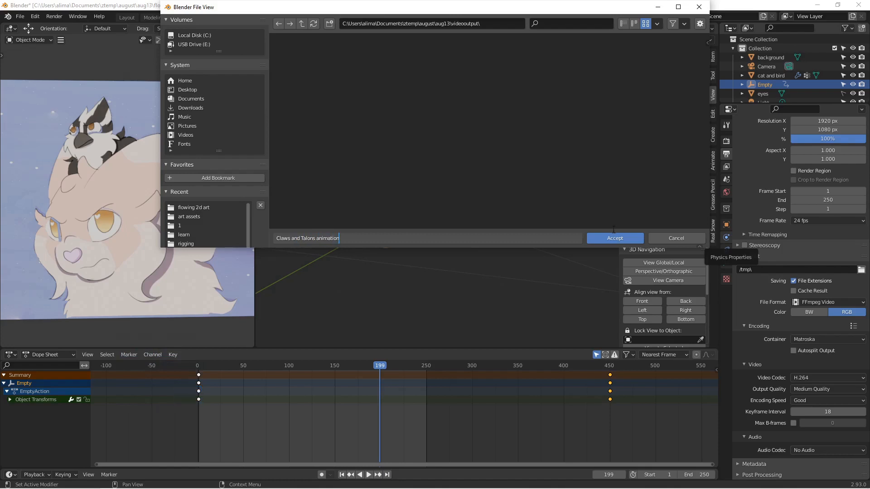
left_click(601, 237)
left_click(601, 237)
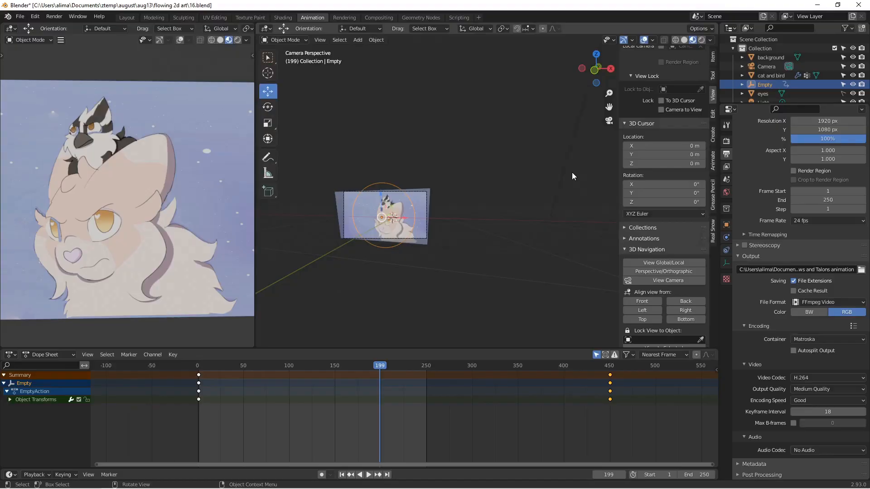
key("Pause")
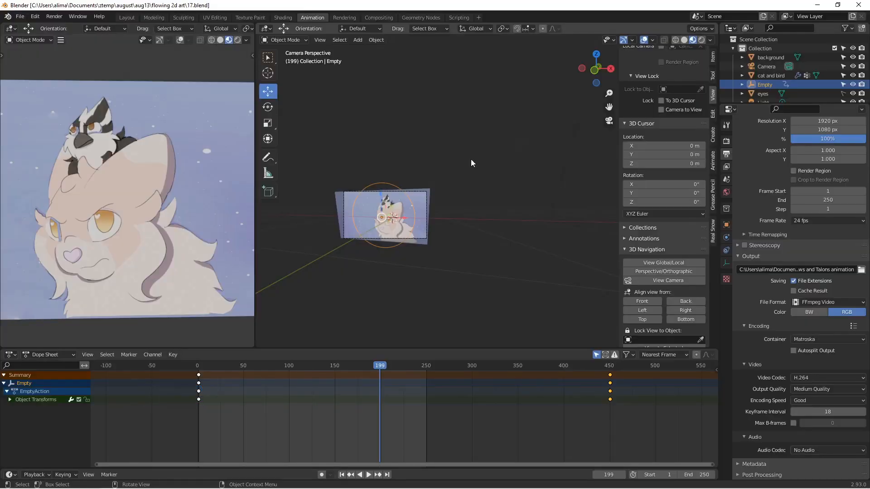
Make the eyes object selectable and move it about 0.005 m along the X axis
scroll(441, 237, "up", 2)
mouse_move(406, 254)
middle_mouse_down("shift")
mouse_move(494, 240)
mouse_move(480, 219)
mouse_move(475, 233)
mouse_move(491, 147)
middle_mouse_up("shift")
scroll(487, 219, "up", 6)
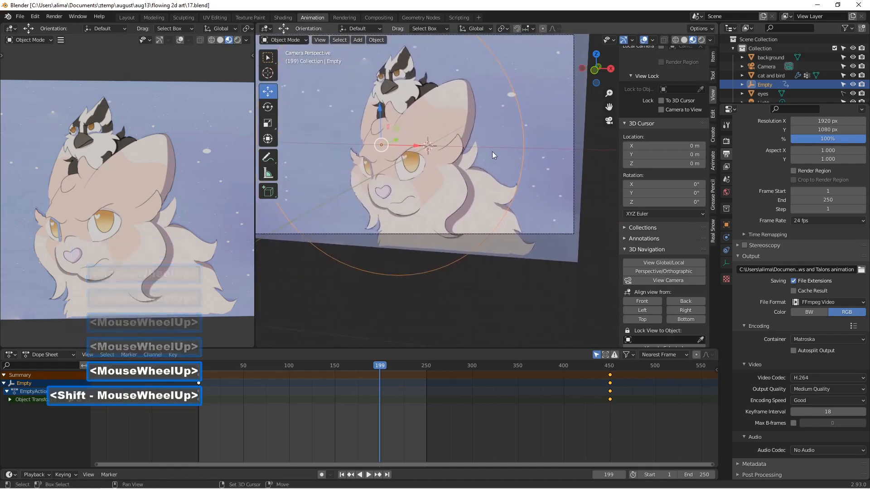
scroll(484, 167, "up", 2)
scroll(485, 173, "down", 1)
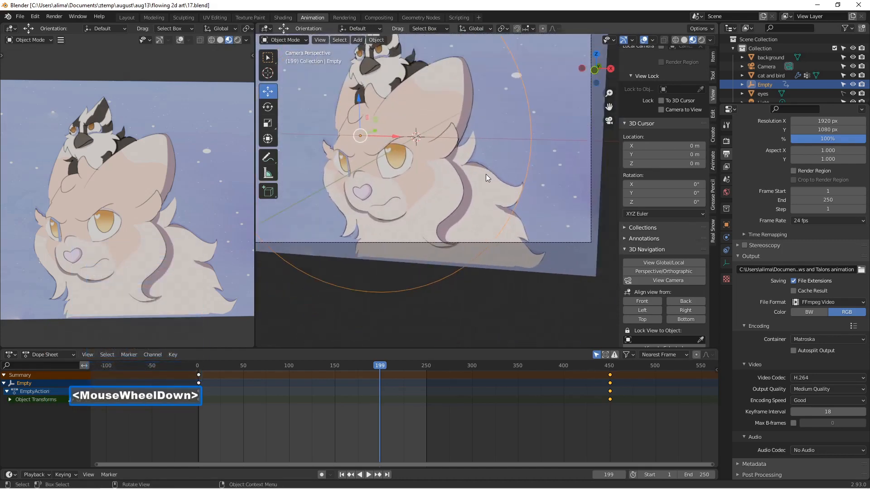
scroll(777, 72, "down", 2)
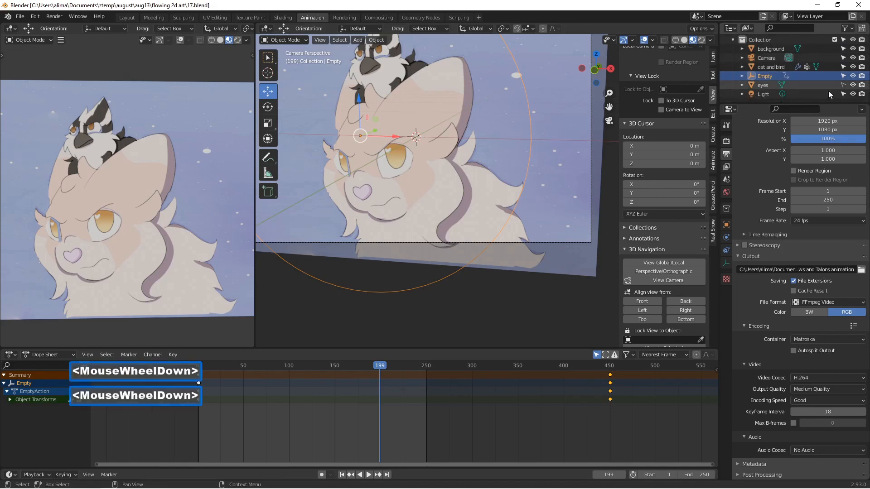
left_click(843, 85)
left_click(766, 85)
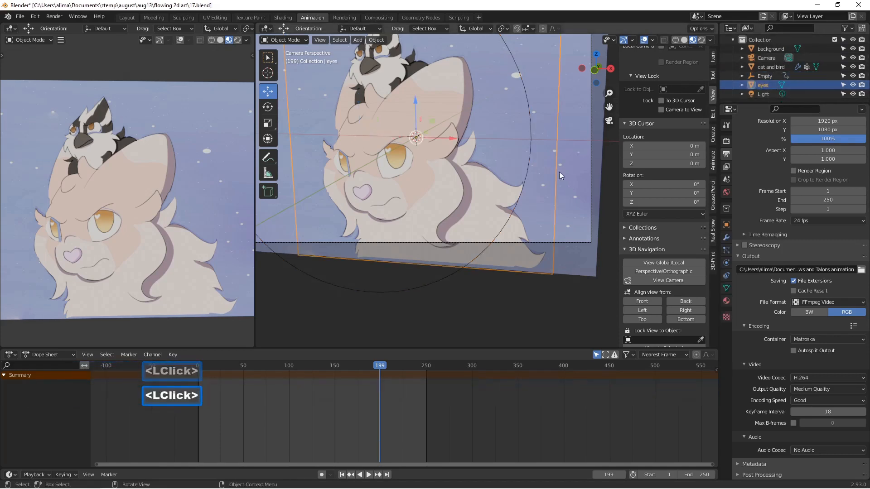
scroll(550, 172, "down", 2)
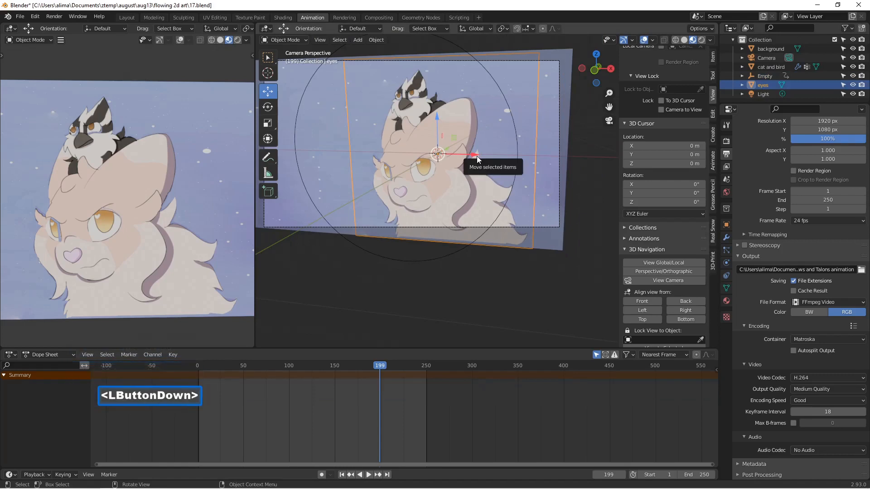
left_click_drag(476, 156, 479, 154)
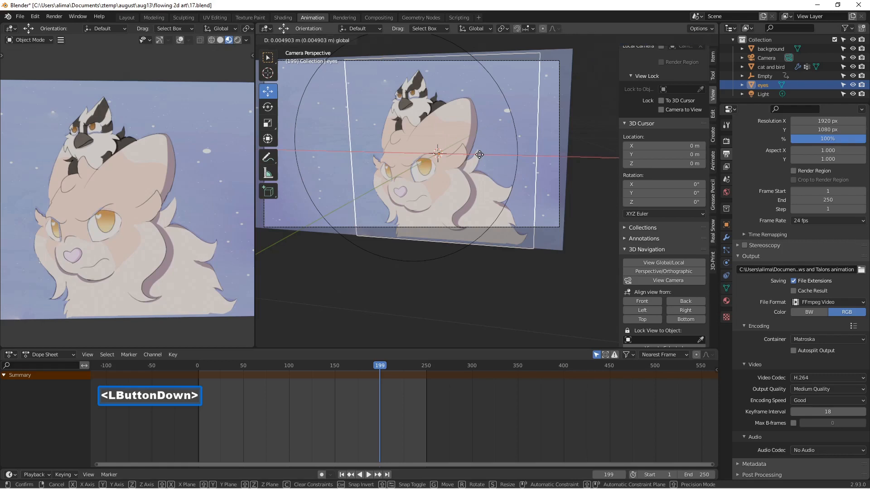
left_click_drag(480, 155, 480, 154)
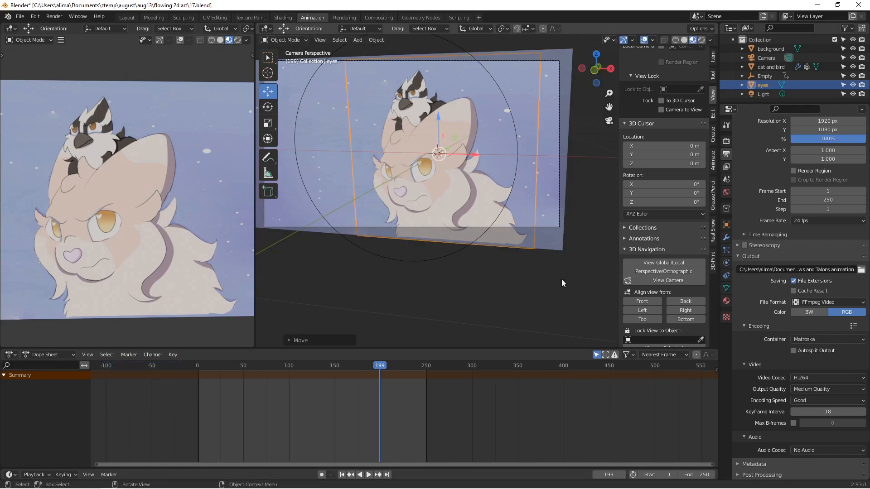
key("Pause")
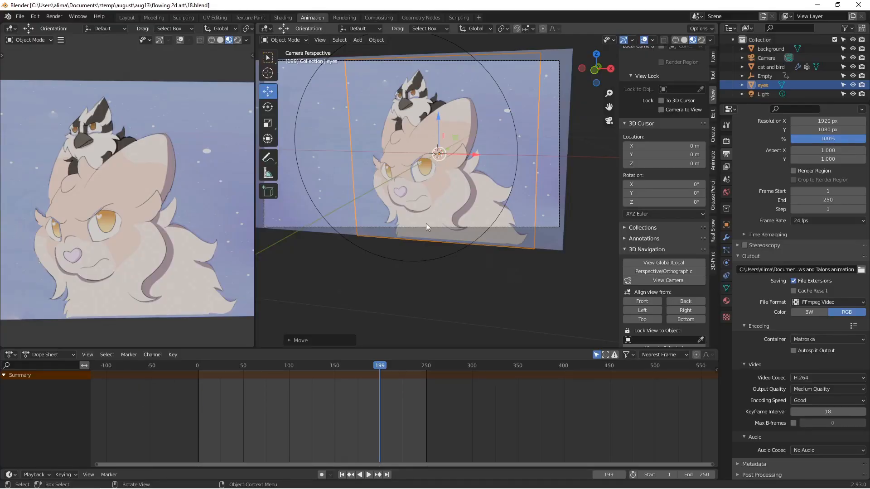
Render the full animation to the video output file
left_click(59, 17)
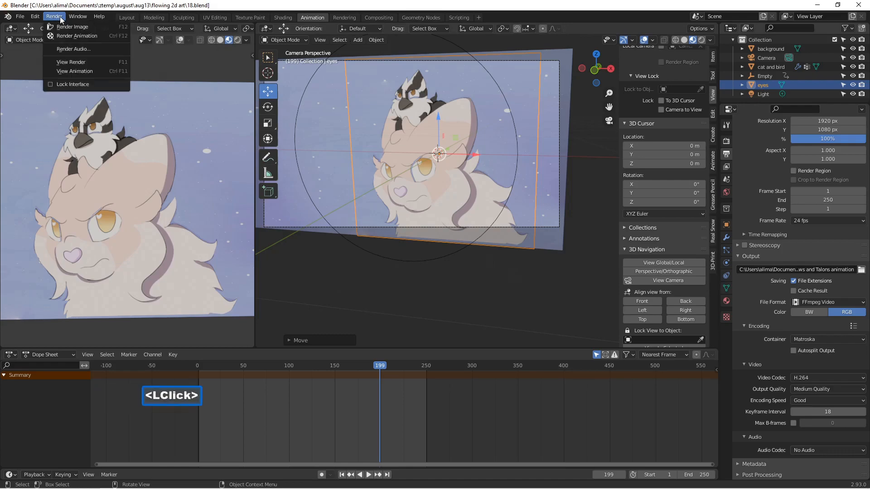
left_click(77, 36)
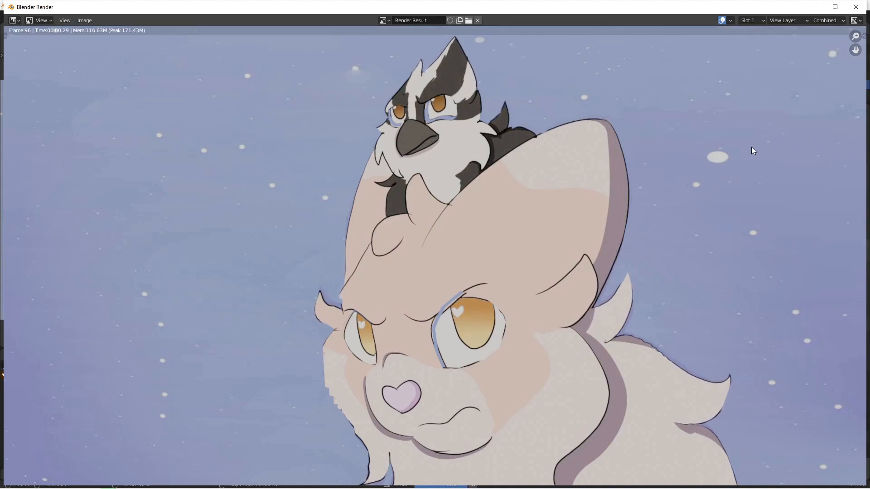
key("Pause")
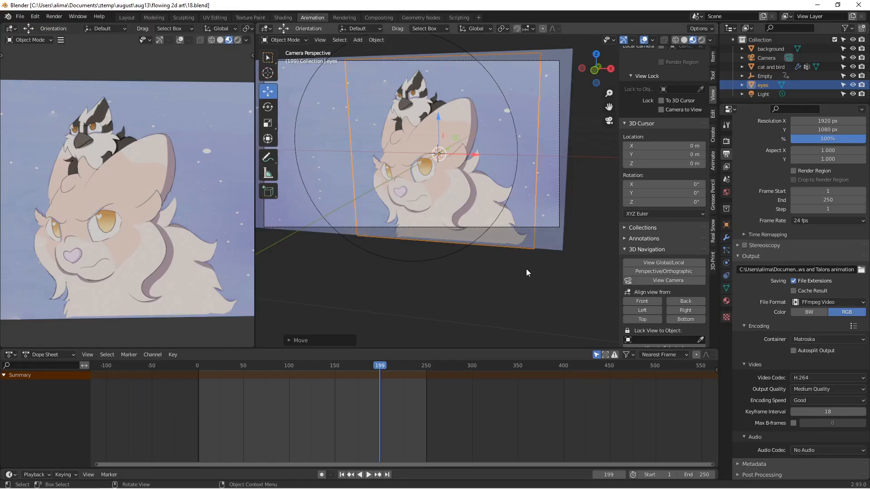
Switch to File Explorer and bring the aug13 folder window fully into view over Blender
mouse_move(121, 487)
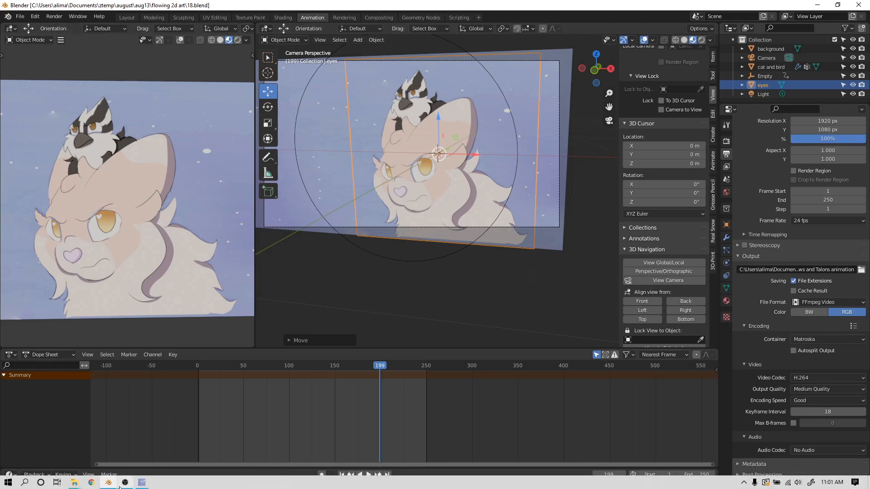
mouse_move(77, 486)
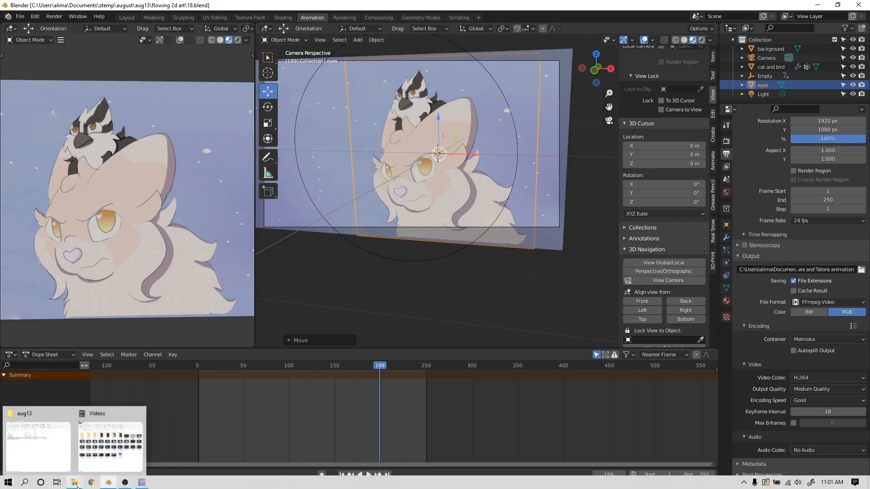
left_click(40, 450)
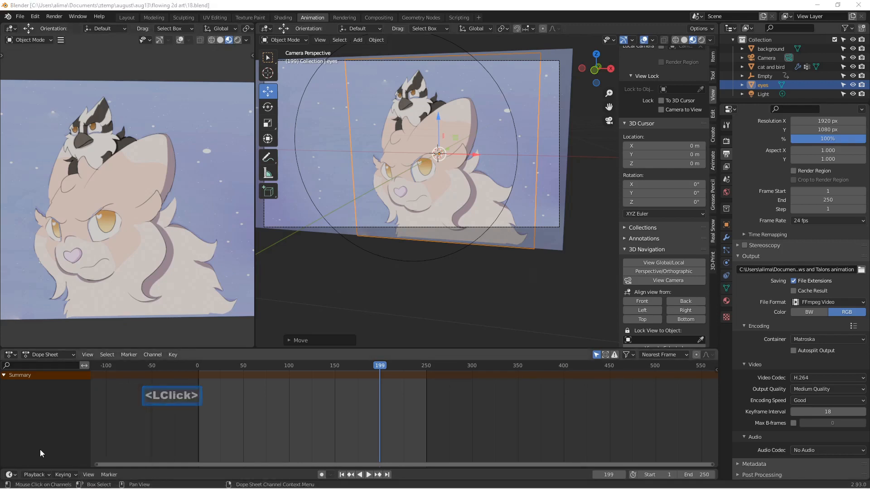
left_click_drag(869, 308, 325, 97)
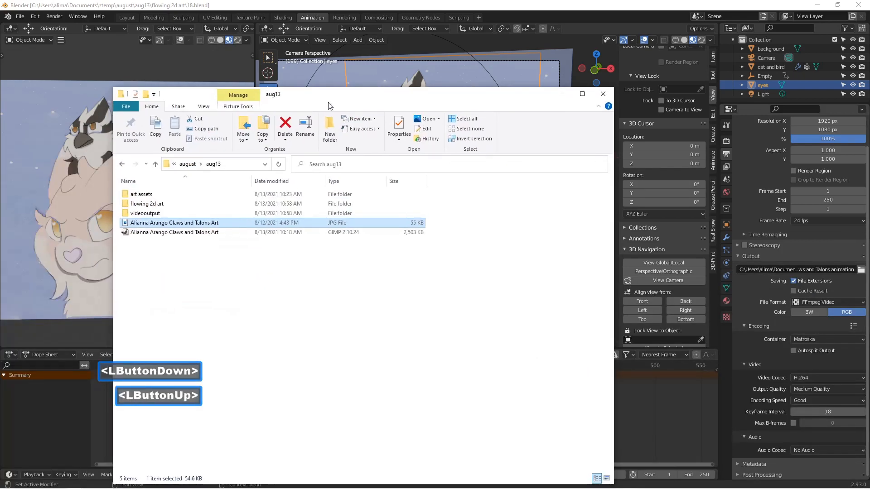
key("Pause")
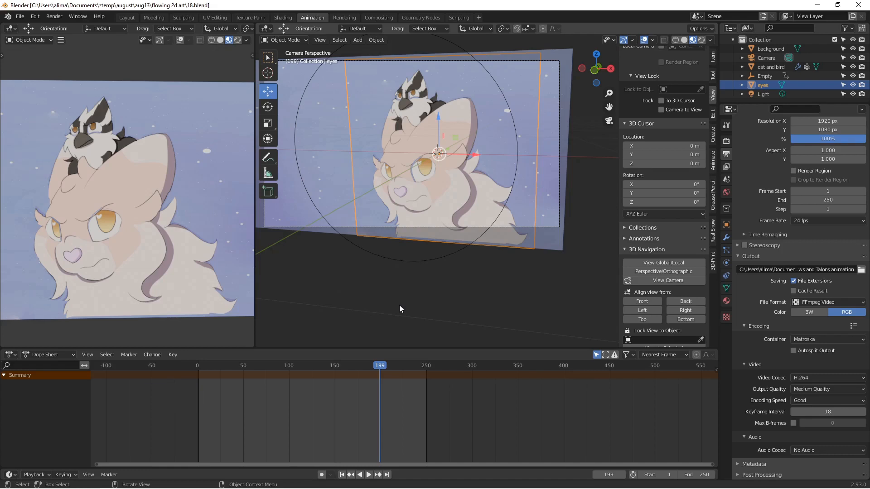
Play the rendered Claws and Talons video from aug13's videooutput folder in VLC media player, then close the player and return to Blender
mouse_move(78, 485)
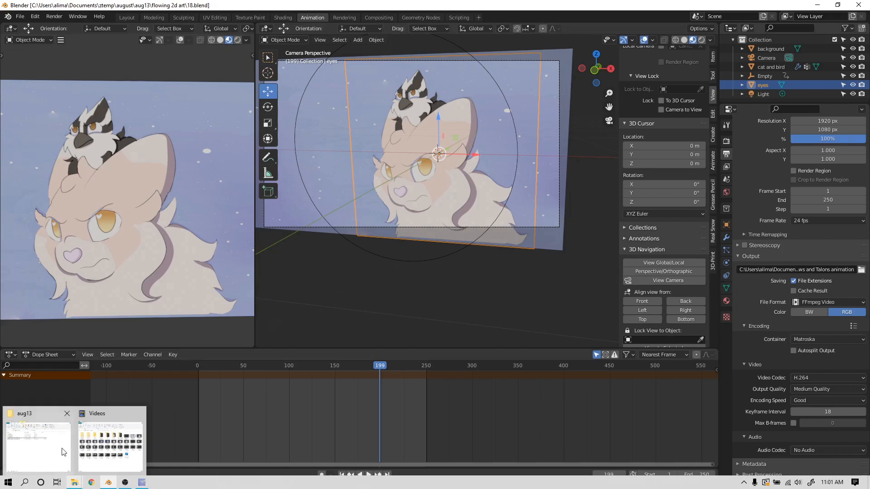
left_click(53, 441)
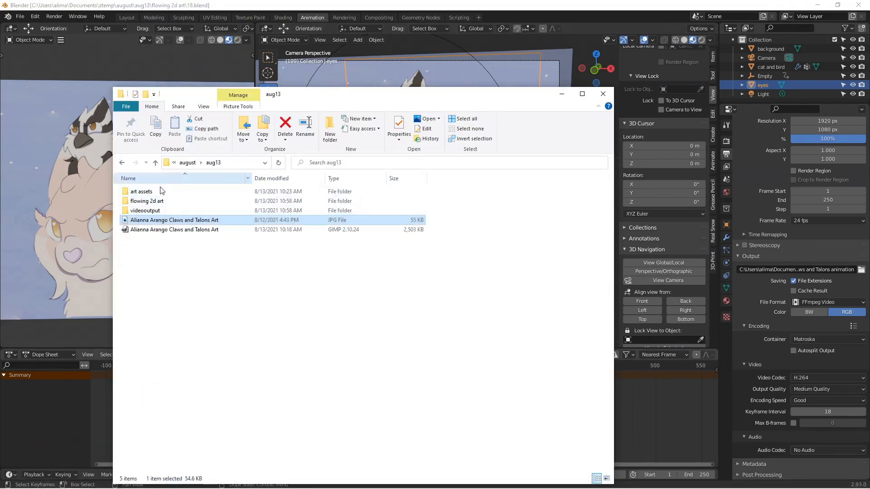
left_click(170, 212)
double_click(170, 211)
left_click(152, 212)
right_click(149, 211)
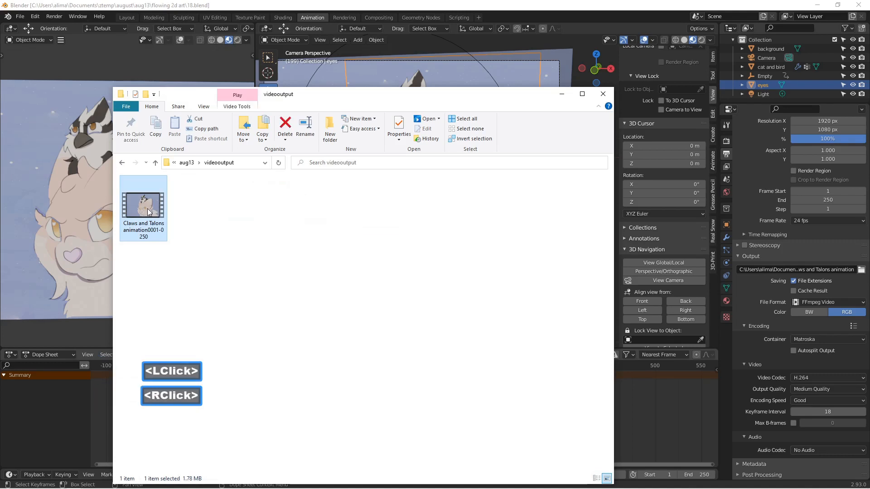
mouse_move(109, 267)
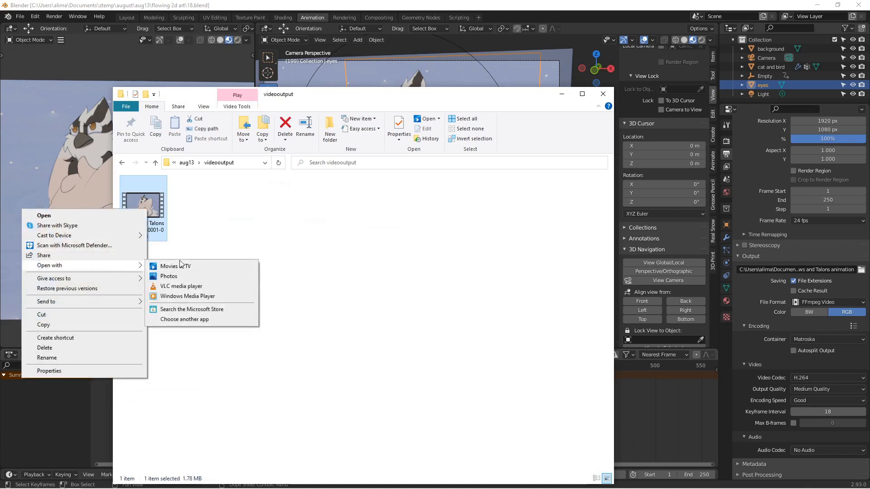
left_click(222, 287)
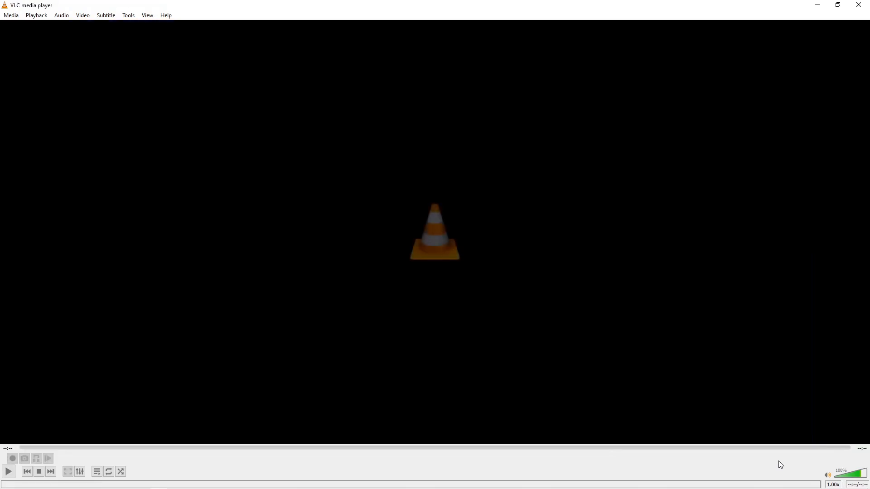
left_click(859, 5)
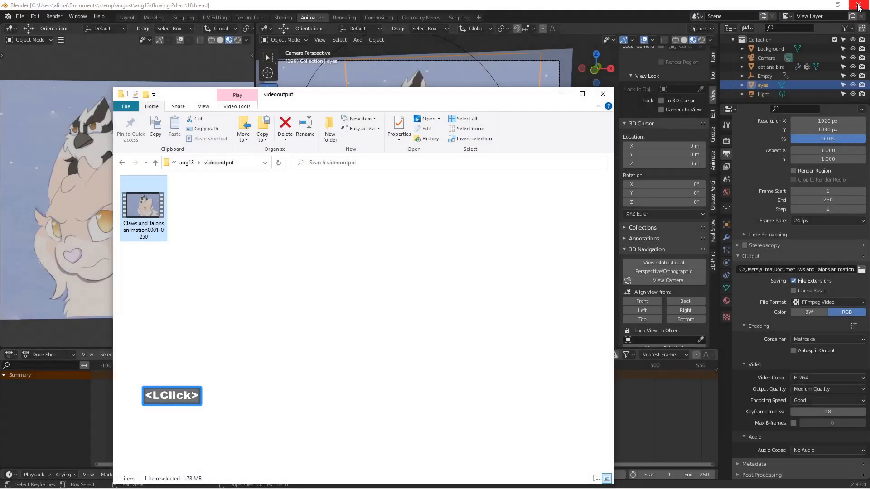
left_click(428, 10)
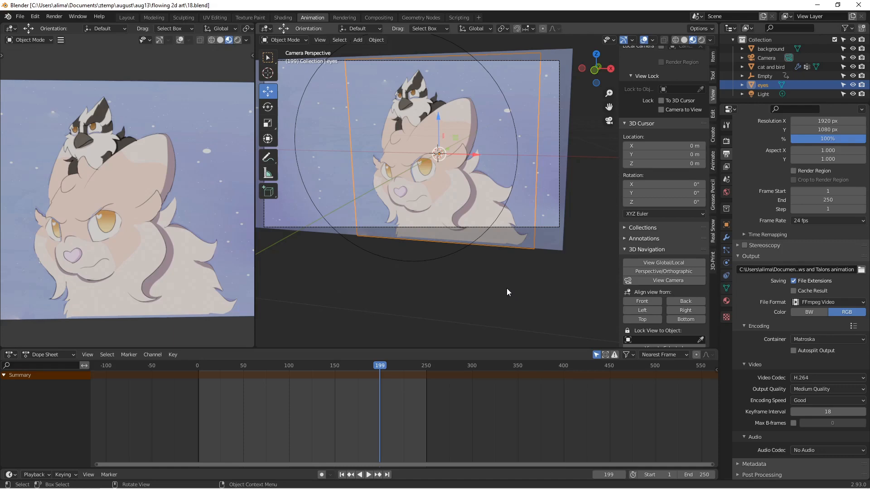
key("Pause")
key("Insert")
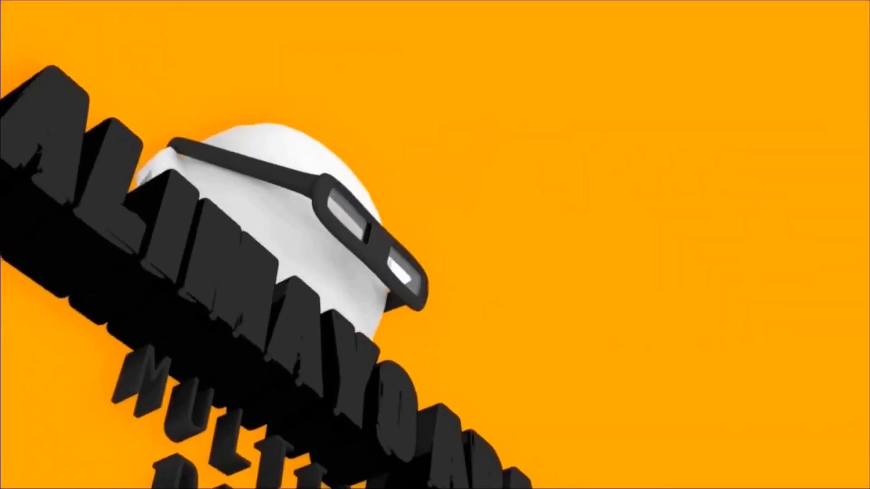